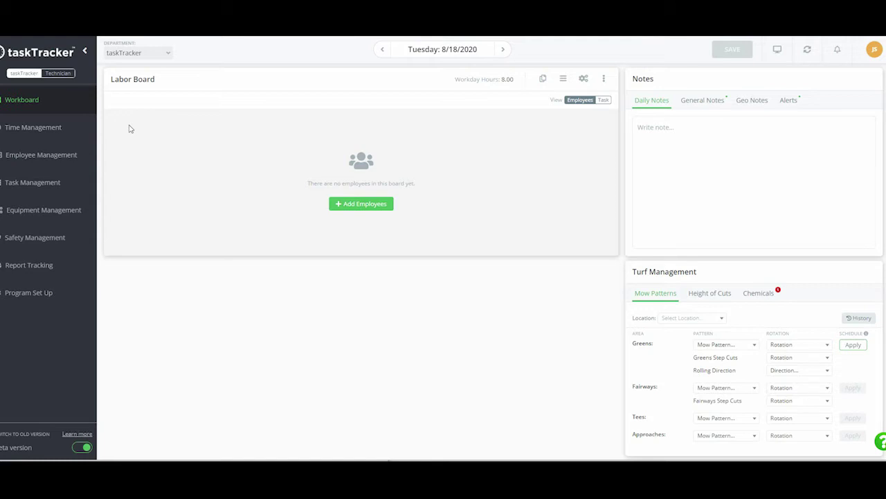
# Add the first seven employees in the employee list to the labor board for 8/18/2020.
pyautogui.click(377, 204)
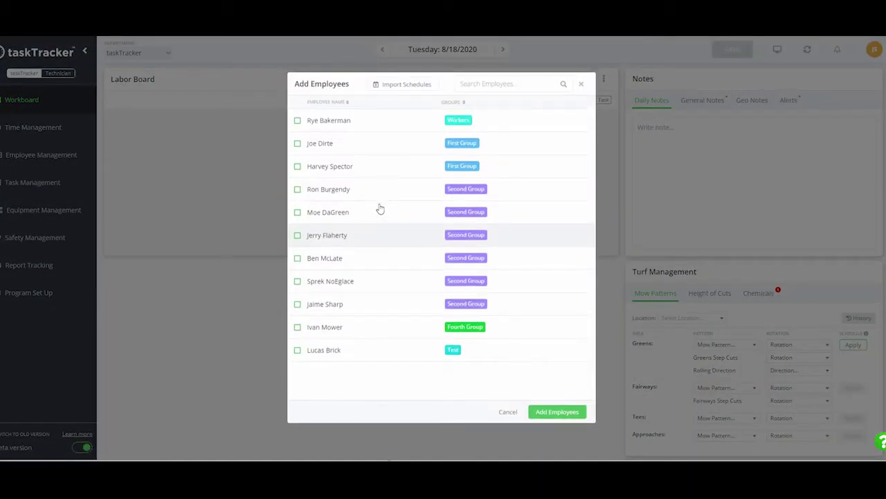
pyautogui.click(339, 122)
pyautogui.click(340, 143)
pyautogui.click(337, 166)
pyautogui.click(339, 189)
pyautogui.click(340, 213)
pyautogui.click(340, 235)
pyautogui.click(339, 257)
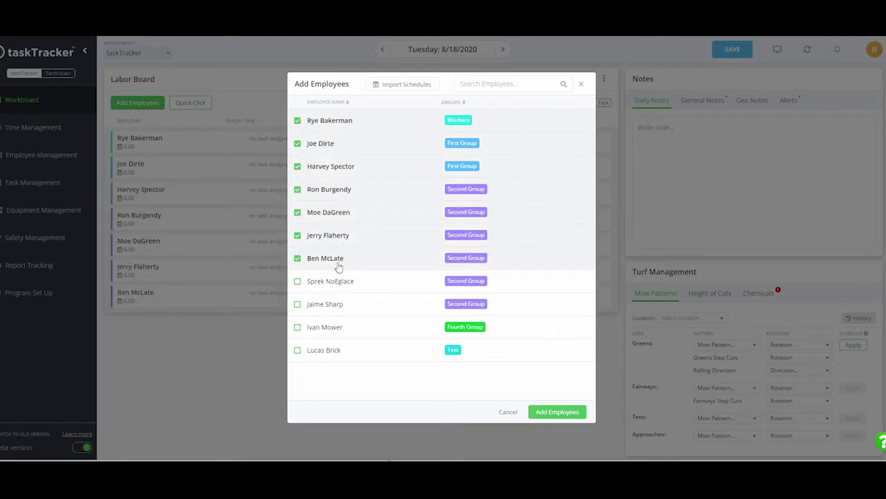
pyautogui.click(581, 84)
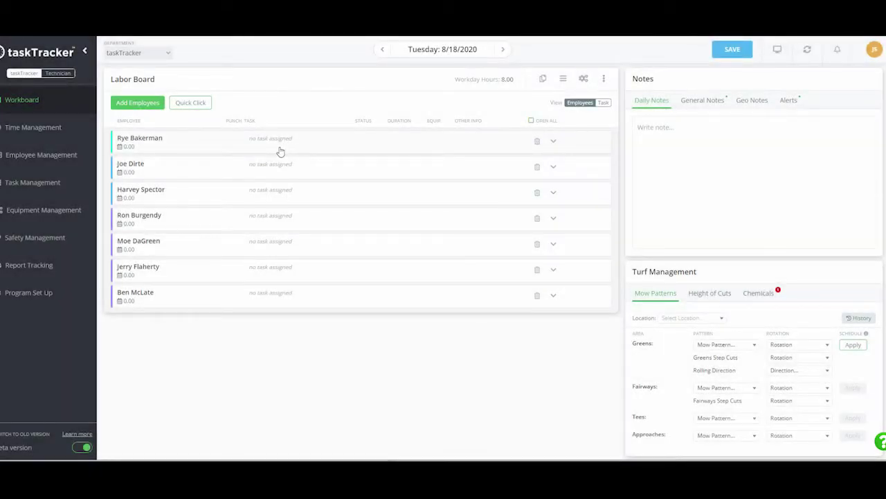
pyautogui.click(541, 80)
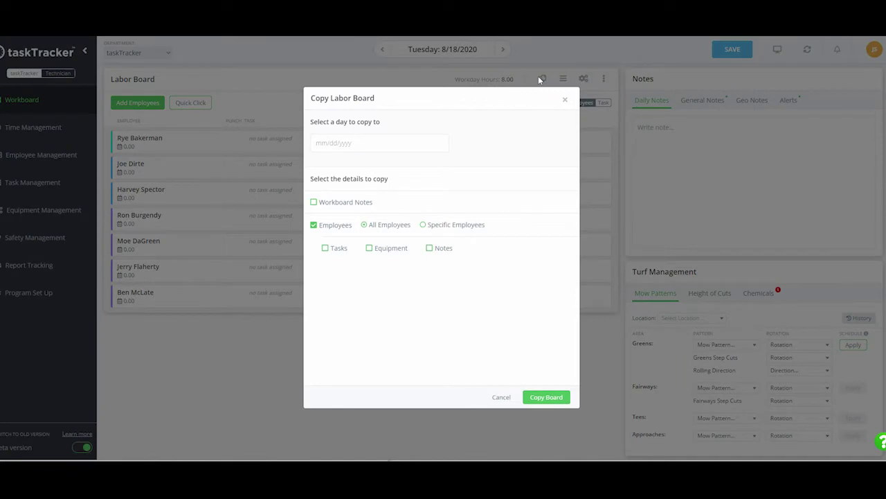
pyautogui.click(378, 140)
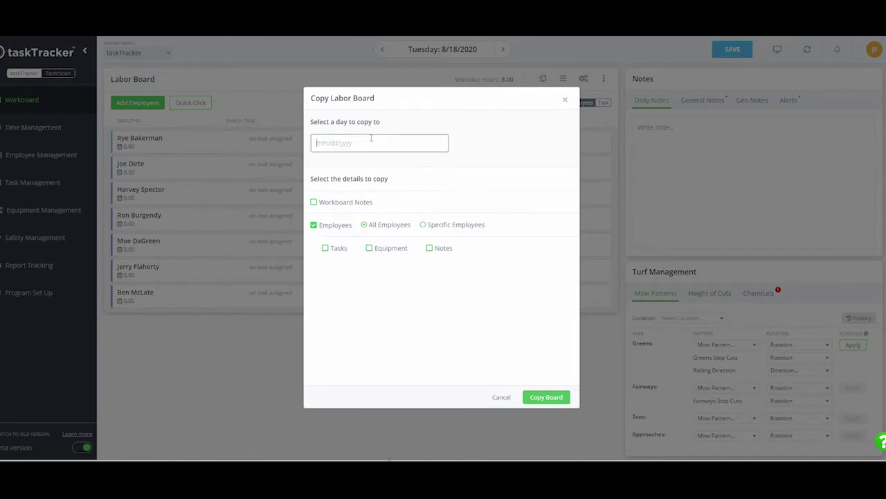
pyautogui.click(372, 232)
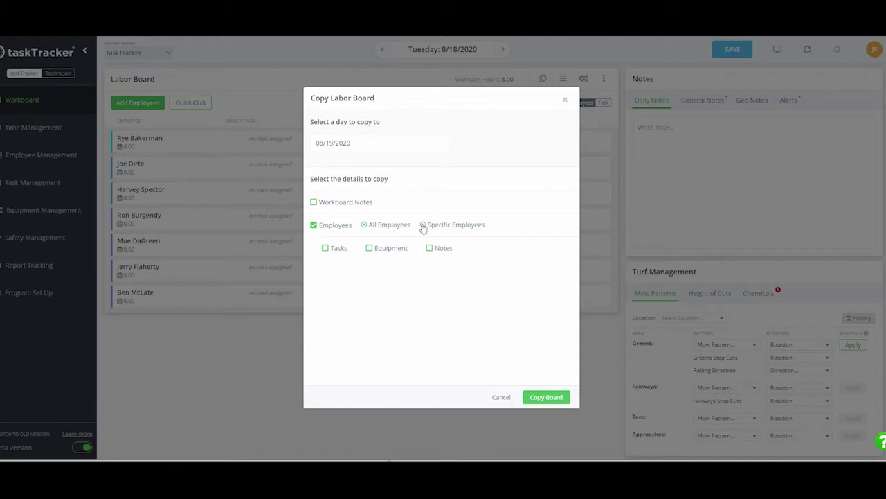
pyautogui.click(565, 99)
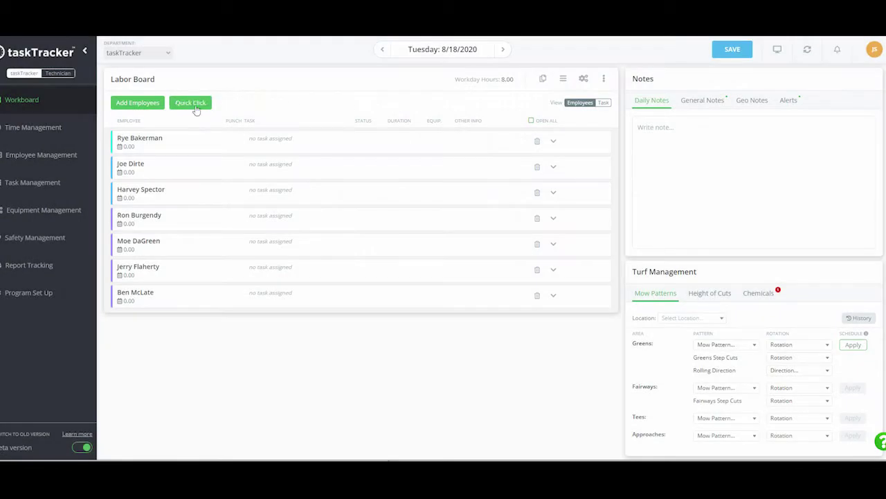
# Assign the Mow Fairways task to the first two employees on the labor board.
pyautogui.click(553, 140)
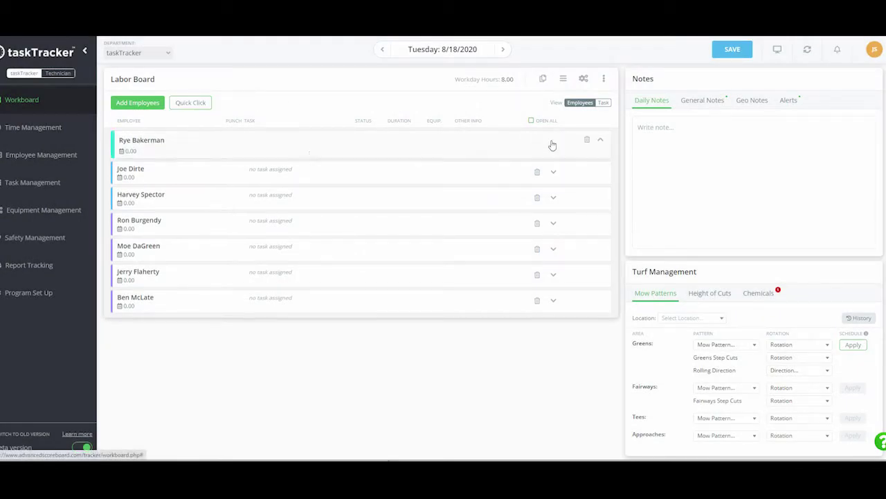
pyautogui.click(169, 185)
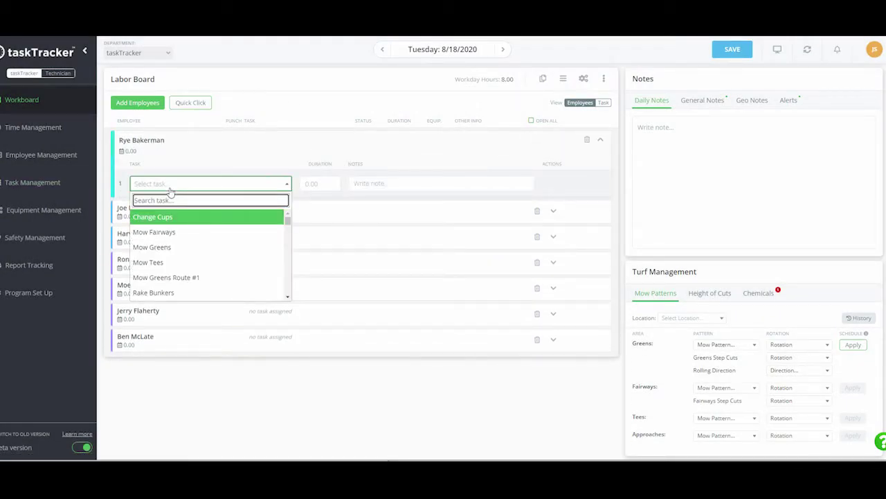
pyautogui.write('mow')
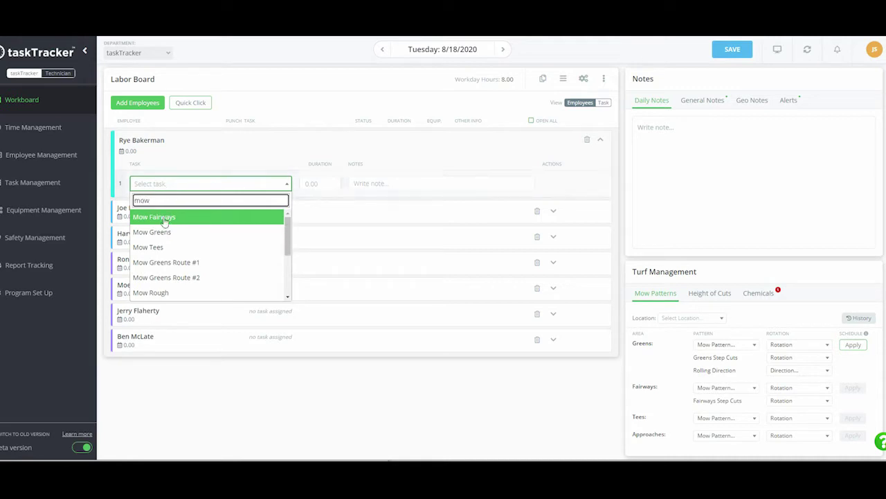
pyautogui.click(169, 218)
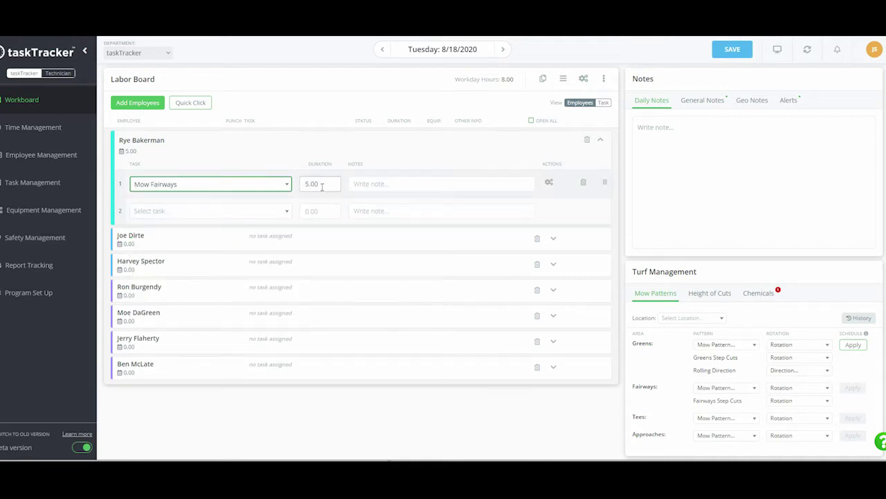
pyautogui.click(554, 237)
pyautogui.click(221, 284)
pyautogui.write('mow')
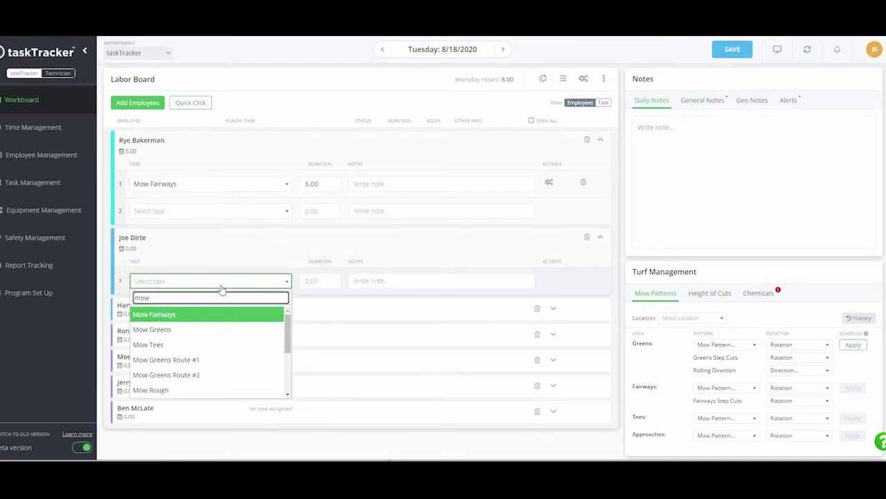
pyautogui.click(167, 315)
# Add the note "Start on the back" to the first employee's fairway task and "Start on the front nine" to the second employee's.
pyautogui.click(368, 189)
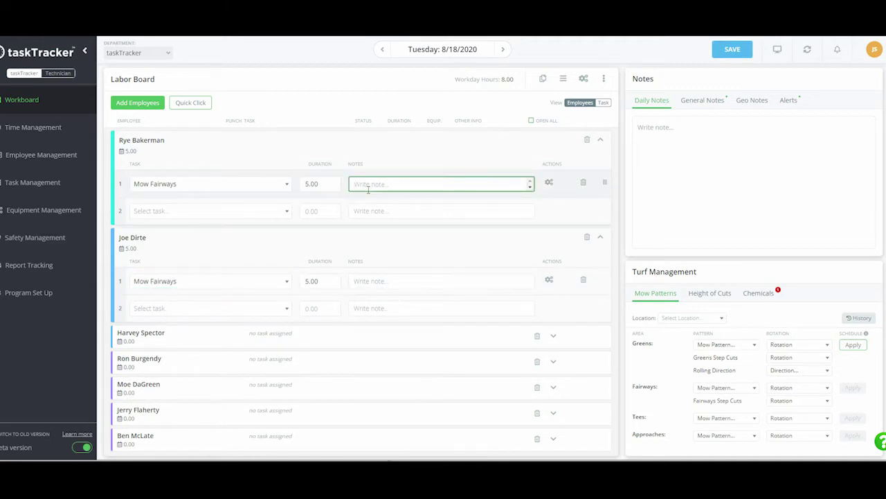
pyautogui.write('Start on the back')
pyautogui.click(395, 279)
pyautogui.write('Satart')
pyautogui.press('BackSpace')
pyautogui.press('BackSpace')
pyautogui.press('BackSpace')
pyautogui.press('BackSpace')
pyautogui.press('BackSpace')
pyautogui.write('tart on thr ron')
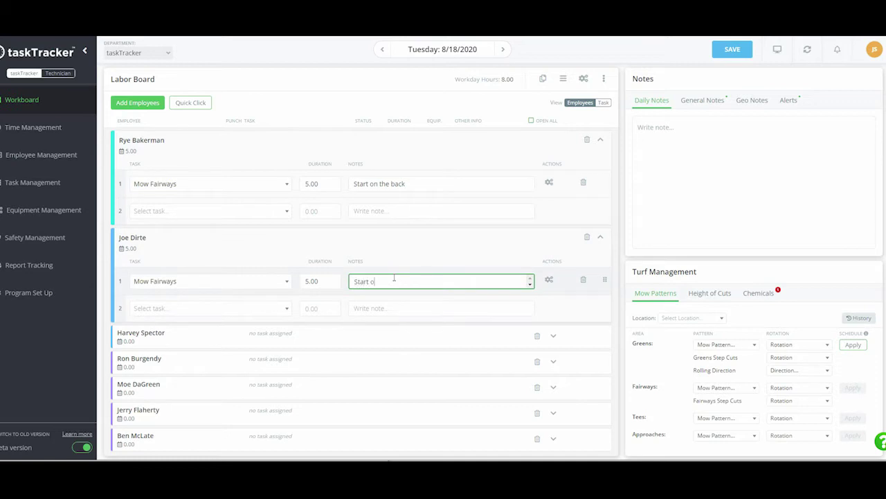
pyautogui.write('t bi')
pyautogui.press('BackSpace')
pyautogui.press('BackSpace')
pyautogui.press('BackSpace')
pyautogui.press('BackSpace')
pyautogui.press('BackSpace')
pyautogui.press('BackSpace')
pyautogui.press('BackSpace')
pyautogui.press('BackSpace')
pyautogui.press('BackSpace')
pyautogui.write('e front nine')
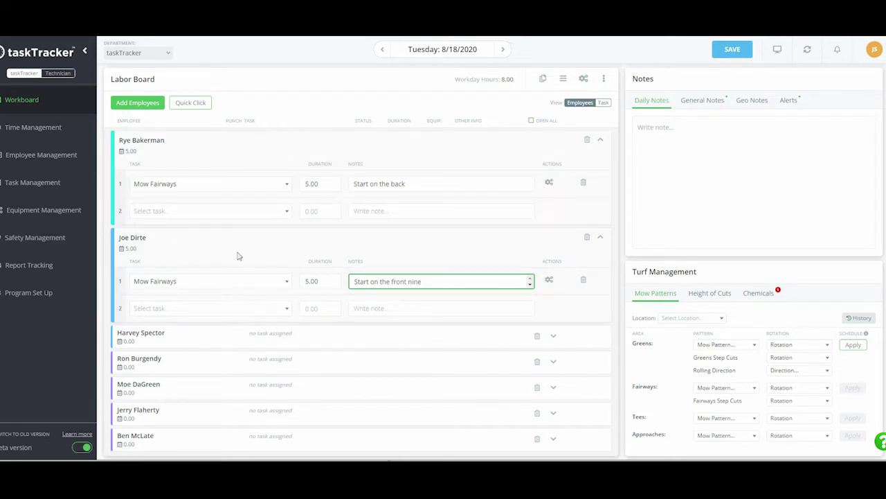
pyautogui.click(599, 237)
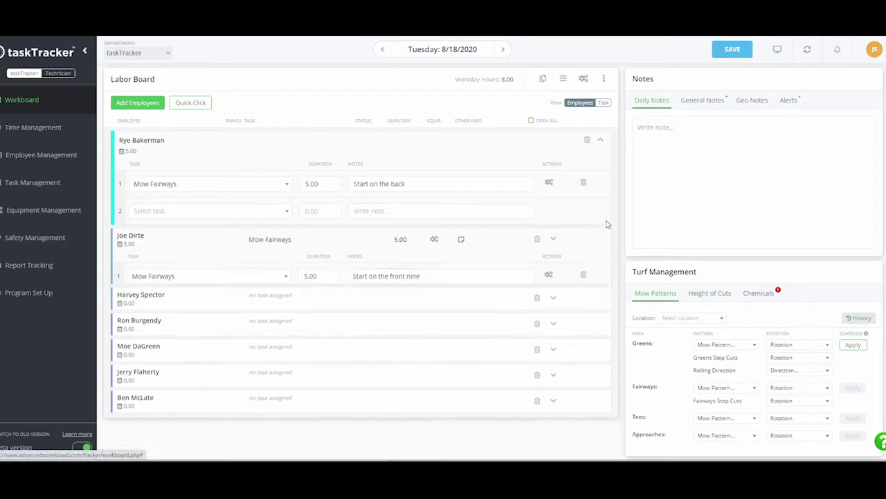
pyautogui.click(599, 139)
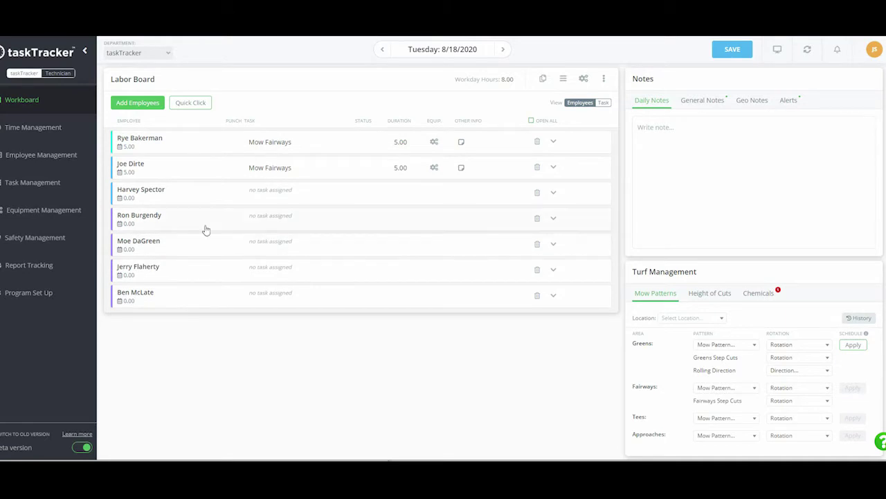
# Set up a Quick Click assignment for Mow Greens with the note "Start back nine. No baskets".
pyautogui.click(191, 105)
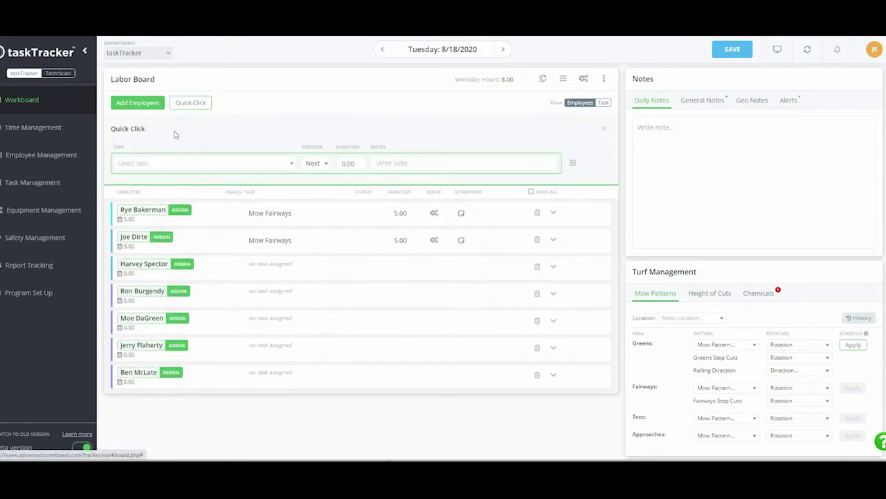
pyautogui.click(163, 164)
pyautogui.write('mow')
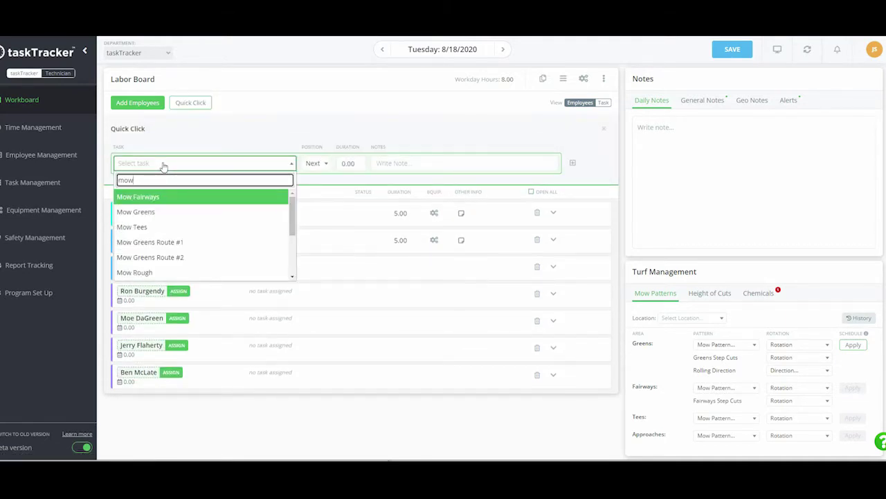
pyautogui.click(157, 213)
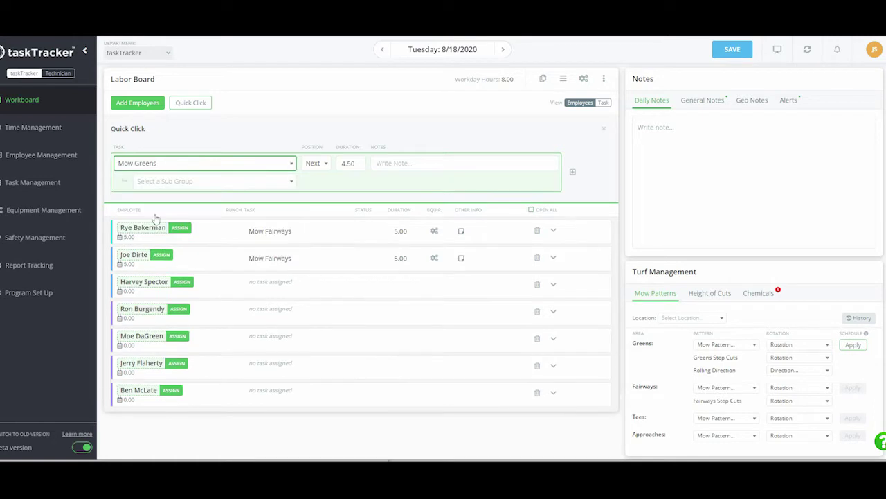
pyautogui.click(404, 162)
pyautogui.write('Start back nine.  ')
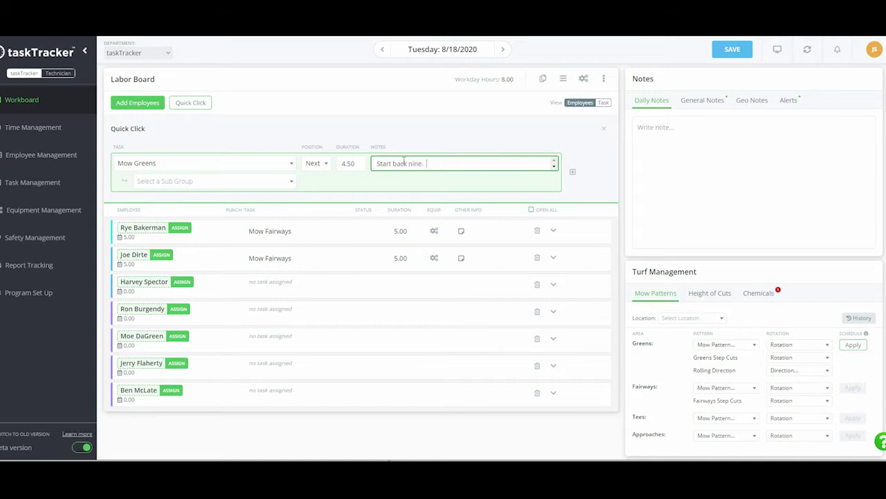
pyautogui.write('no baskets')
pyautogui.doubleClick(430, 162)
pyautogui.write('No')
# Assign the Mow Greens Quick Click task to the third, fourth and fifth employees.
pyautogui.click(178, 283)
pyautogui.click(154, 312)
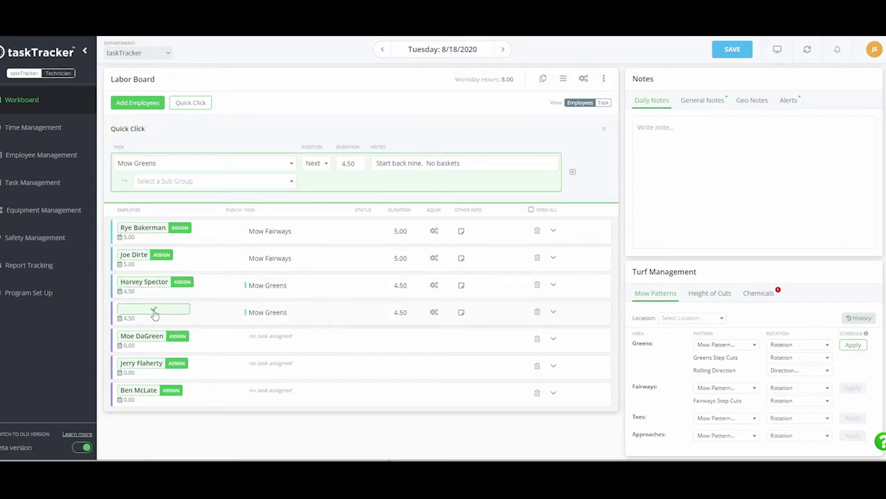
pyautogui.click(156, 338)
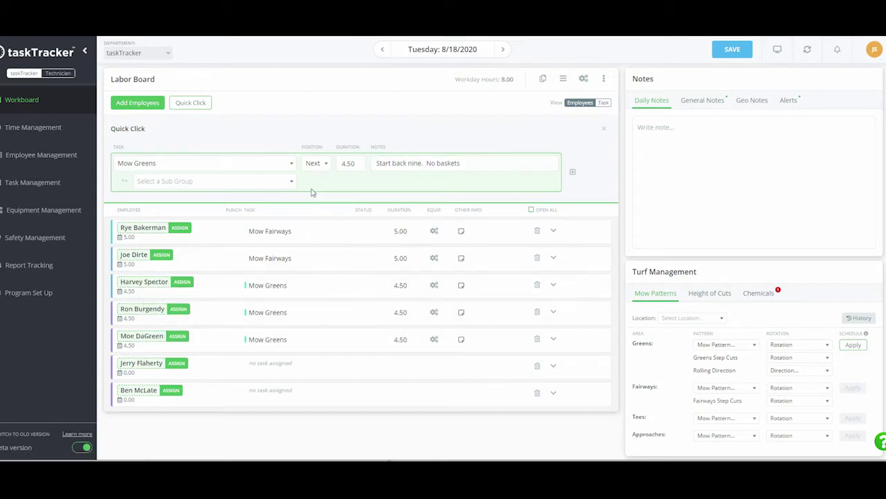
# Examine the third employee's expanded task details and the sub groups offered for Mow Greens in Quick Click.
pyautogui.click(553, 284)
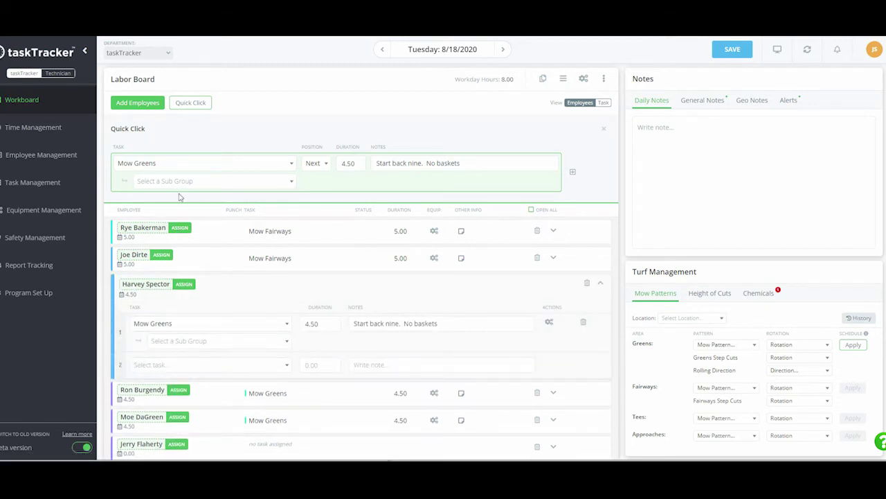
pyautogui.click(203, 182)
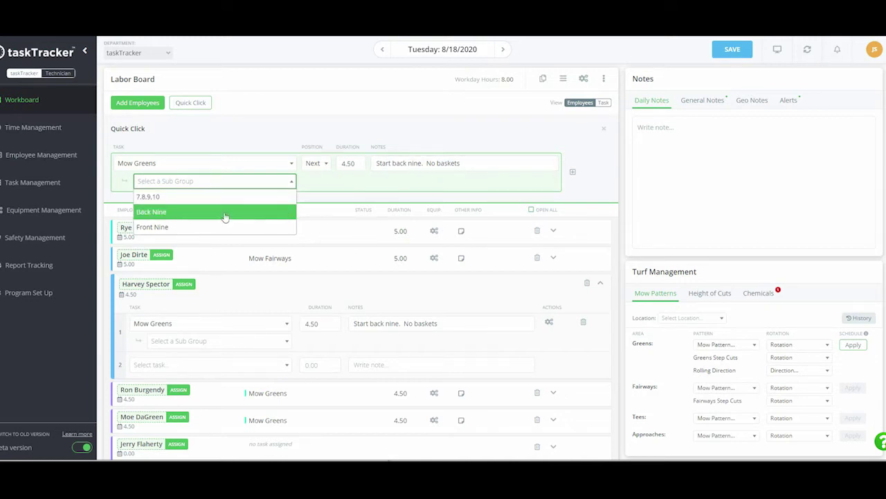
pyautogui.click(335, 190)
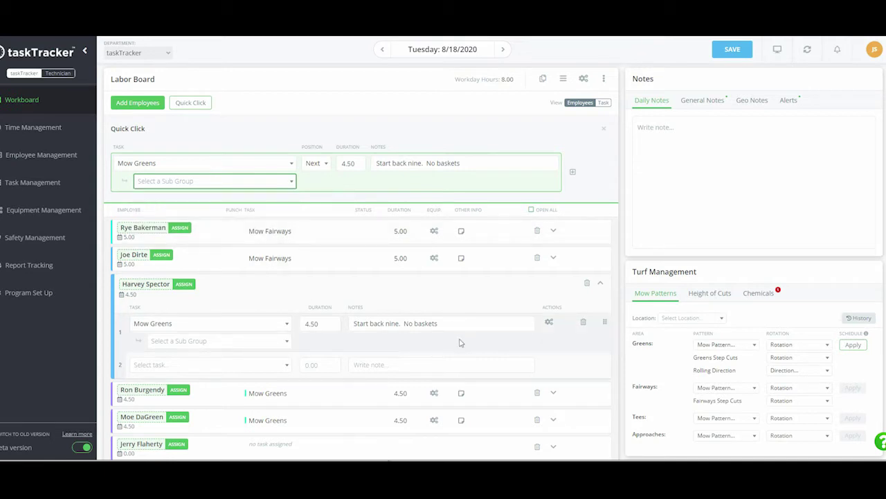
pyautogui.scroll(-1, 288, 339)
pyautogui.scroll(1, 241, 337)
# Change the Quick Click task to Change Cups and assign it to the last two employees on the board.
pyautogui.click(208, 164)
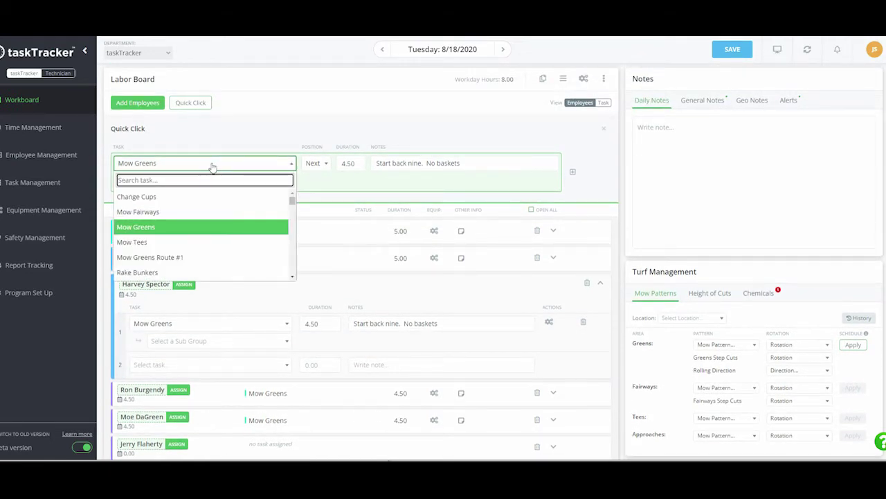
pyautogui.write('ch')
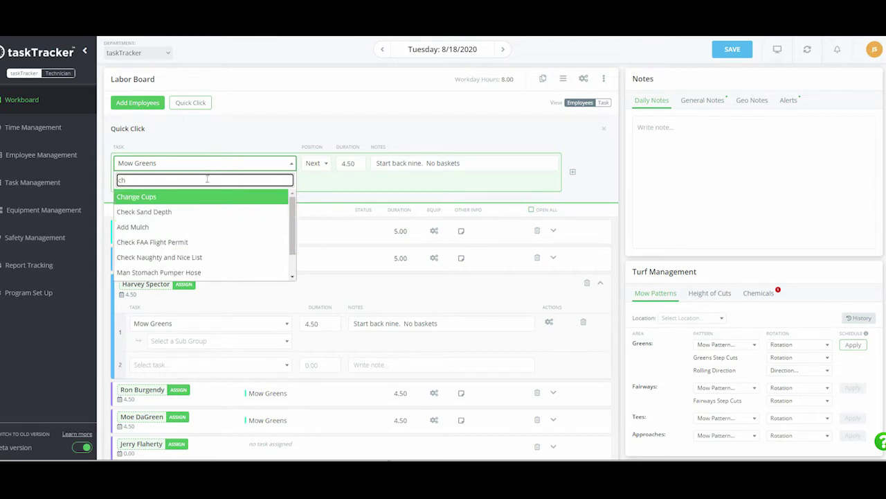
pyautogui.click(204, 197)
pyautogui.scroll(-1, 216, 309)
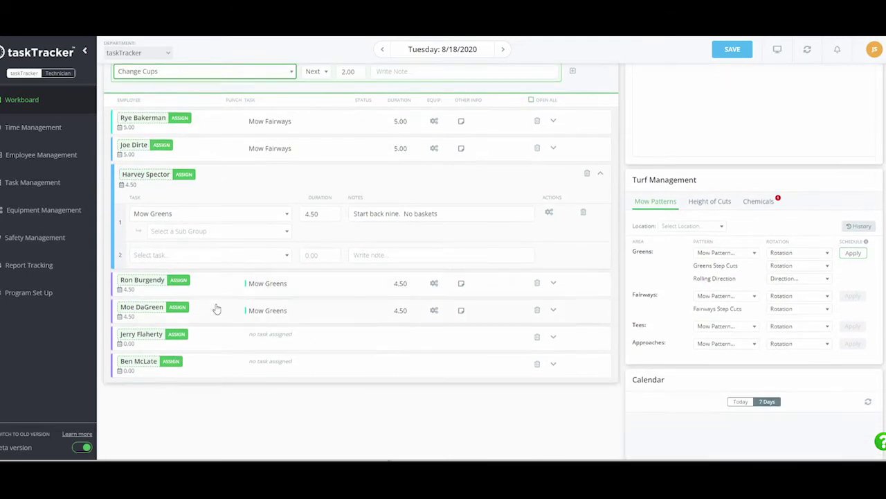
pyautogui.click(176, 333)
pyautogui.click(171, 361)
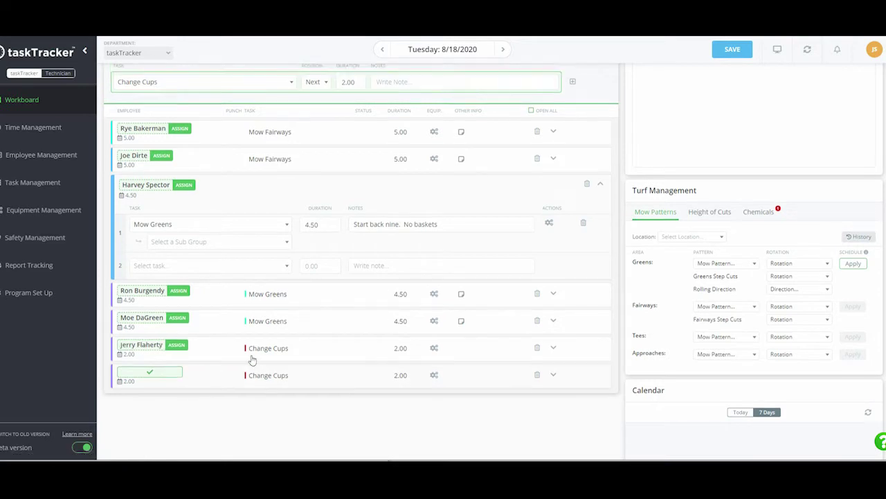
pyautogui.scroll(1, 253, 360)
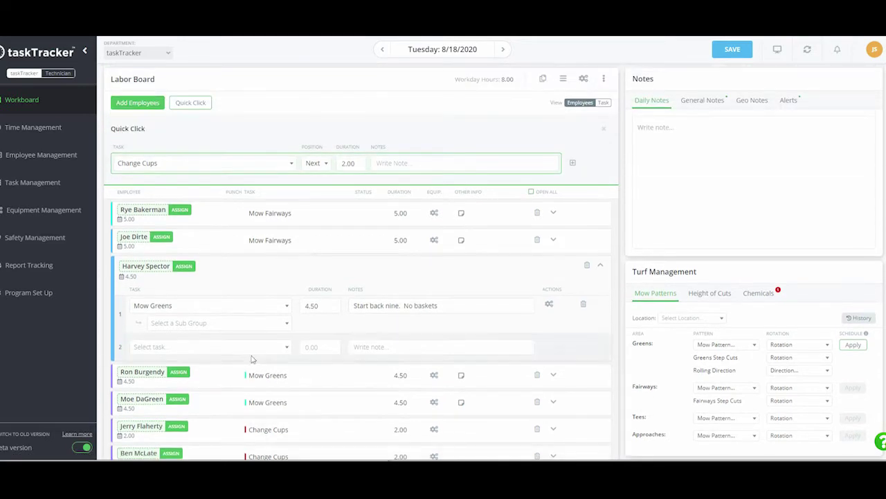
# Collapse the third employee's task details and save the labor board, ready for viewing on the display screen.
pyautogui.click(579, 242)
pyautogui.click(599, 240)
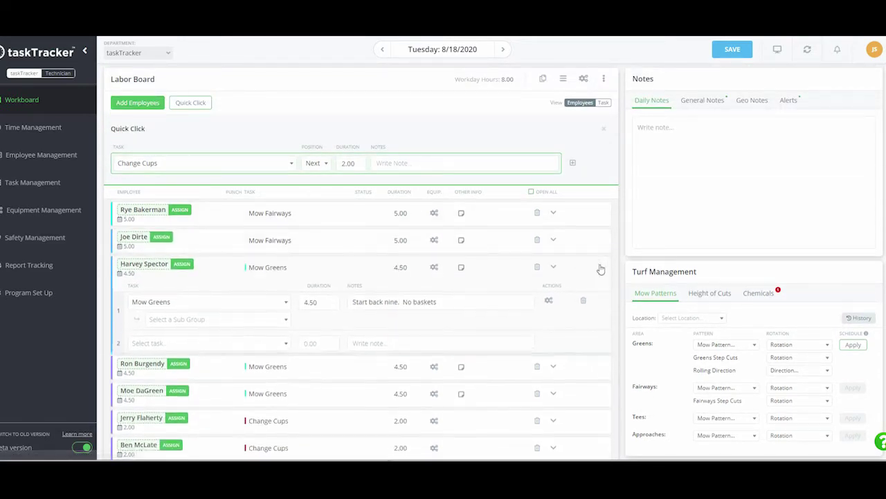
pyautogui.click(601, 269)
pyautogui.click(730, 55)
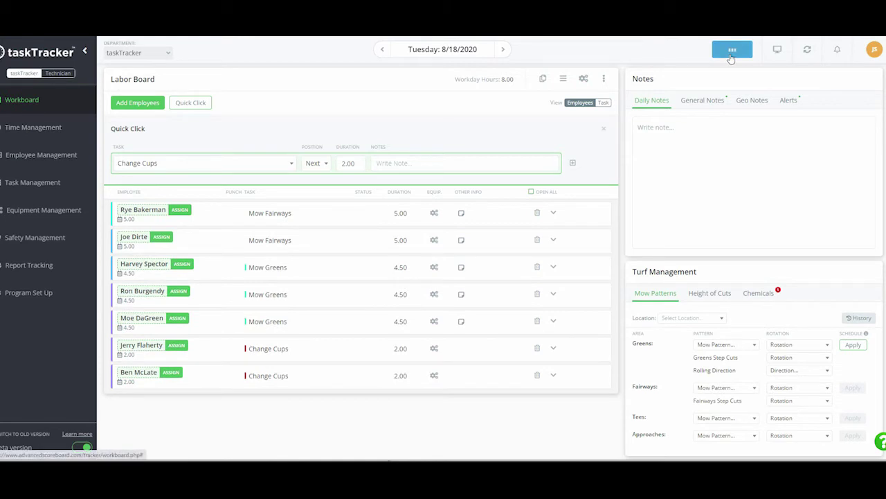
pyautogui.click(778, 50)
# Change the Quick Click task to Mow Rough and assign it to all seven employees on the board.
pyautogui.click(199, 164)
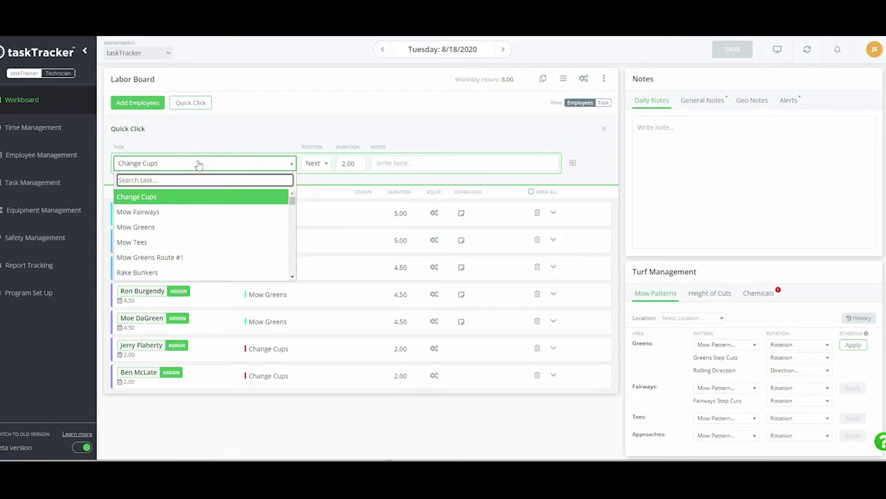
pyautogui.write('rou')
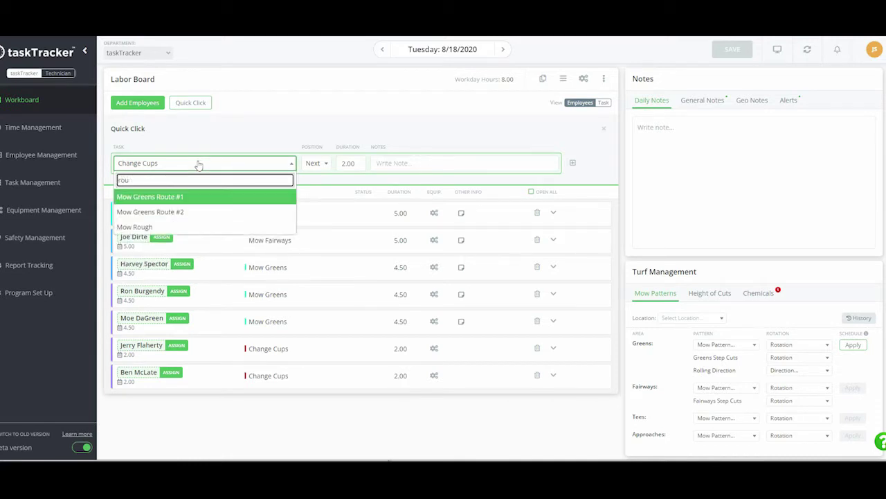
pyautogui.click(132, 226)
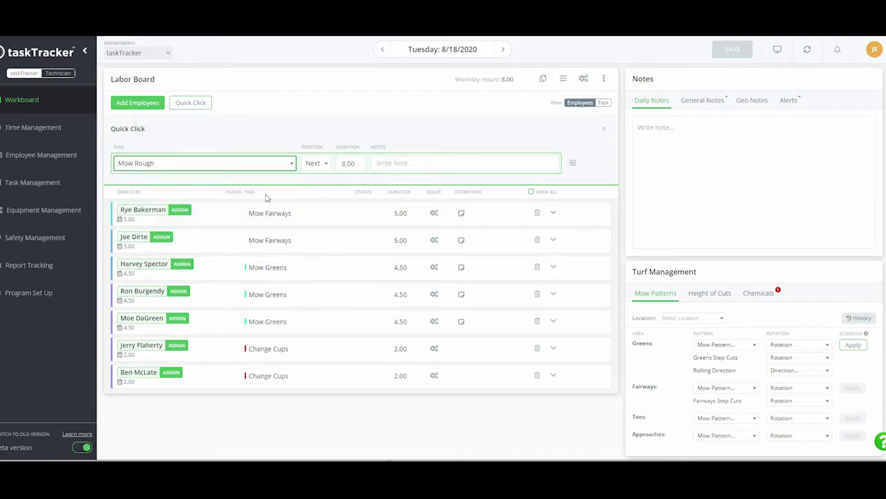
pyautogui.click(345, 163)
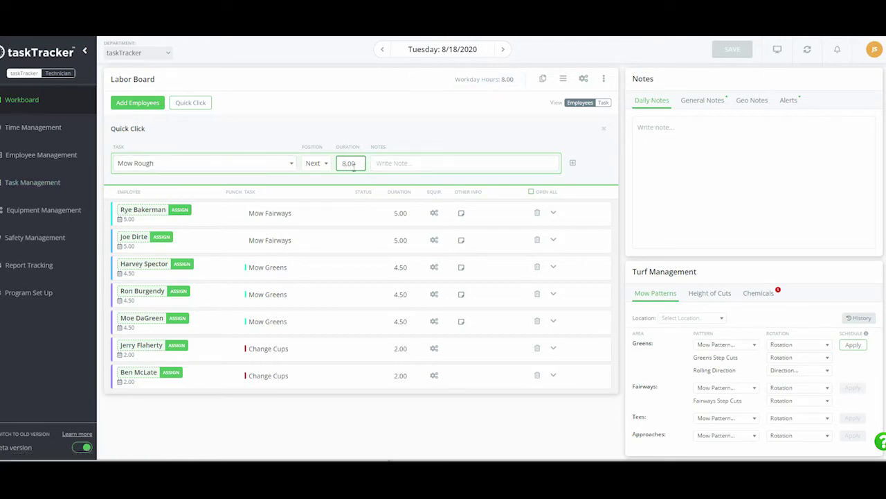
pyautogui.click(156, 216)
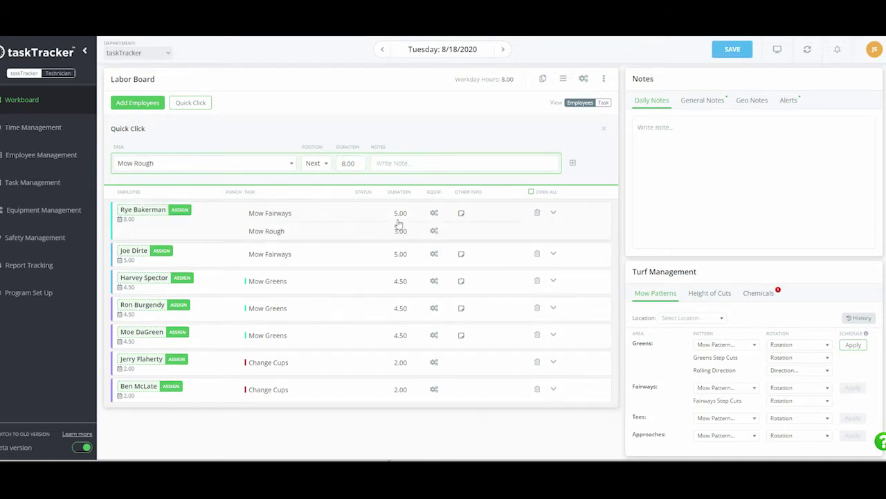
pyautogui.click(170, 262)
pyautogui.click(178, 292)
pyautogui.click(178, 335)
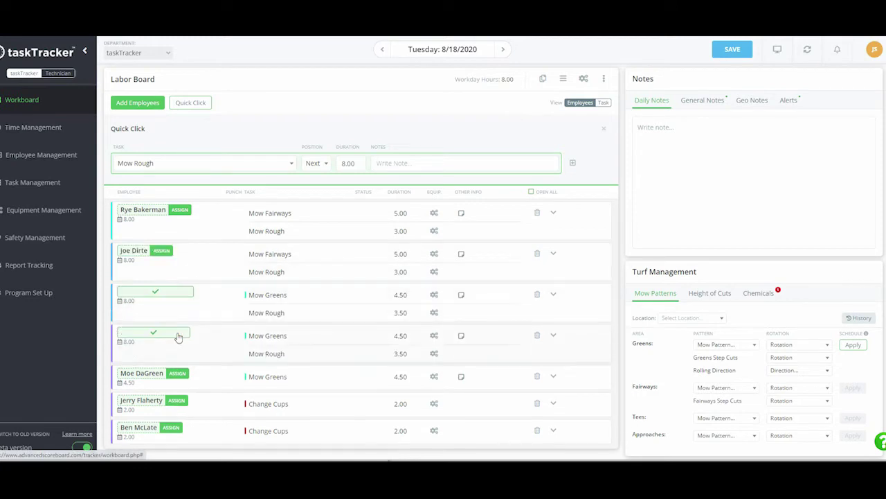
pyautogui.click(177, 377)
pyautogui.click(174, 417)
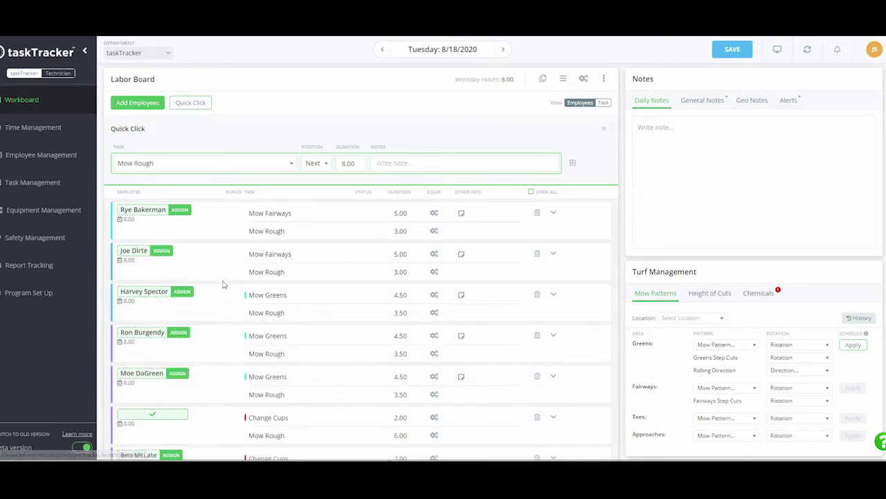
pyautogui.scroll(-3, 223, 284)
pyautogui.click(179, 243)
pyautogui.scroll(3, 193, 251)
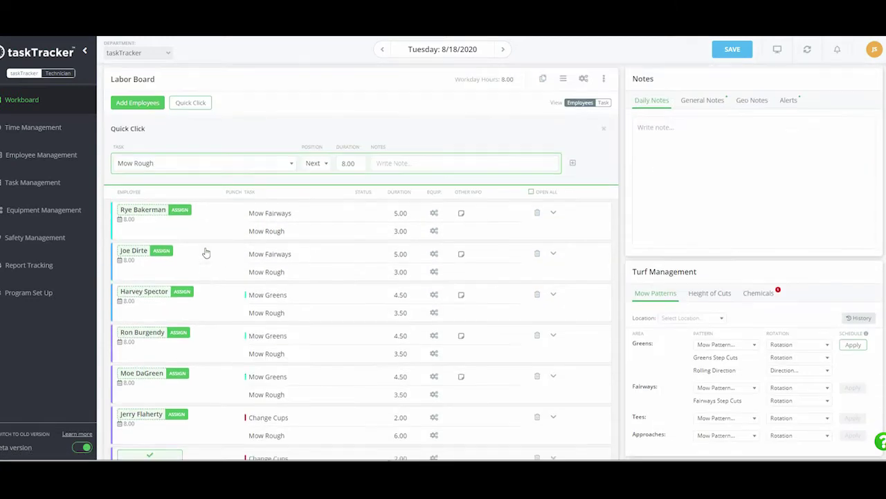
# Change the Quick Click task to Birdhouses with a duration of 1 and assign it to the first employee.
pyautogui.click(194, 164)
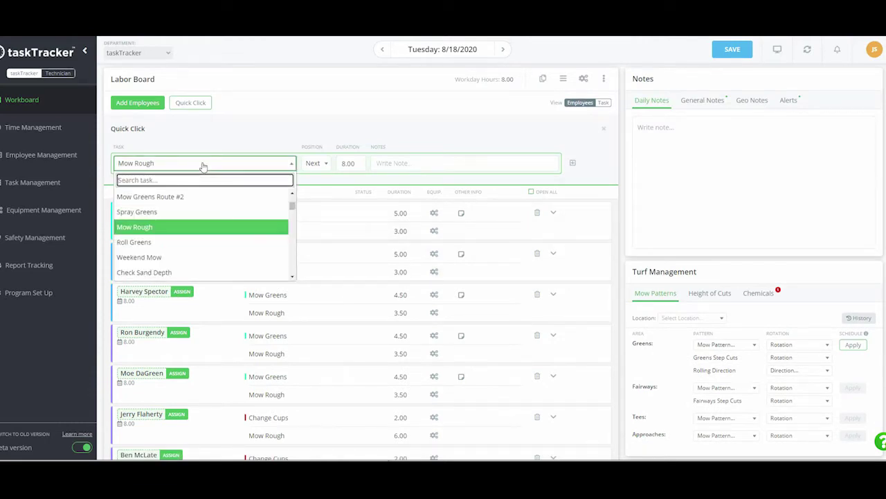
pyautogui.write('bir')
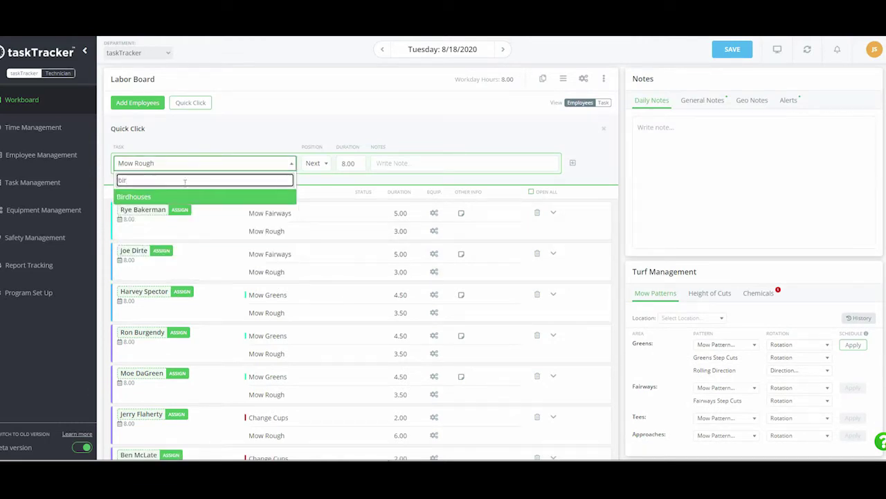
pyautogui.click(148, 196)
pyautogui.click(348, 164)
pyautogui.write('1')
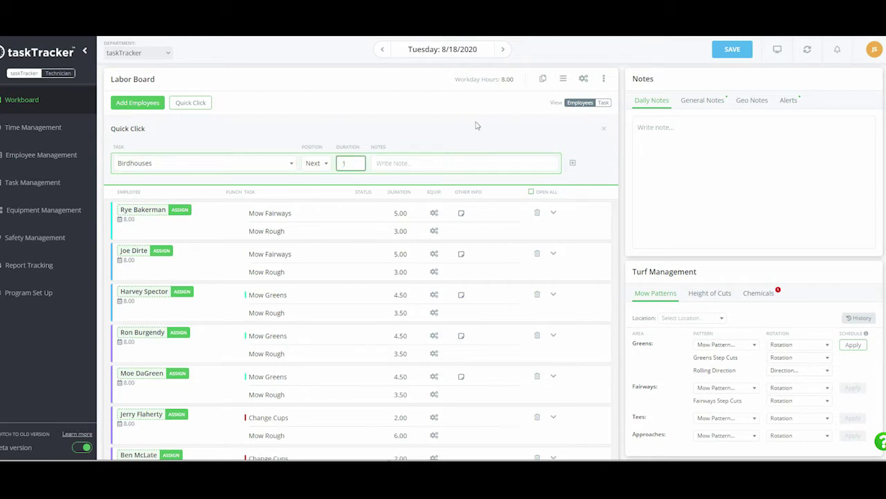
pyautogui.click(184, 211)
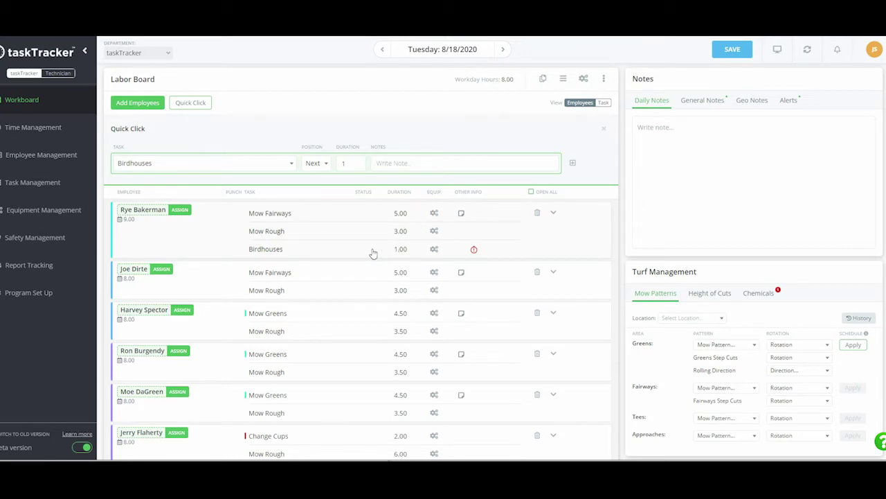
# Set the first employee's Mow Rough duration to 2 and save the labor board, closing the task details and Quick Click.
pyautogui.moveTo(474, 257)
pyautogui.click(554, 212)
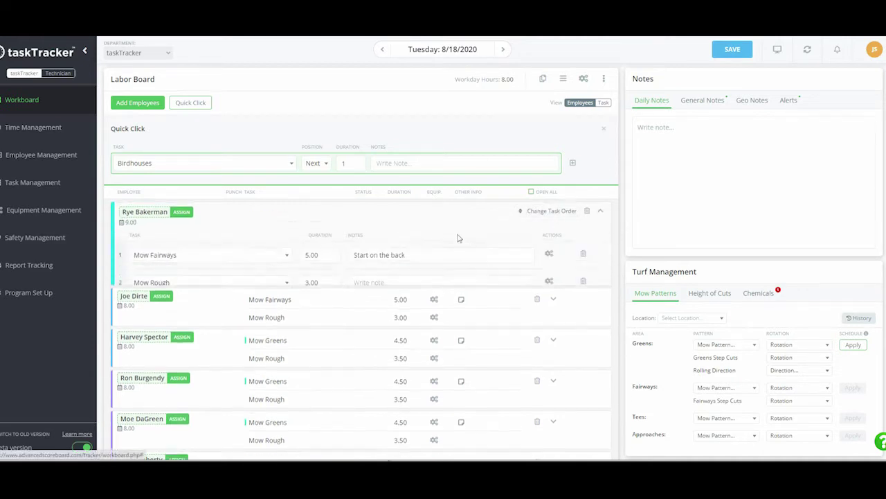
pyautogui.click(337, 282)
pyautogui.write('2')
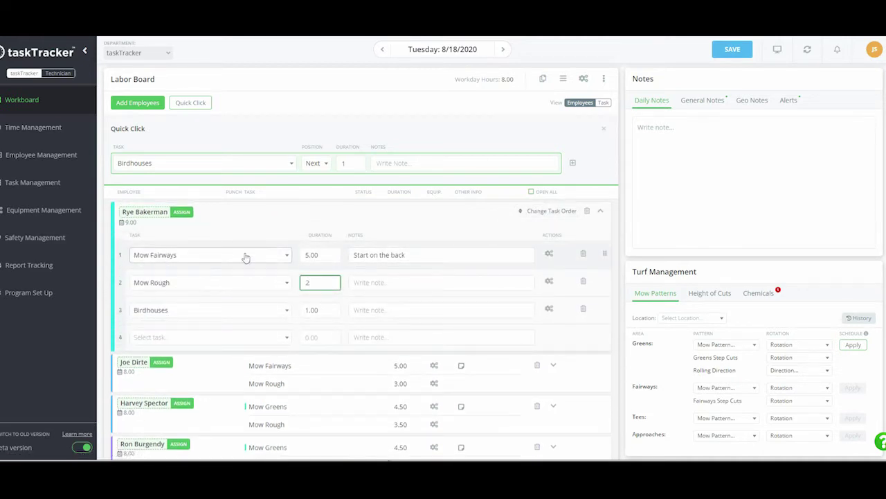
pyautogui.click(735, 50)
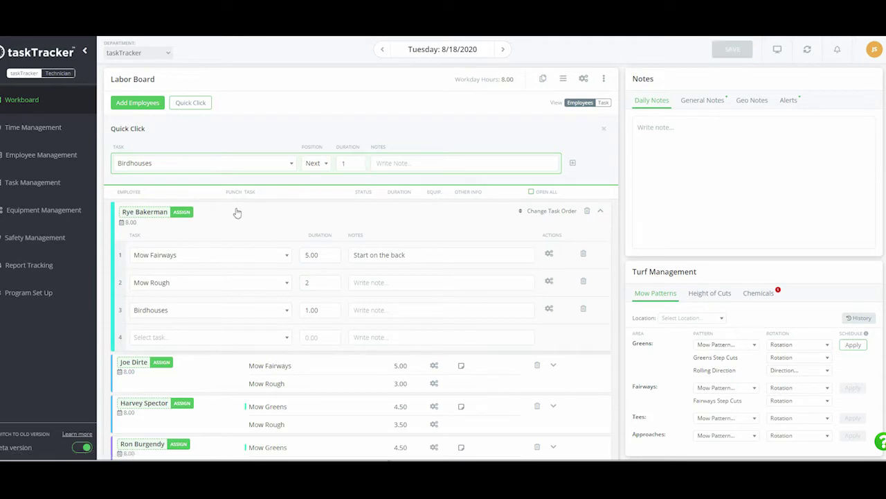
pyautogui.click(600, 210)
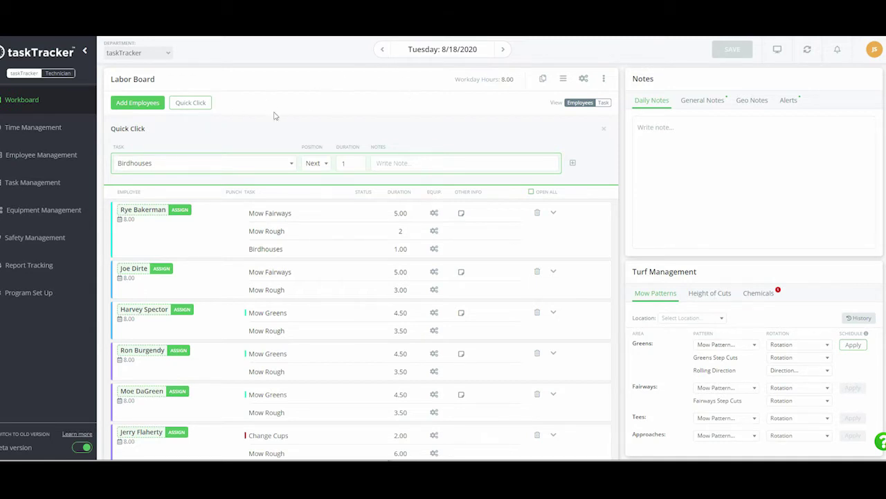
pyautogui.click(603, 128)
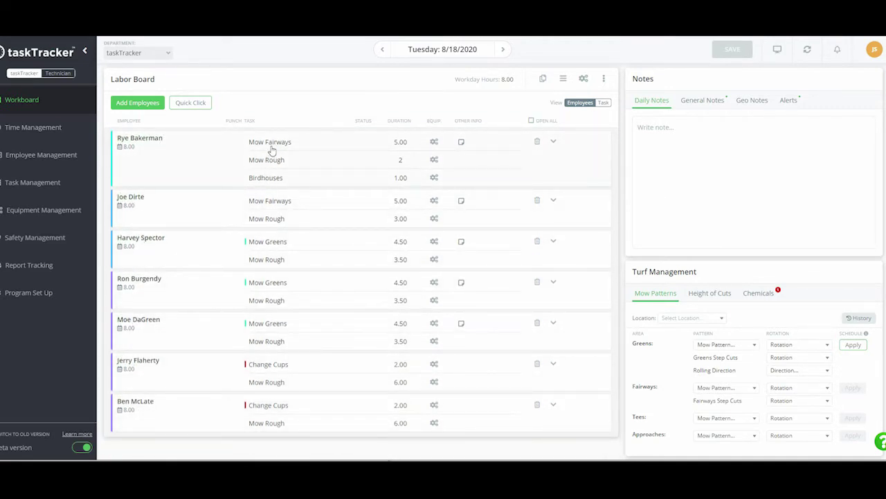
# Examine the Mow Greens group's employees, durations and notes in the labor board's Task view, and return to the Employees view.
pyautogui.click(603, 103)
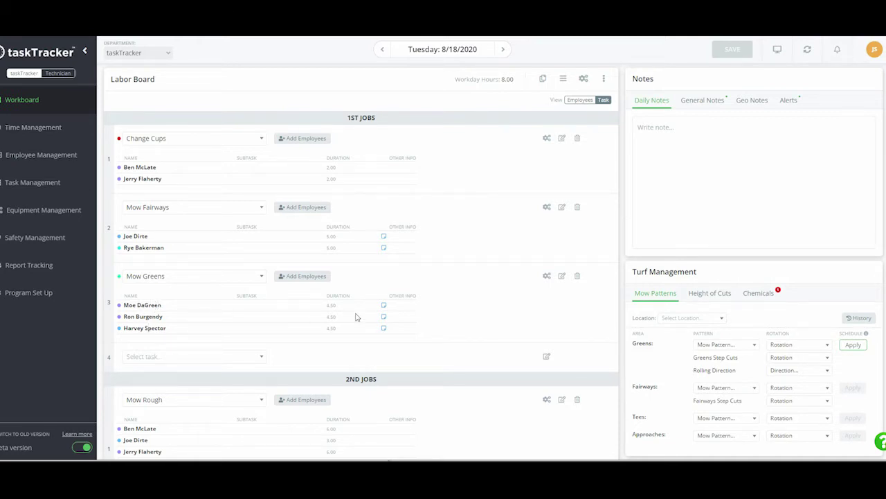
pyautogui.moveTo(385, 309)
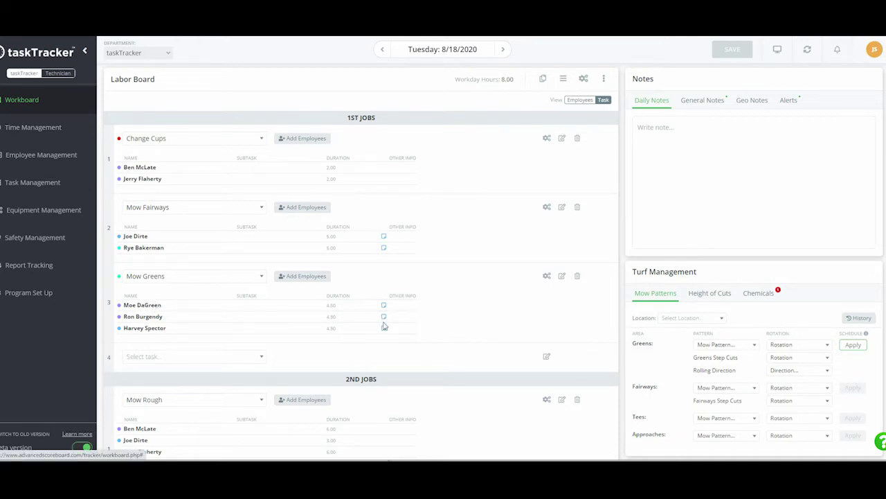
pyautogui.click(565, 277)
pyautogui.scroll(-1, 186, 327)
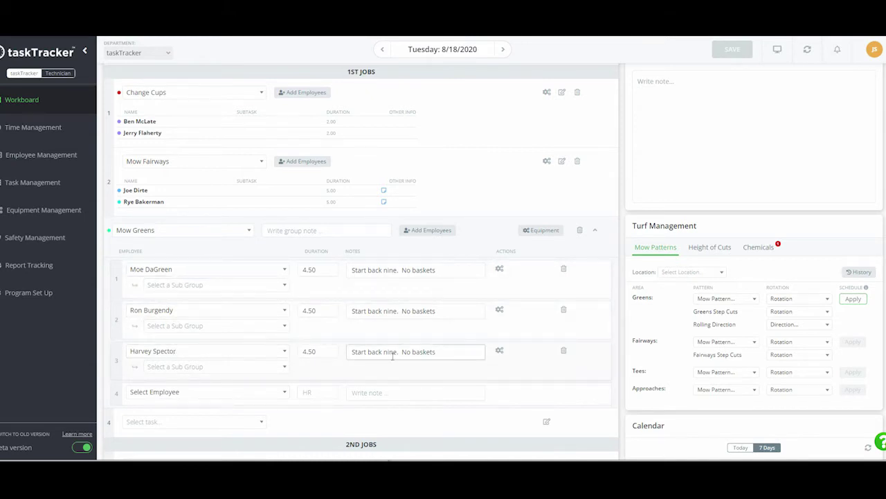
pyautogui.scroll(1, 393, 356)
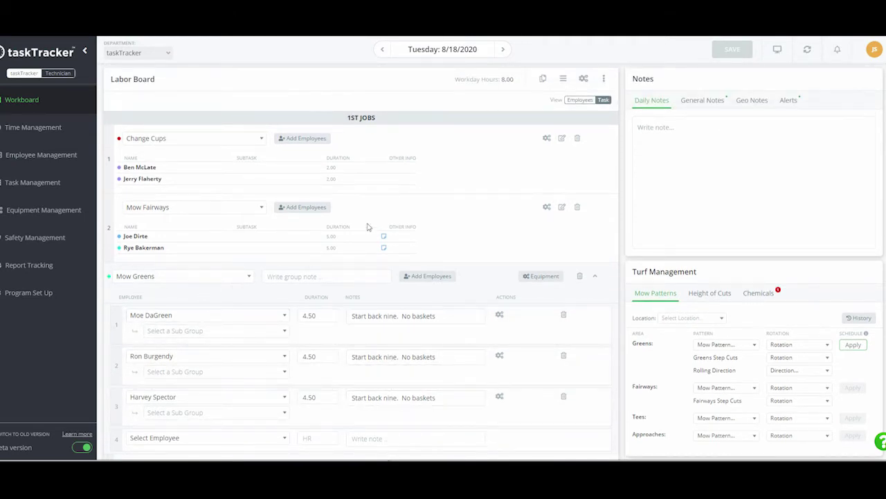
pyautogui.click(579, 99)
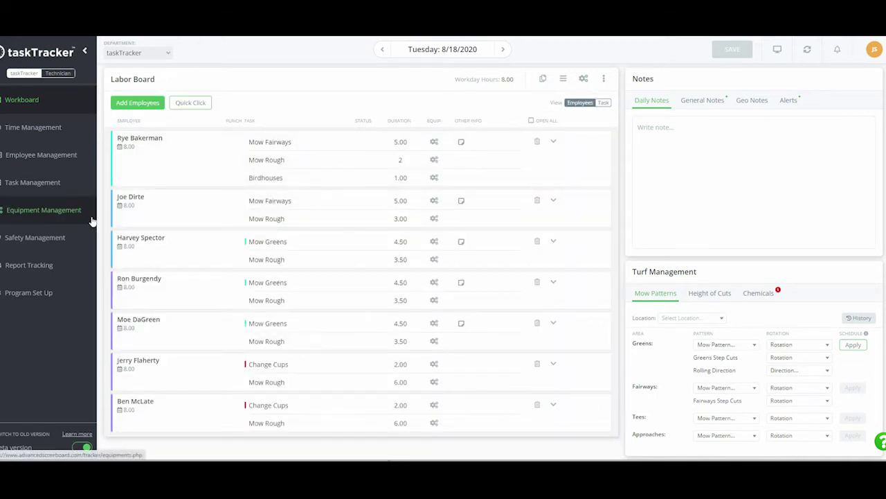
# Review the full equipment list for Mow Fairways, and assign favorites FW 10 to the first employee and FW 2 to the second.
pyautogui.click(433, 143)
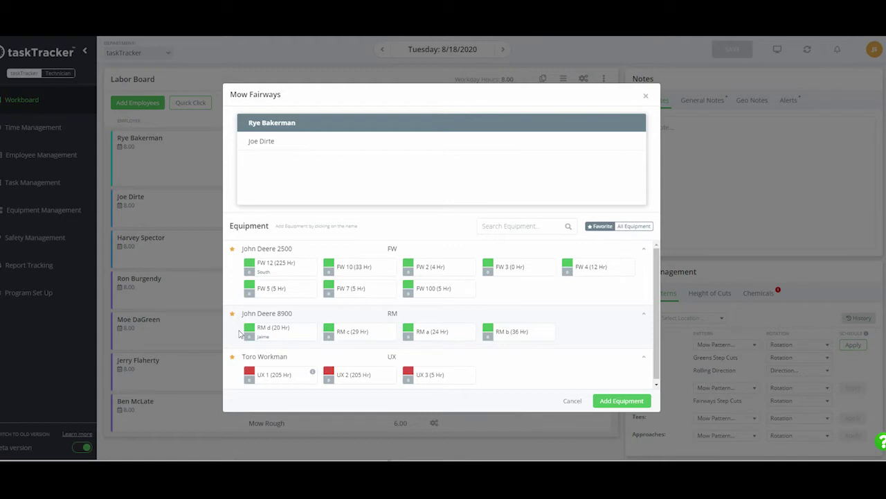
pyautogui.click(635, 228)
pyautogui.moveTo(657, 282); pyautogui.dragTo(650, 348)
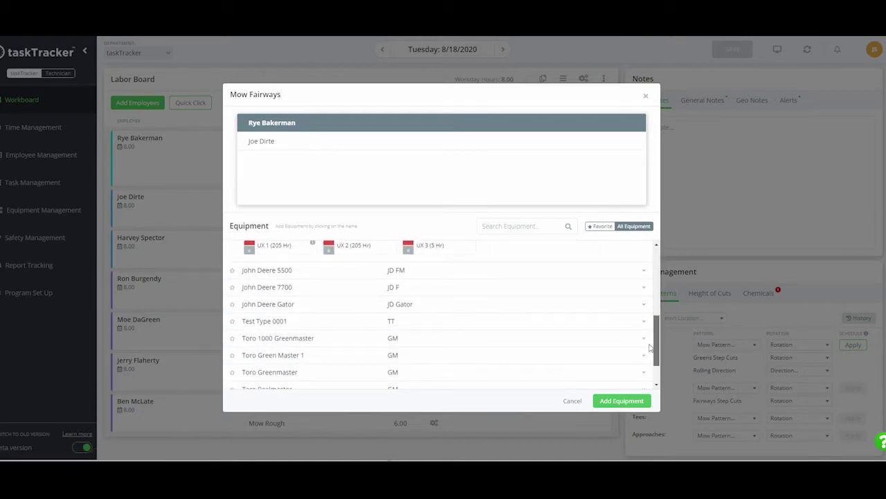
pyautogui.moveTo(651, 347); pyautogui.dragTo(655, 277)
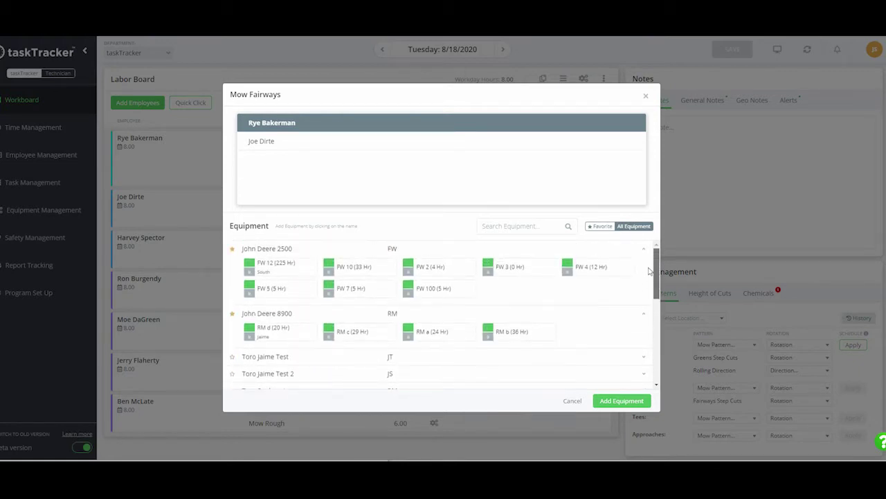
pyautogui.click(602, 227)
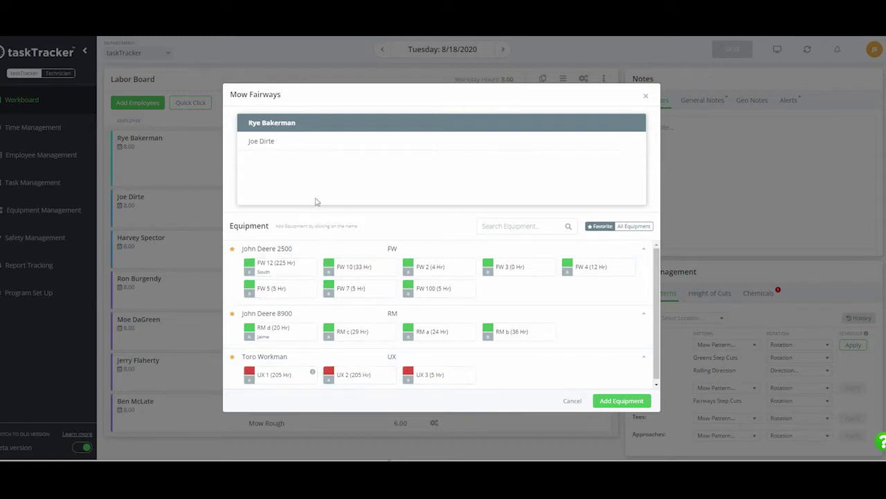
pyautogui.click(356, 269)
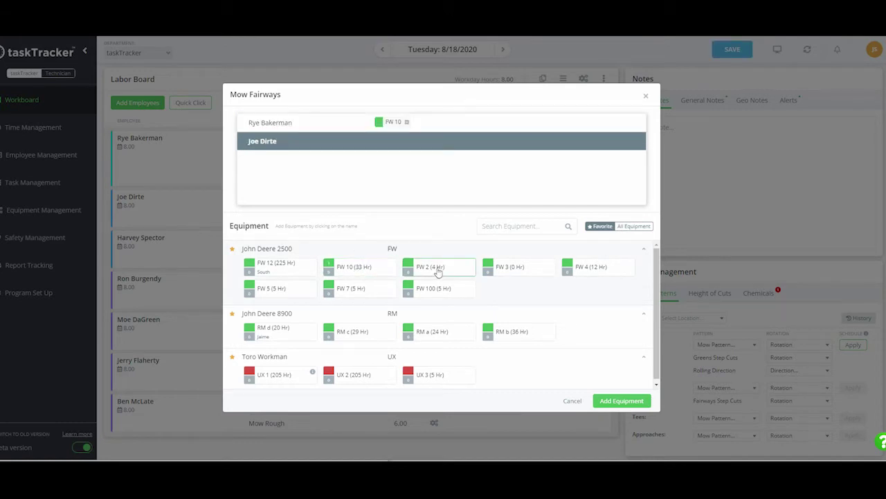
pyautogui.click(437, 271)
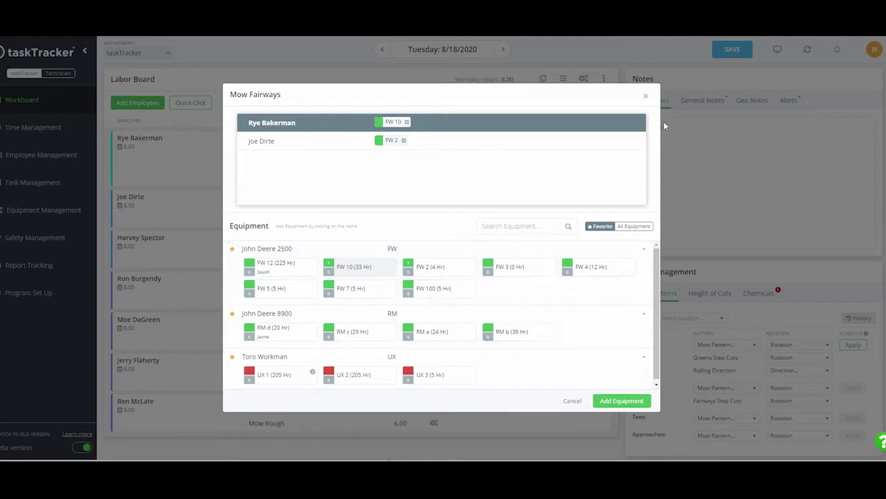
pyautogui.click(646, 96)
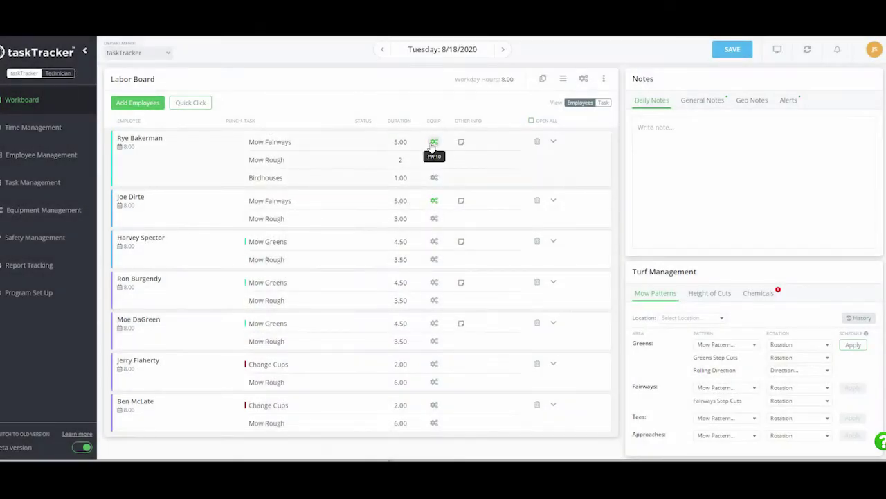
# Assign Toro Greenmaster units GM 1, GM 2 and GM 3 to the three Mow Greens employees in listed order.
pyautogui.click(434, 241)
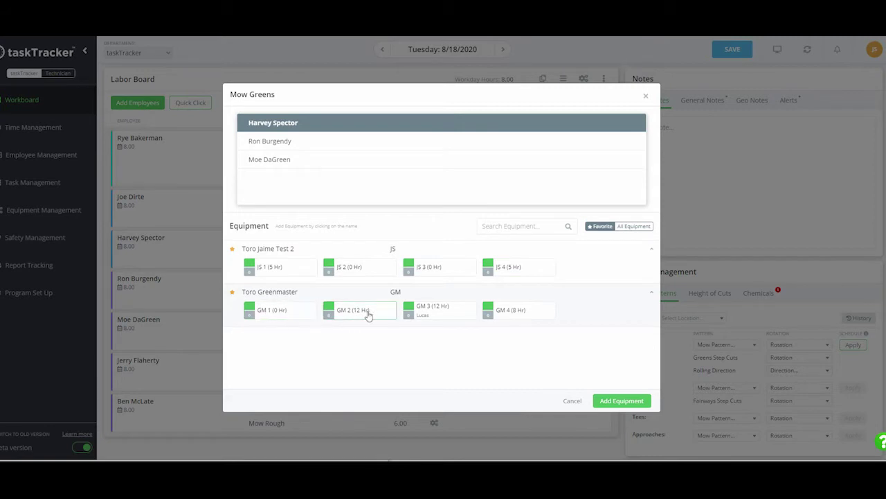
pyautogui.click(291, 316)
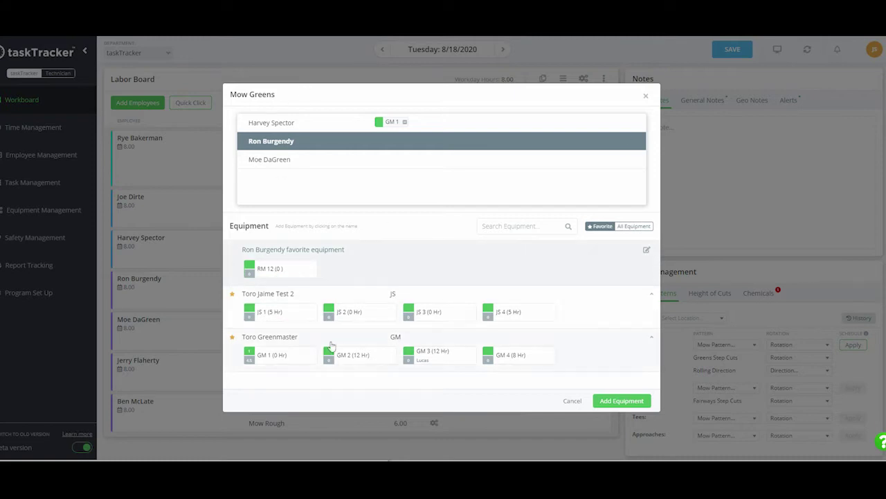
pyautogui.click(368, 359)
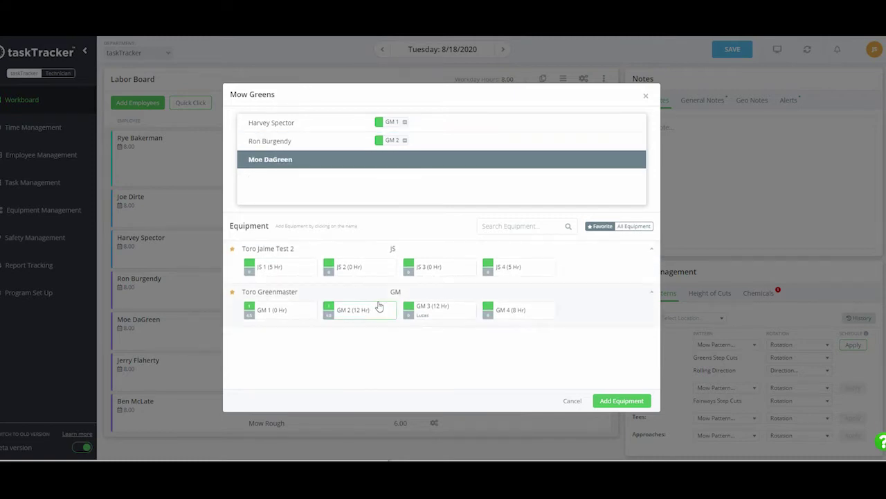
pyautogui.click(441, 316)
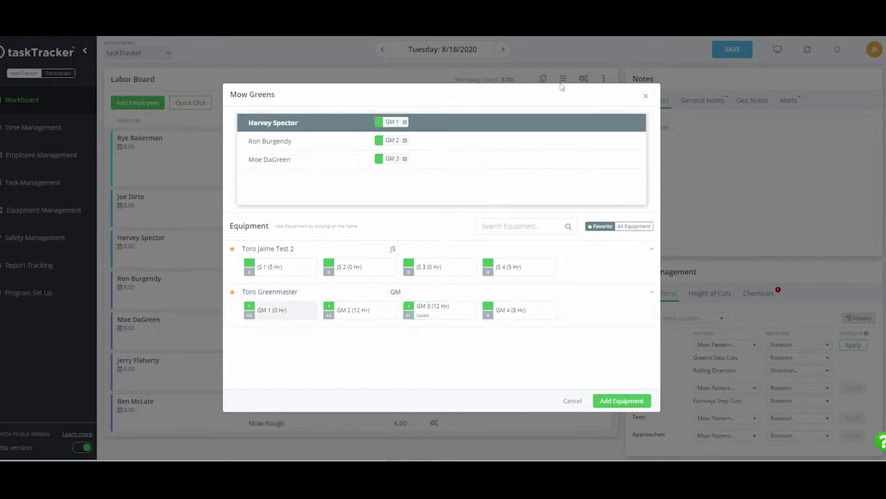
pyautogui.click(645, 96)
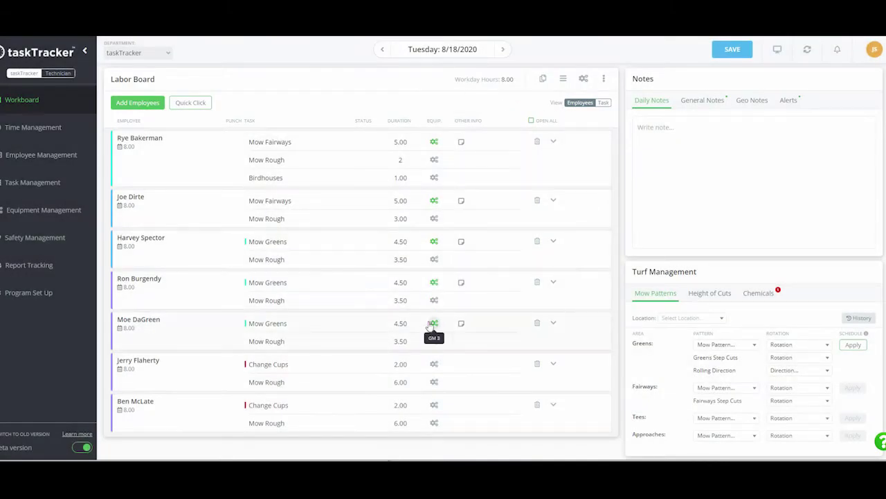
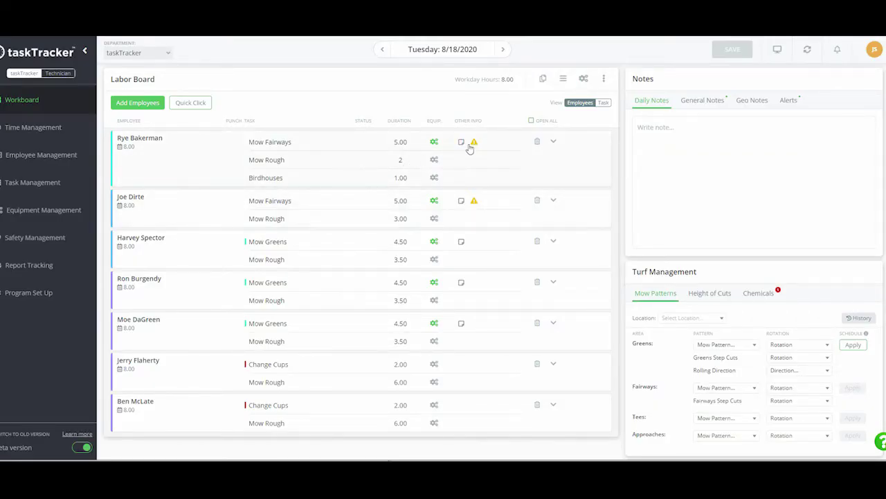
# Run Smart Equipment to assign equipment to the Change Cups and Mow Rough tasks, apply the changes and save the labor board.
pyautogui.moveTo(475, 145)
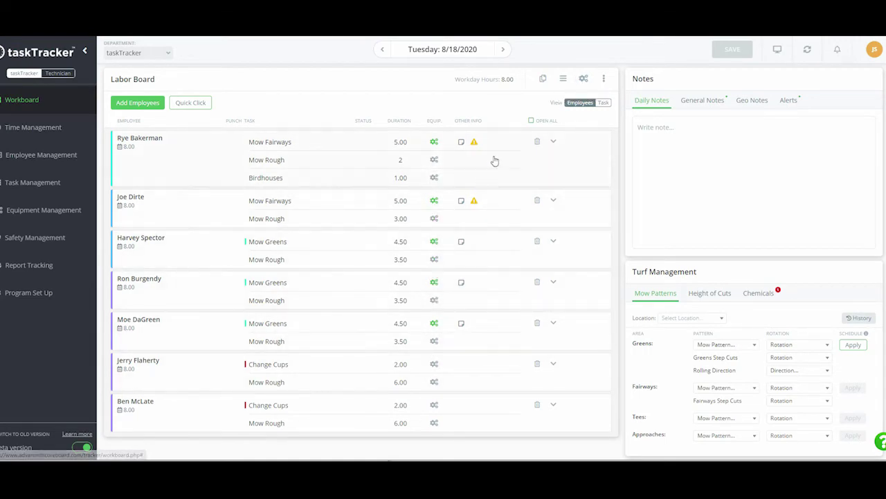
pyautogui.click(583, 79)
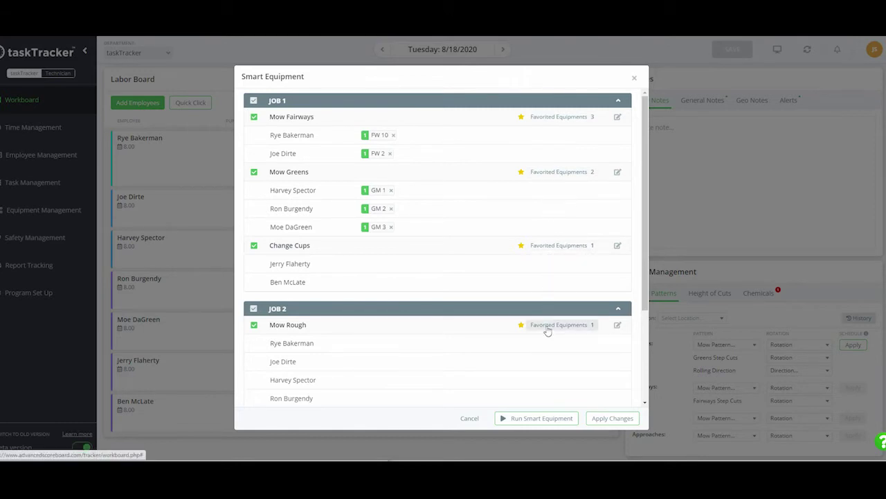
pyautogui.click(524, 419)
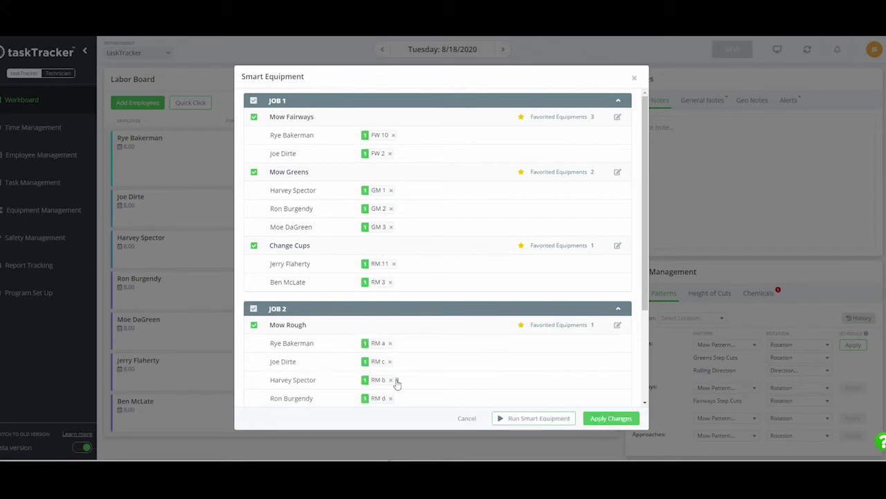
pyautogui.scroll(-2, 397, 384)
pyautogui.scroll(-1, 405, 358)
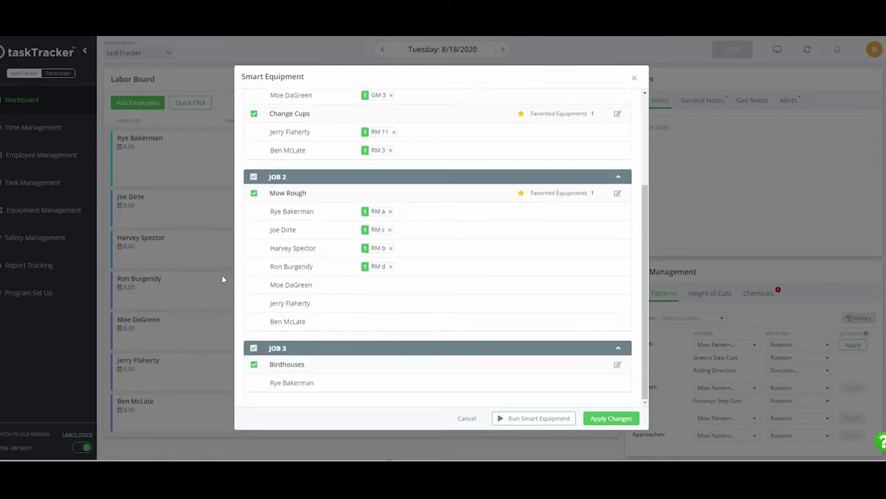
pyautogui.click(603, 419)
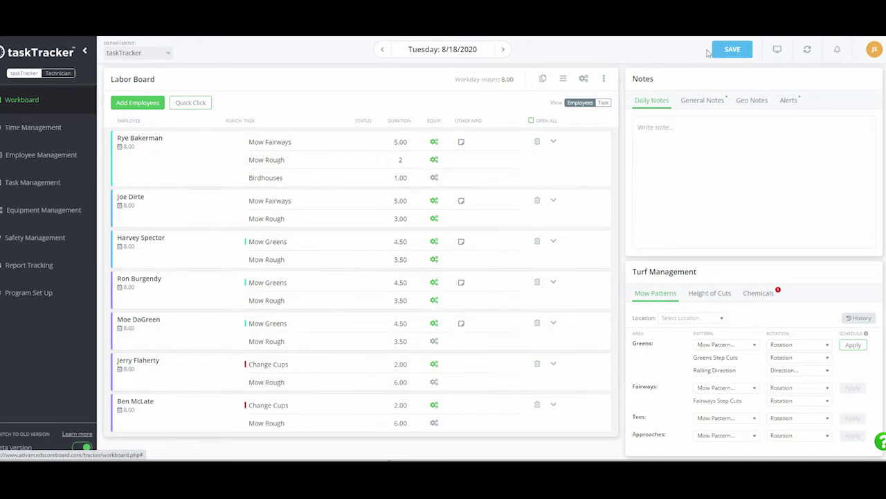
pyautogui.click(732, 50)
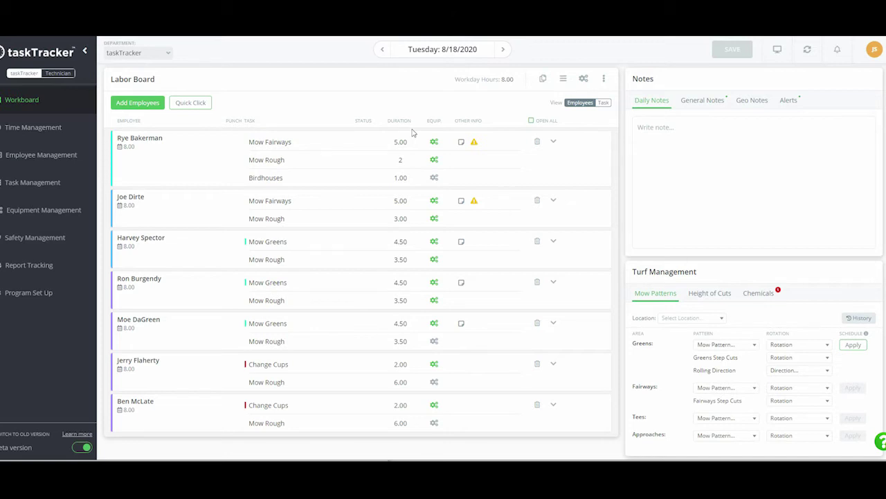
# Write "Daily Note" as the day's daily note and check the General Notes text.
pyautogui.click(720, 145)
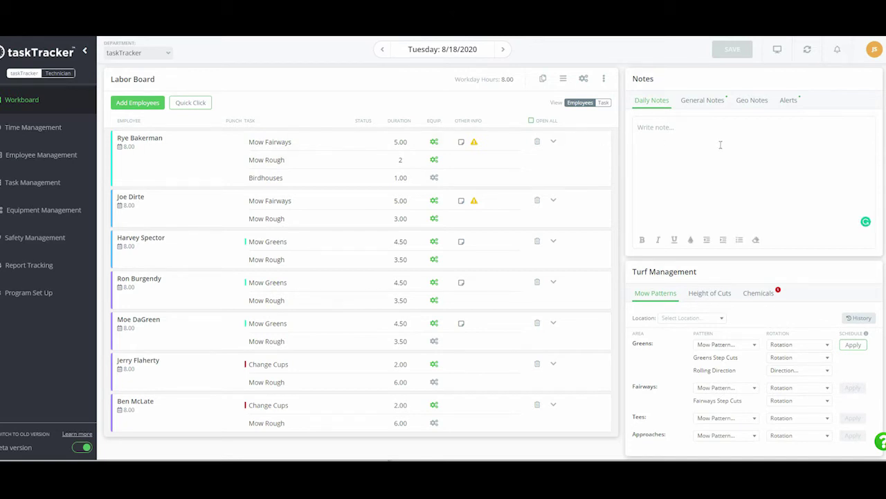
pyautogui.write('Da')
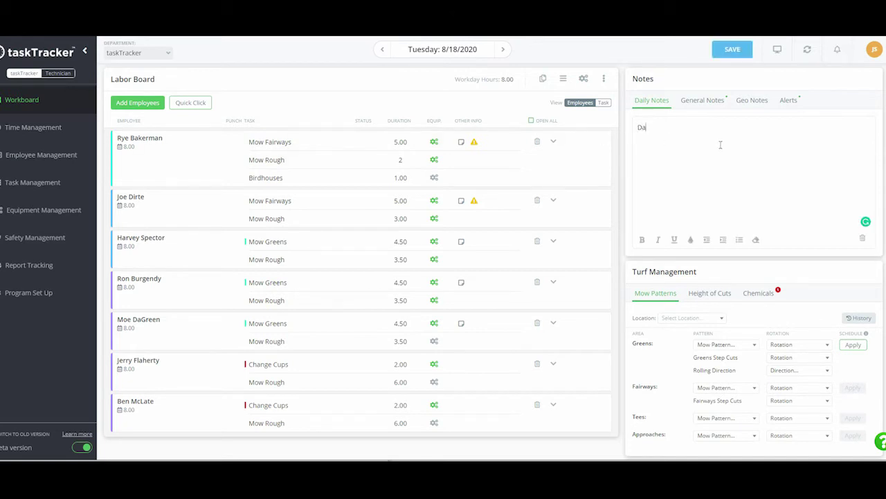
pyautogui.write('ily Note')
pyautogui.click(703, 104)
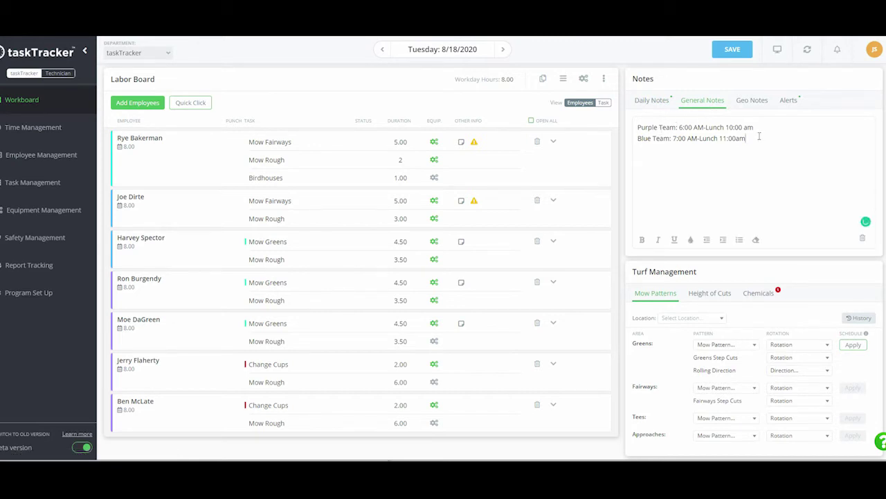
pyautogui.click(651, 103)
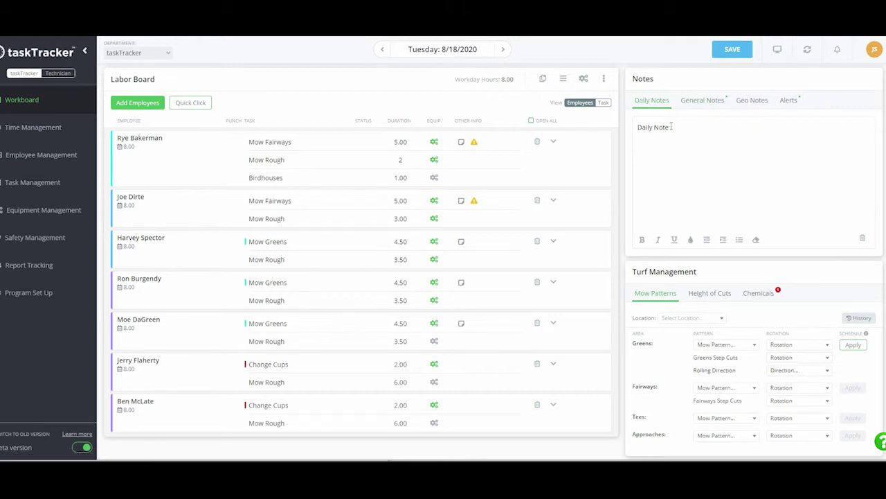
# Examine the "Danger Huge hole" geo note's photos and its marker on the satellite map, and close the note.
pyautogui.click(753, 105)
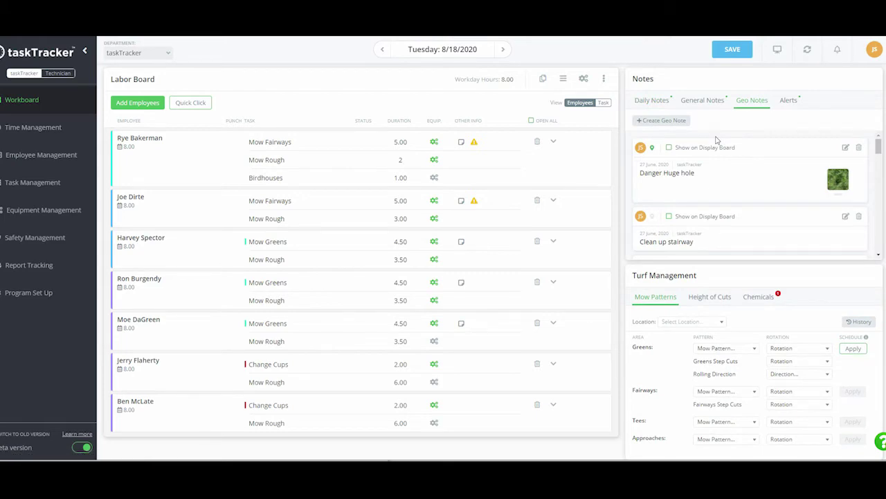
pyautogui.click(709, 185)
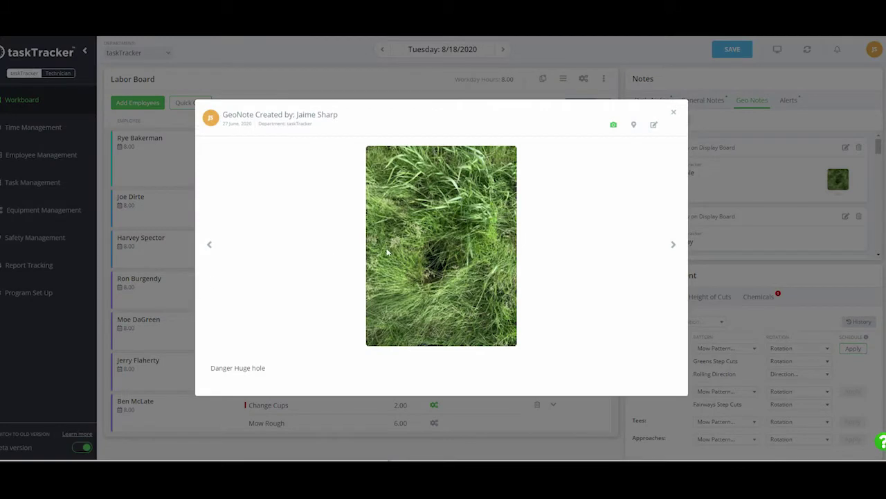
pyautogui.click(672, 247)
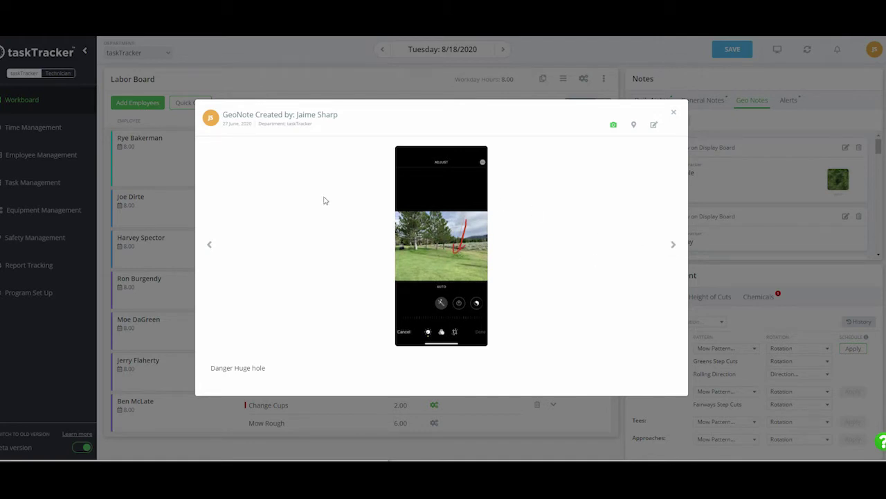
pyautogui.click(633, 125)
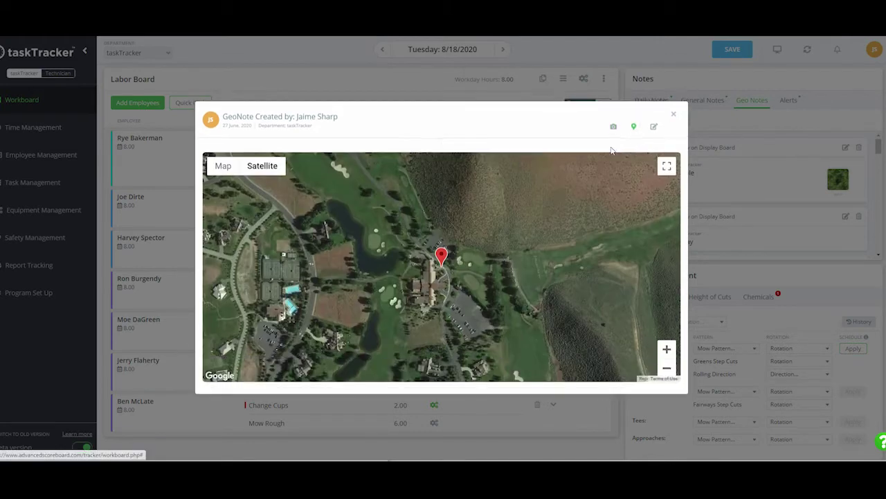
pyautogui.scroll(-1, 392, 248)
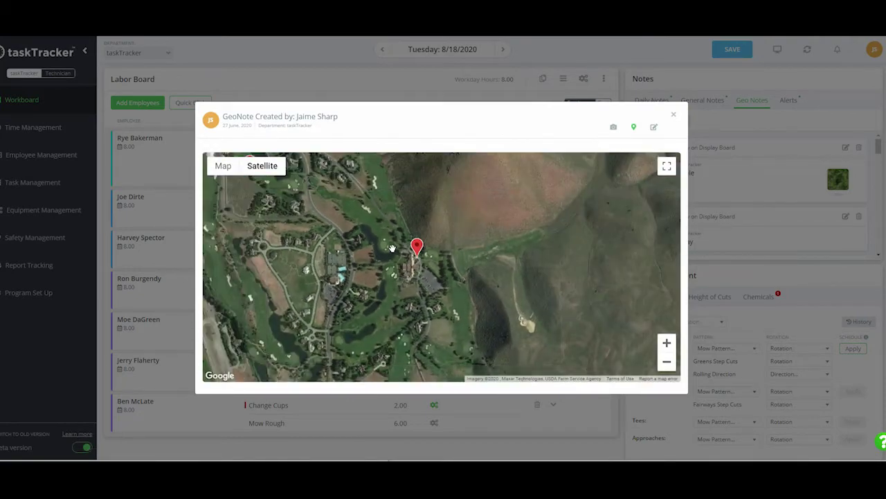
pyautogui.scroll(5, 318, 192)
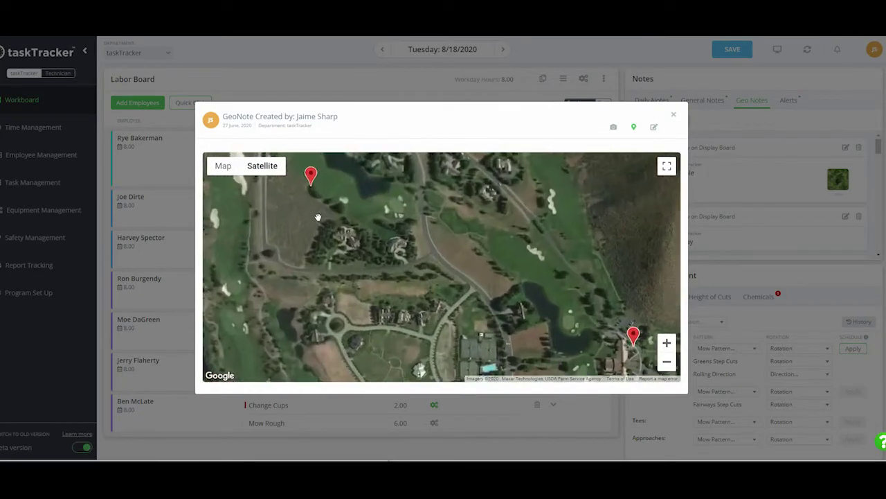
pyautogui.scroll(-1, 317, 197)
pyautogui.scroll(3, 317, 225)
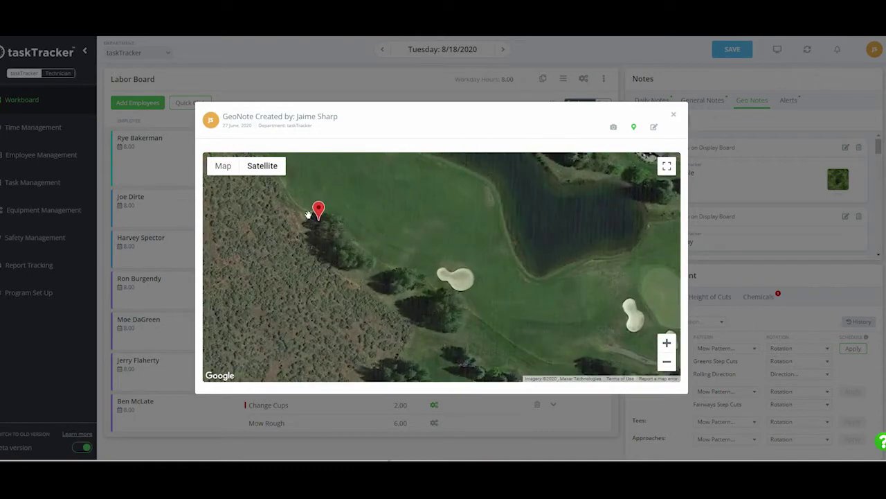
pyautogui.moveTo(316, 230); pyautogui.dragTo(342, 295)
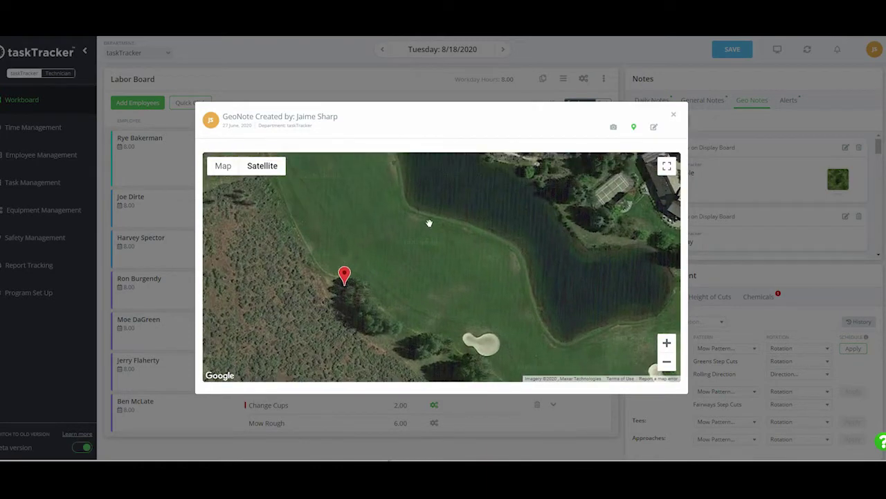
pyautogui.click(673, 114)
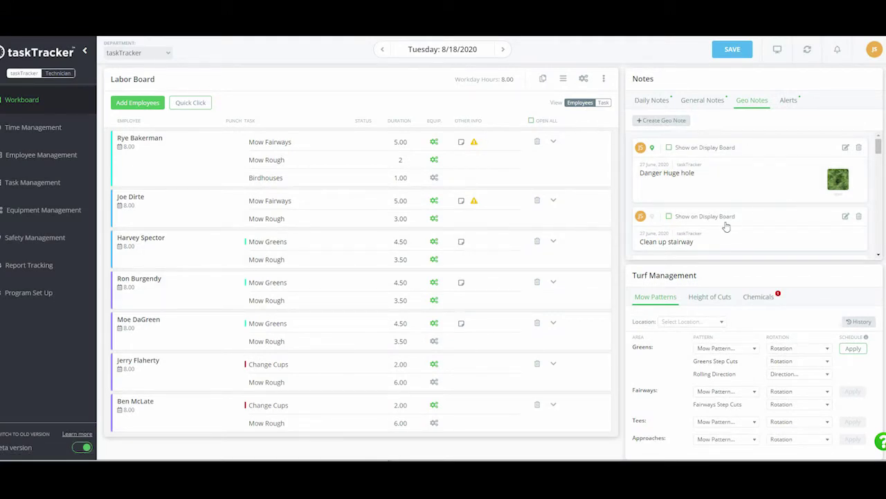
# Delete the "Clean up stairway" geo note and look over the remaining geo notes.
pyautogui.click(860, 217)
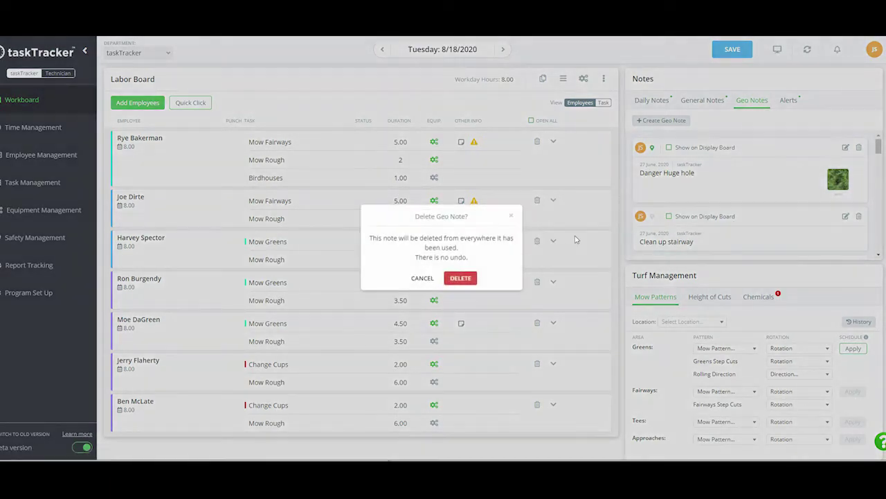
pyautogui.click(448, 279)
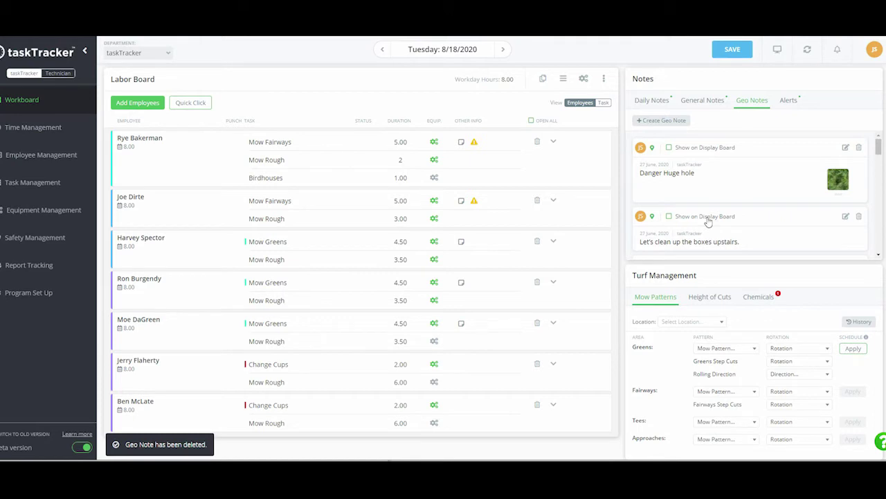
pyautogui.scroll(-2, 706, 219)
pyautogui.scroll(2, 706, 219)
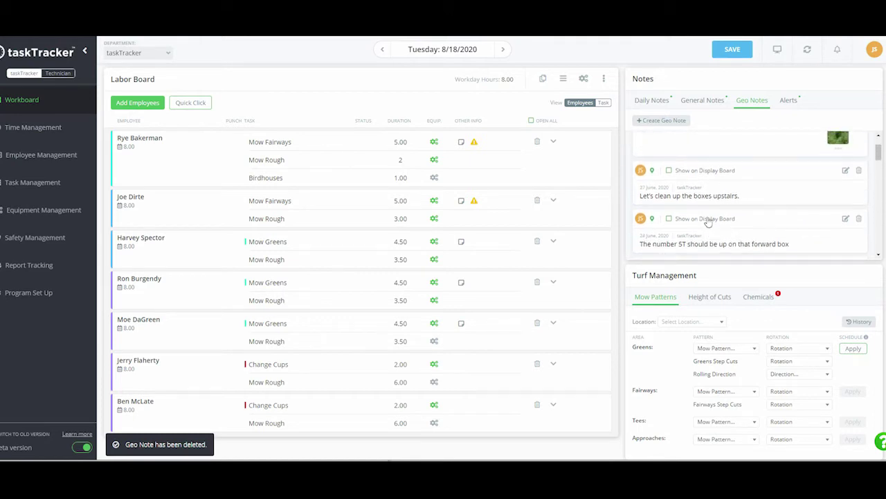
# Replace the alert text with "Alert", save the workboard and check the 8/18/2020 display board.
pyautogui.click(787, 101)
pyautogui.moveTo(683, 130); pyautogui.dragTo(544, 116)
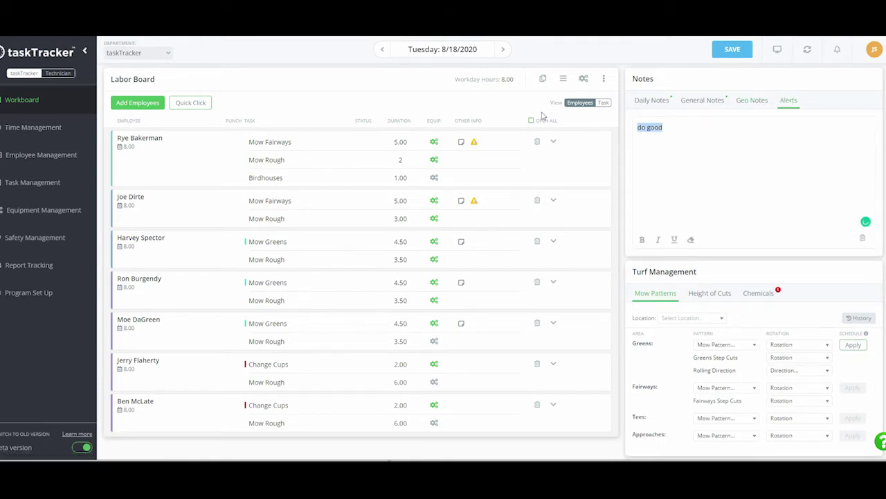
pyautogui.press('BackSpace')
pyautogui.write('Alert')
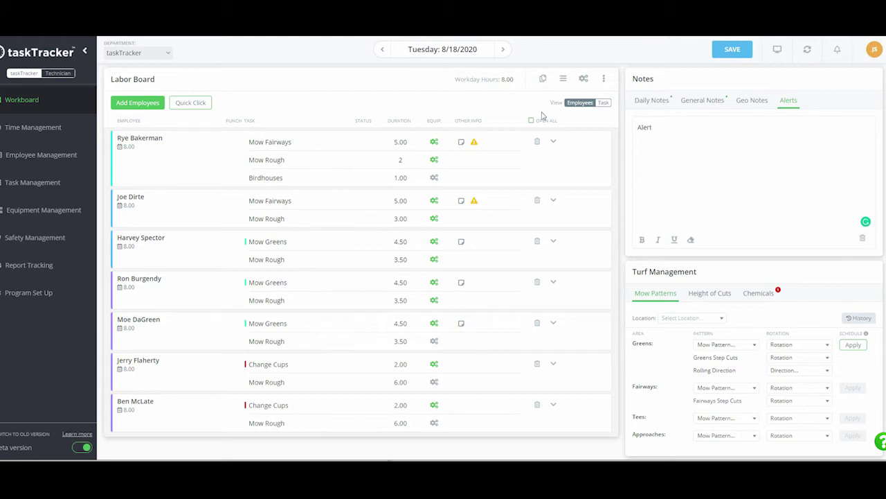
pyautogui.click(732, 49)
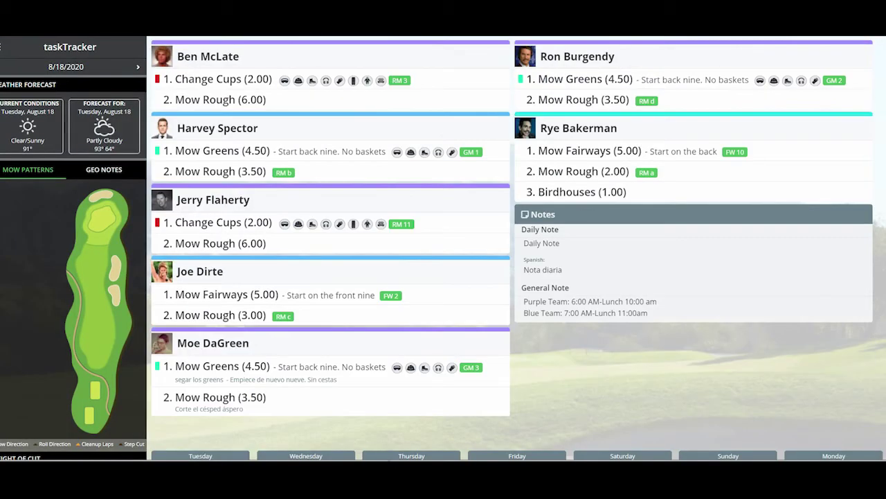
pyautogui.scroll(-3, 821, 297)
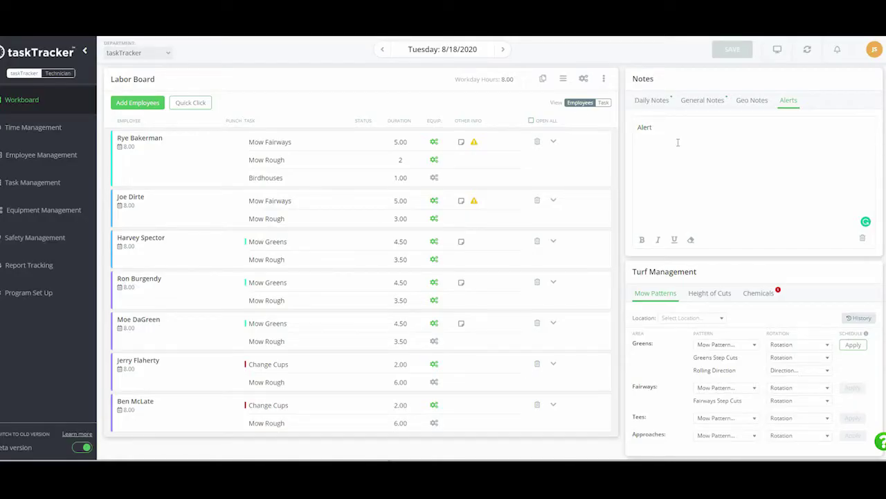
# Clear the alert text and save the workboard.
pyautogui.press('BackSpace')
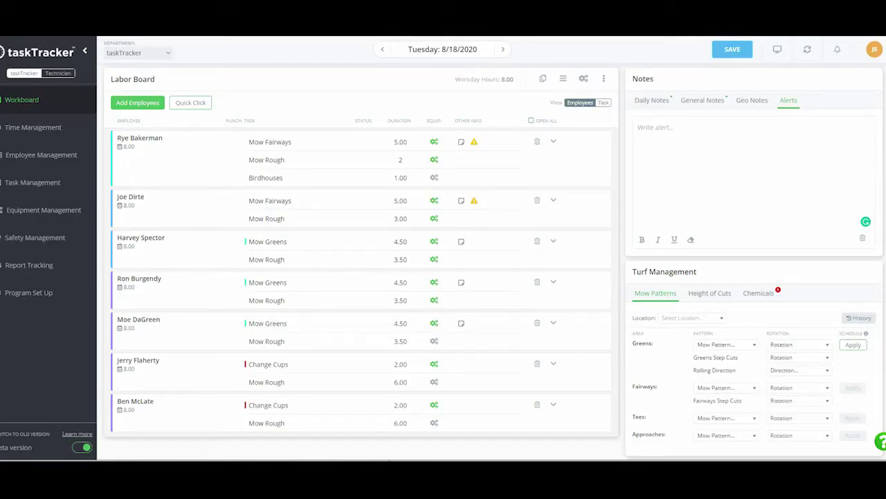
pyautogui.click(733, 52)
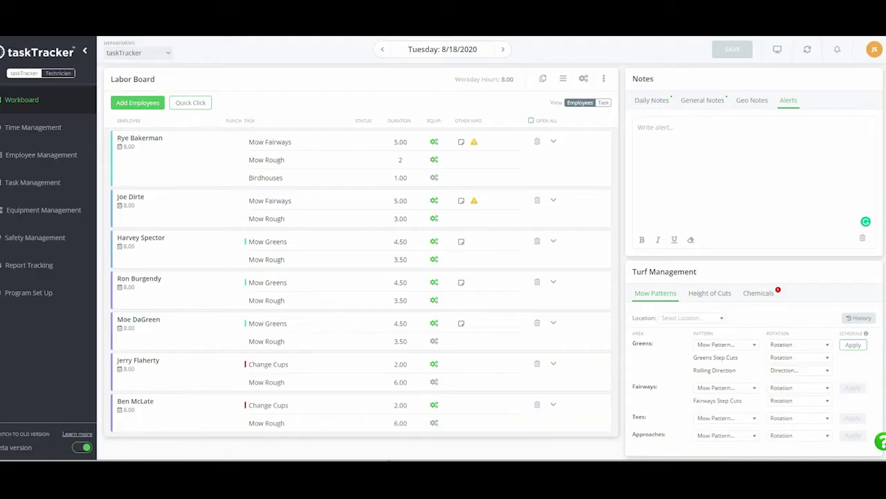
# Set the Greens mow pattern to 8-2 with Clockwise rotation in Turf Management.
pyautogui.scroll(-1, 695, 286)
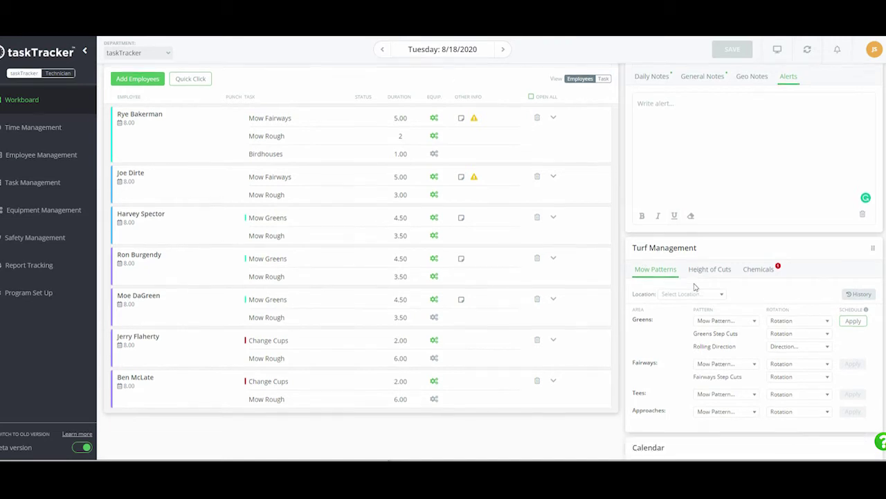
pyautogui.scroll(-2, 696, 286)
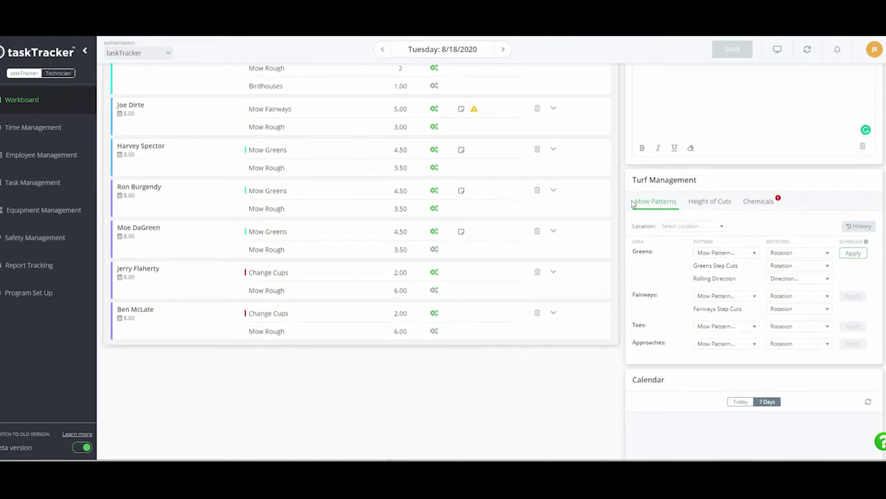
pyautogui.click(729, 255)
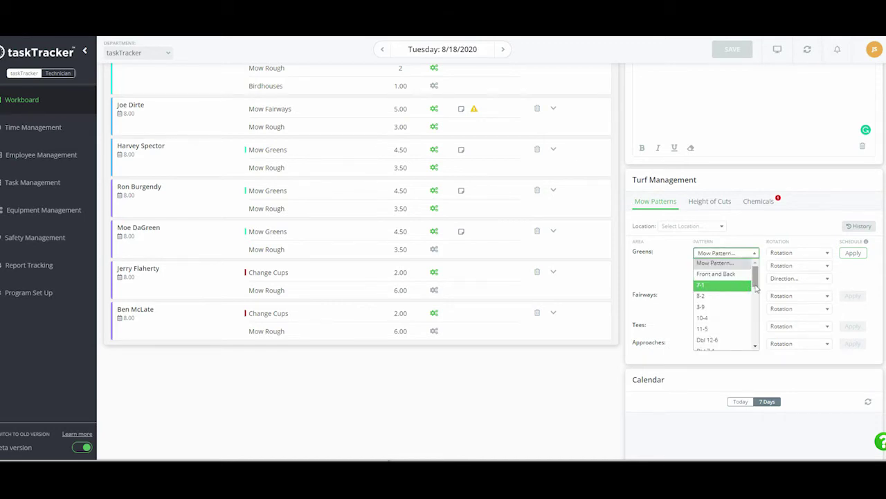
pyautogui.moveTo(757, 286); pyautogui.dragTo(757, 290)
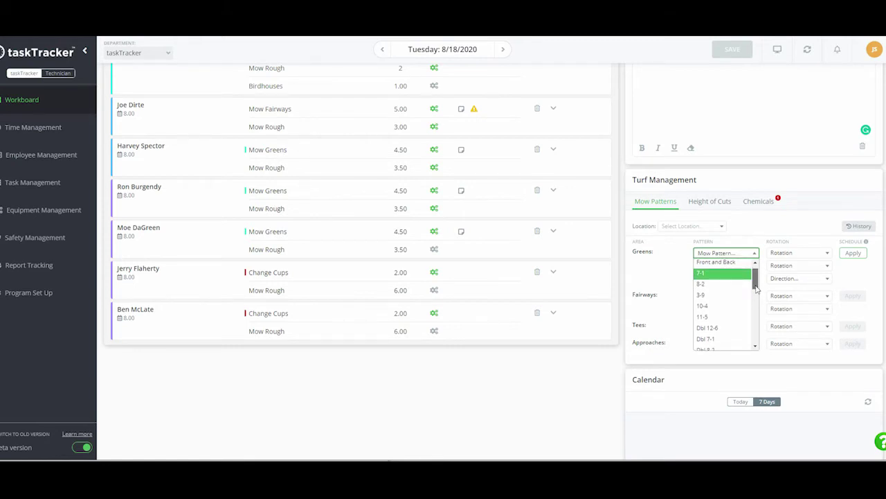
pyautogui.click(724, 284)
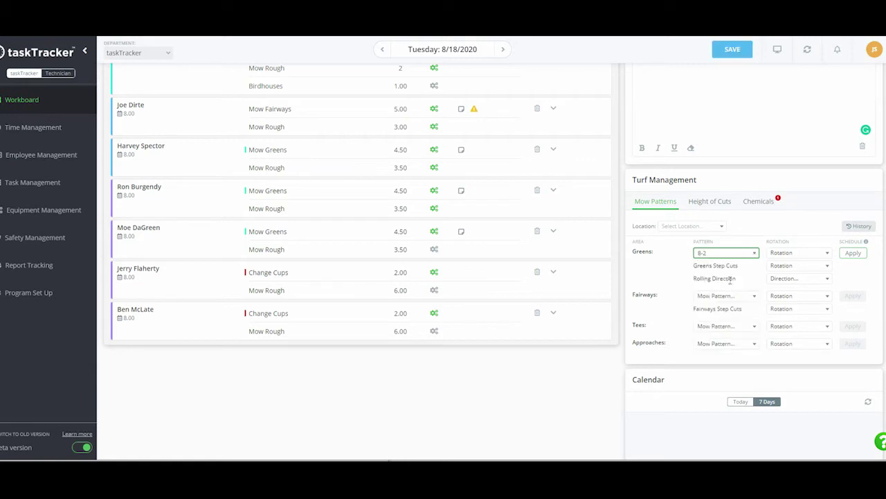
pyautogui.click(785, 255)
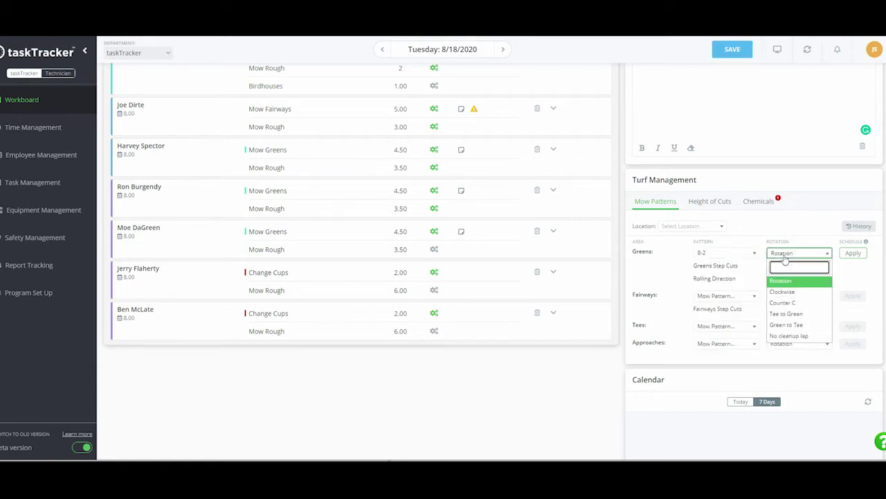
pyautogui.click(790, 293)
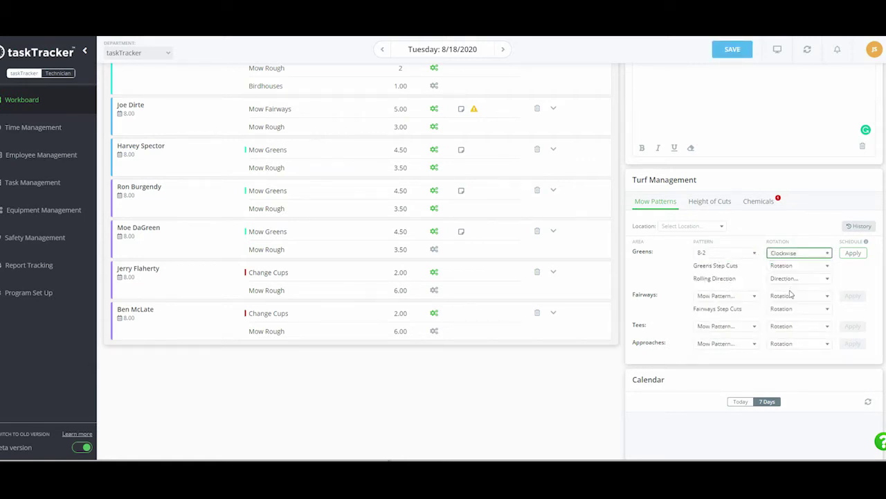
# Set the Greens Step Cuts rotation to Clockwise and the Rolling Direction to 12-6, and save the workboard.
pyautogui.click(805, 267)
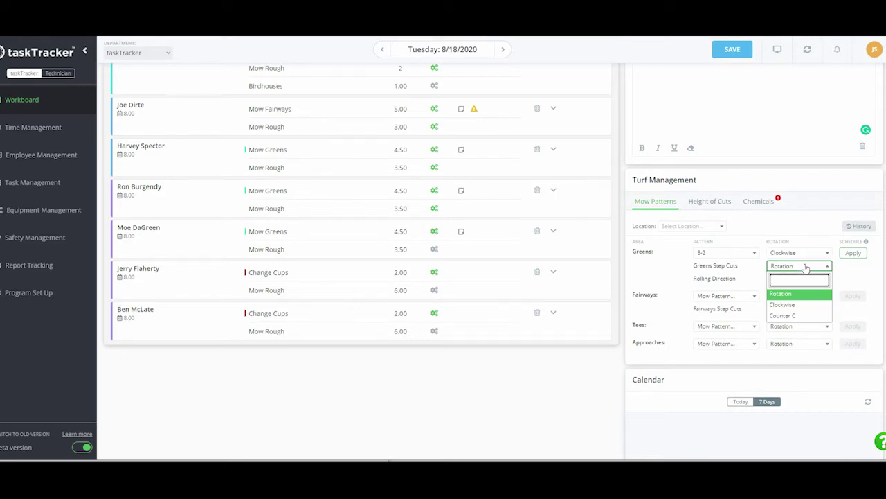
pyautogui.click(801, 304)
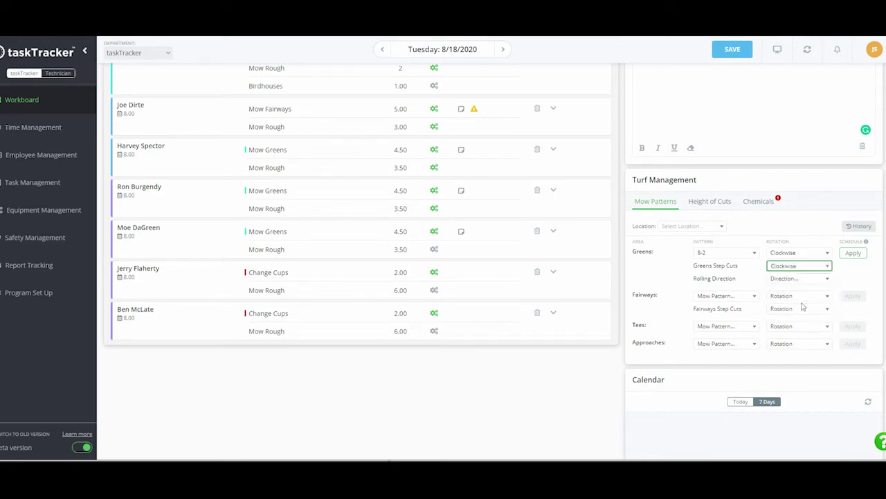
pyautogui.click(820, 284)
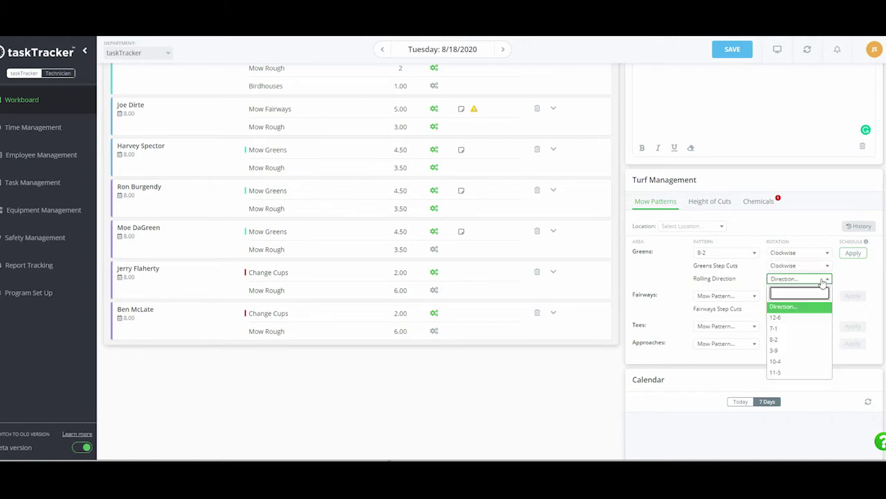
pyautogui.click(811, 318)
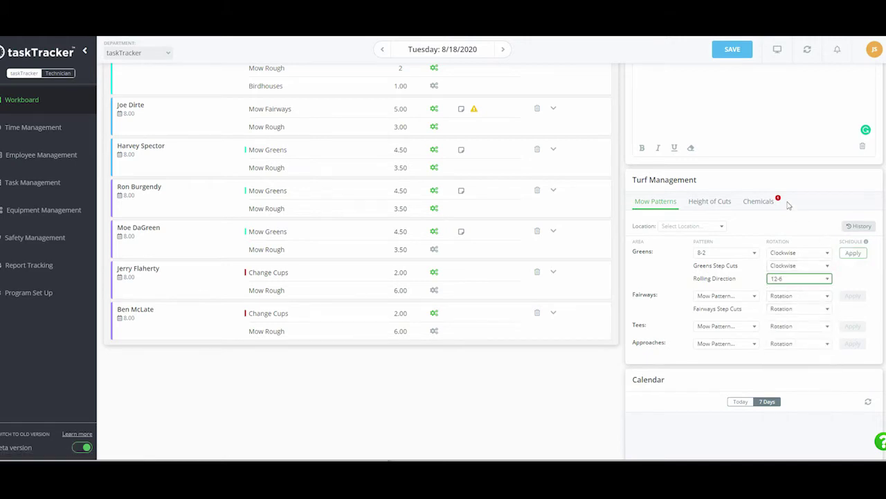
pyautogui.click(737, 50)
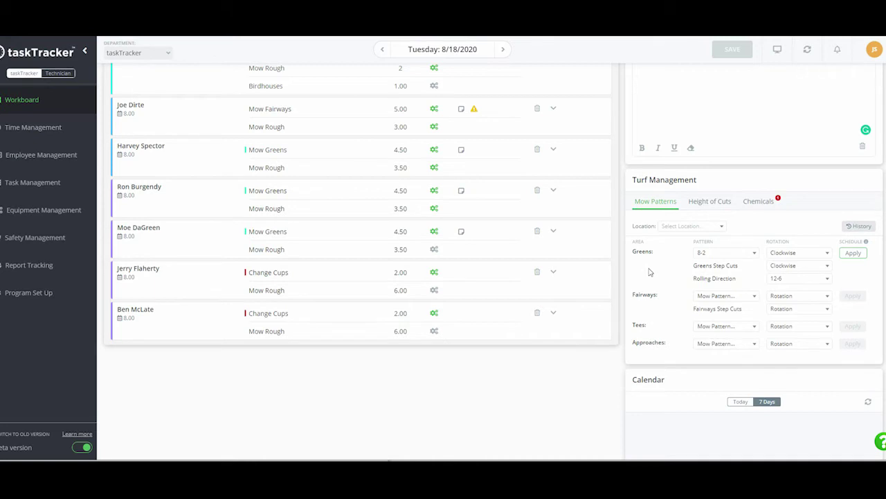
# Apply the Greens mow pattern schedule and review the mow patterns history and the available Greens patterns.
pyautogui.click(856, 253)
pyautogui.click(861, 228)
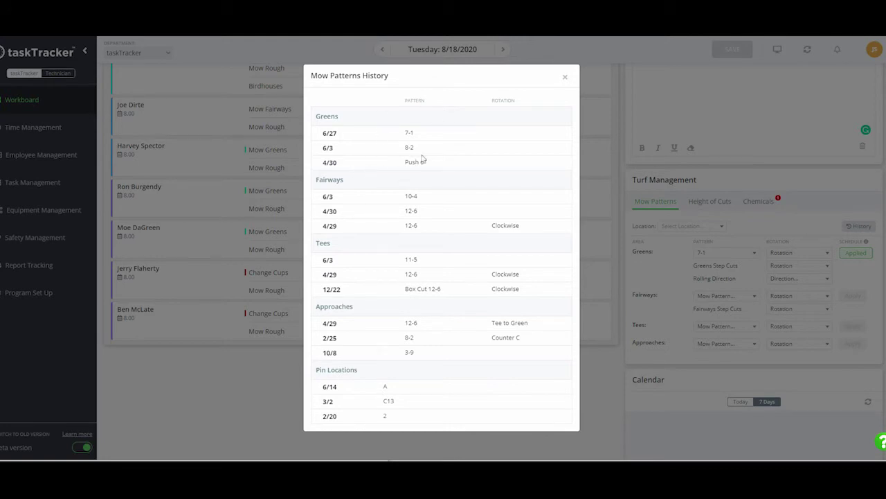
pyautogui.click(564, 77)
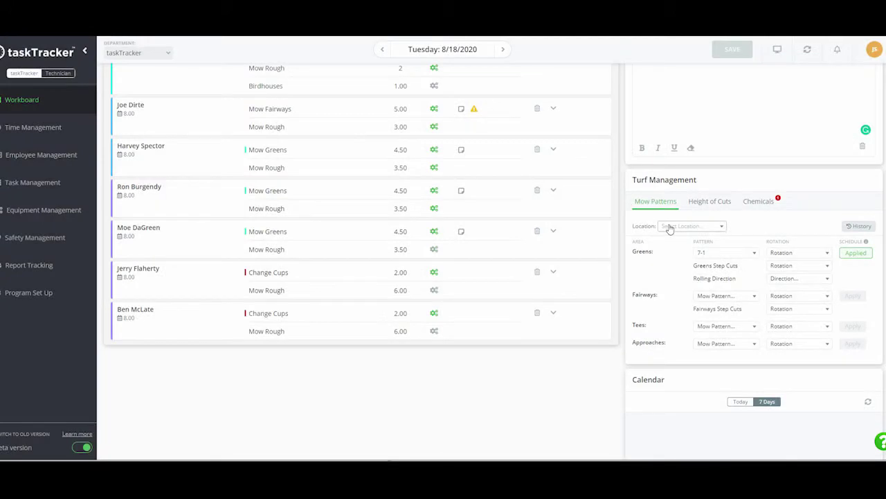
pyautogui.click(713, 255)
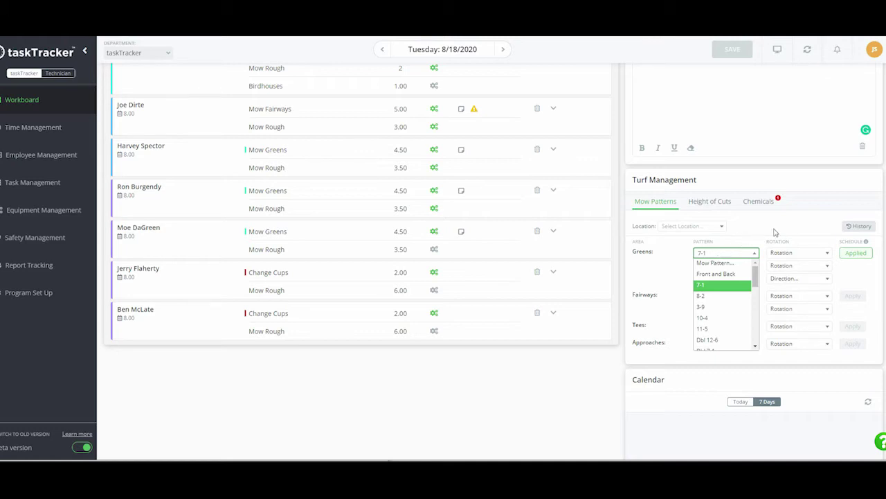
pyautogui.click(801, 234)
# Set the Tees height of cut to 0.200 in and save the workboard.
pyautogui.click(715, 208)
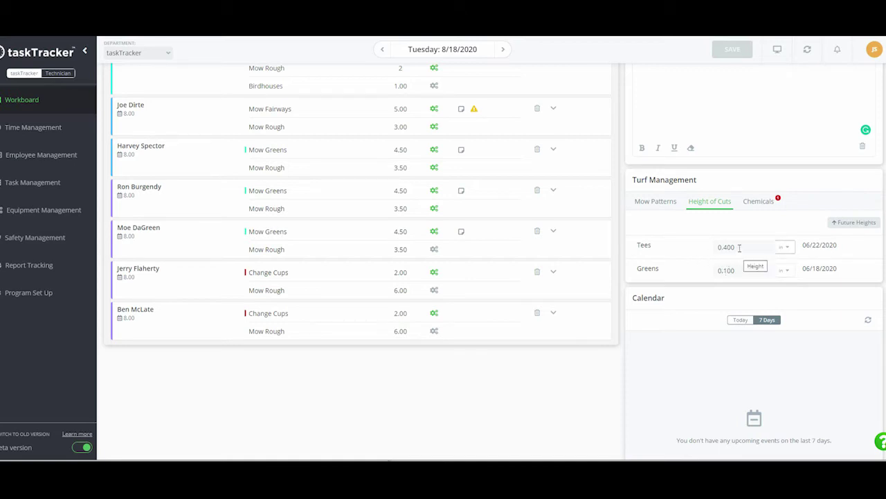
pyautogui.moveTo(740, 247); pyautogui.dragTo(724, 247)
pyautogui.write('2')
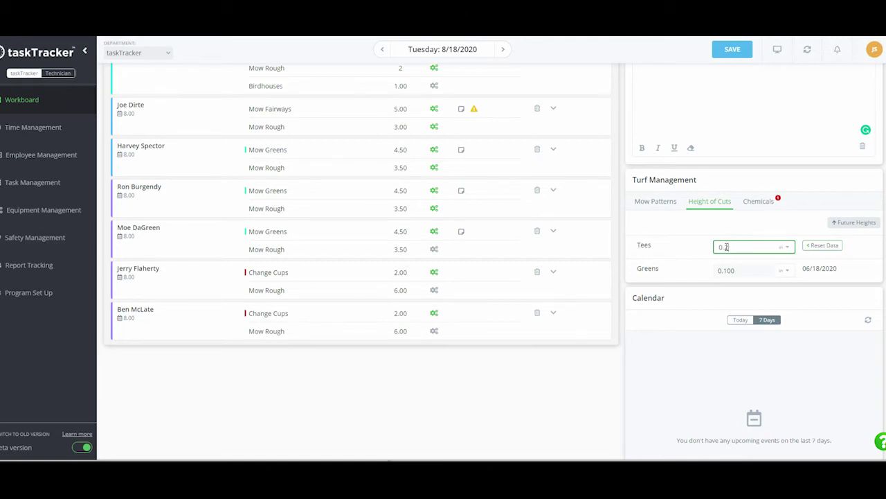
pyautogui.click(732, 50)
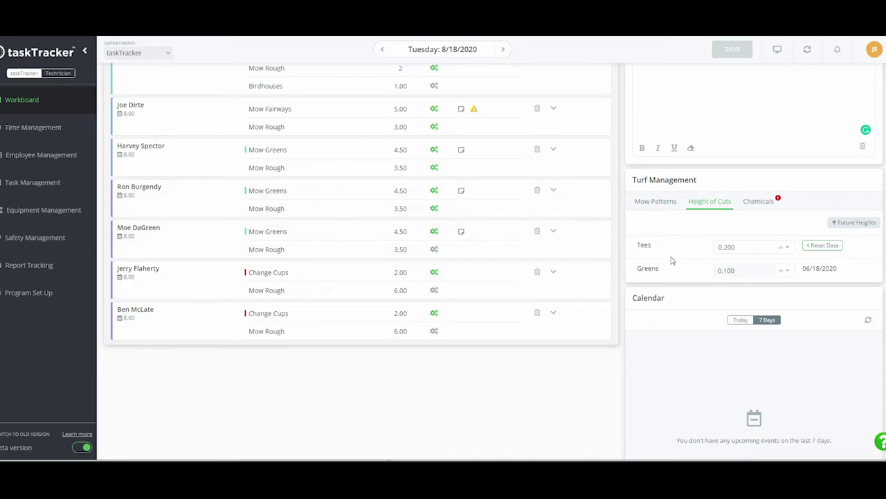
# Review the chemicals information and its printable areas in Turf Management, along with the Calendar and Task Pool sections.
pyautogui.click(754, 205)
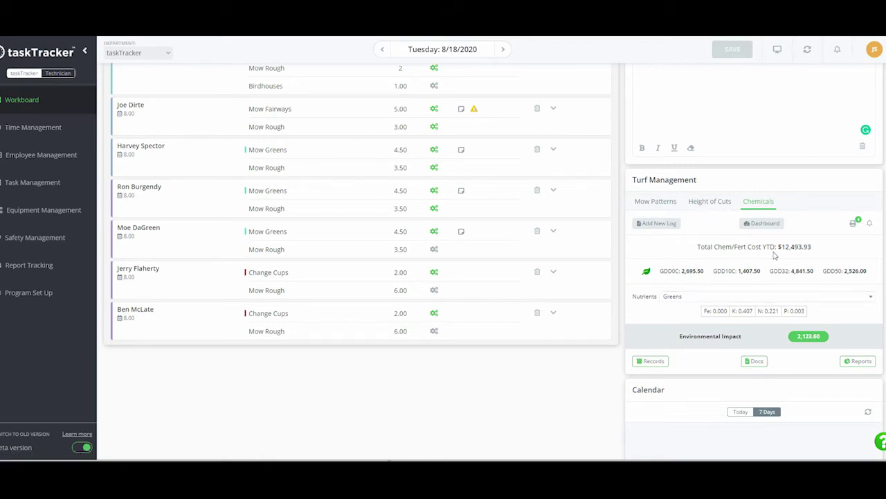
pyautogui.click(852, 224)
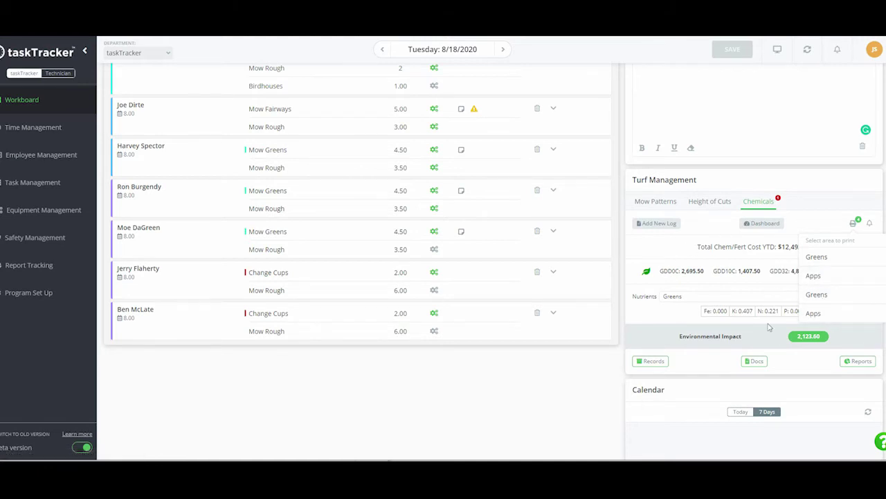
pyautogui.scroll(-1, 750, 316)
pyautogui.scroll(-5, 749, 316)
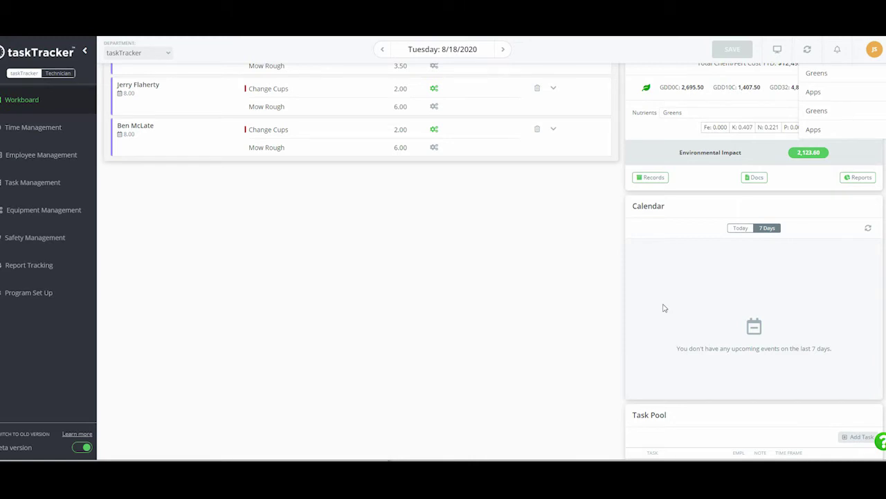
pyautogui.scroll(-3, 664, 307)
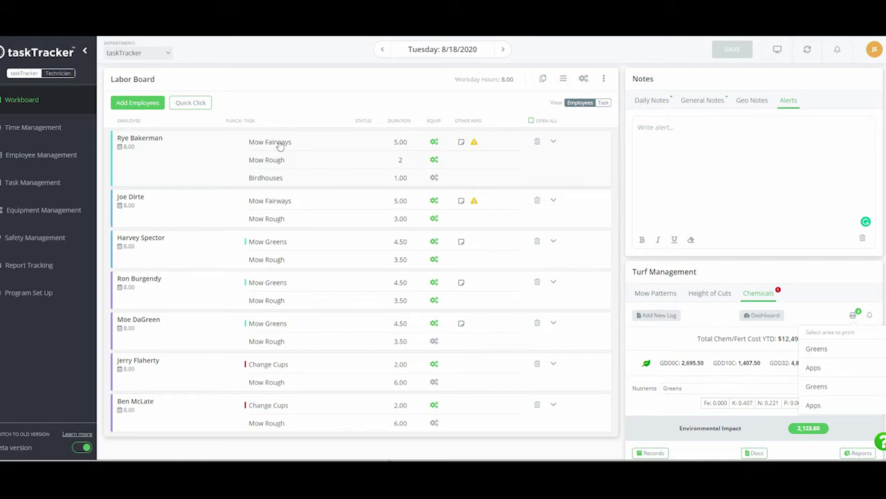
# Look over the Labor Board's quick new-task form and its additional options such as Group Punch, Show Jobs and Split Boards.
pyautogui.click(563, 78)
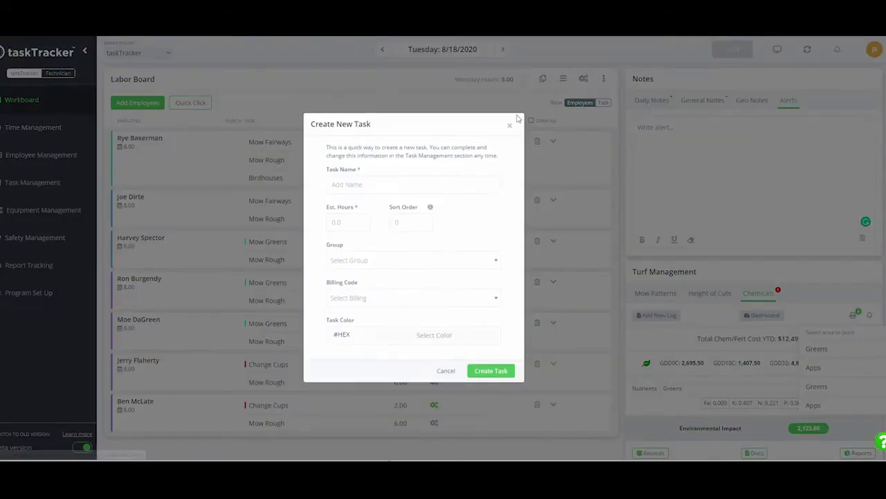
pyautogui.click(508, 126)
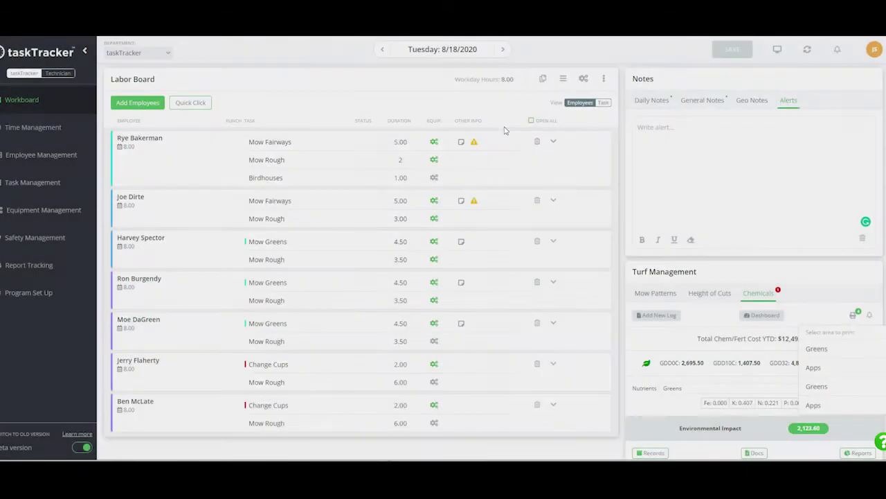
pyautogui.click(601, 78)
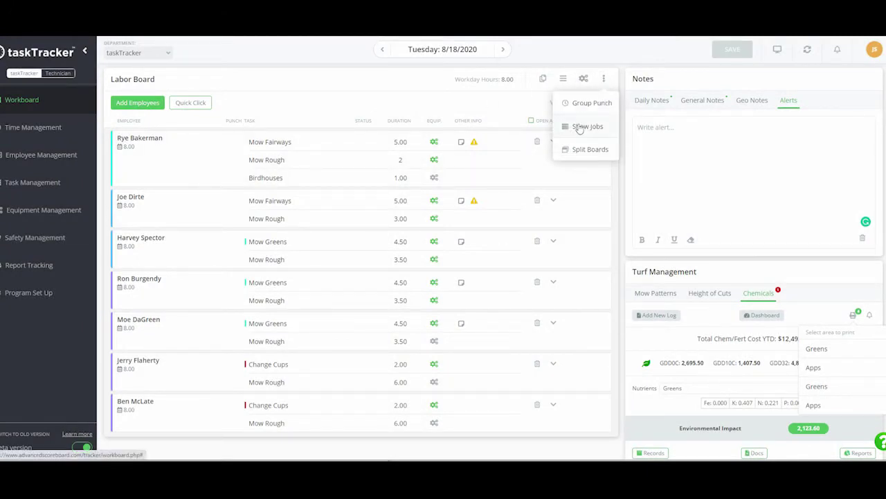
pyautogui.moveTo(476, 144)
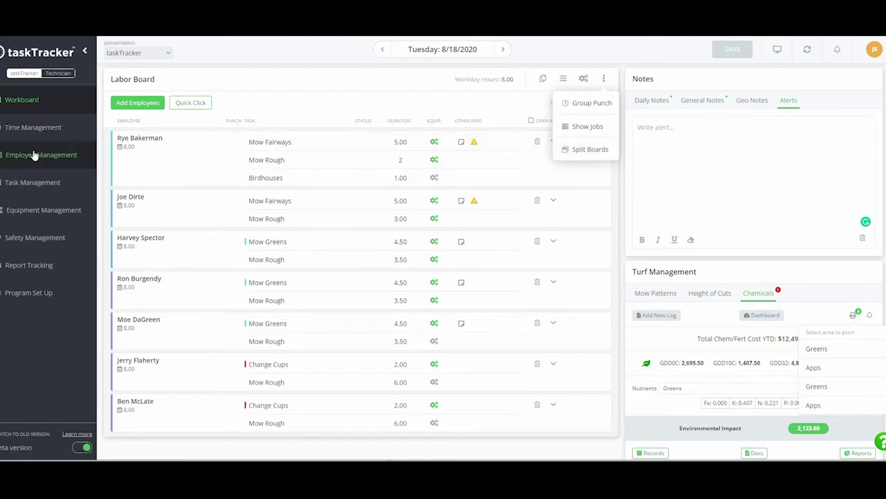
# Open Task Management and examine the new-task form's name, estimated hours, sort order and display options without adding a task.
pyautogui.click(21, 182)
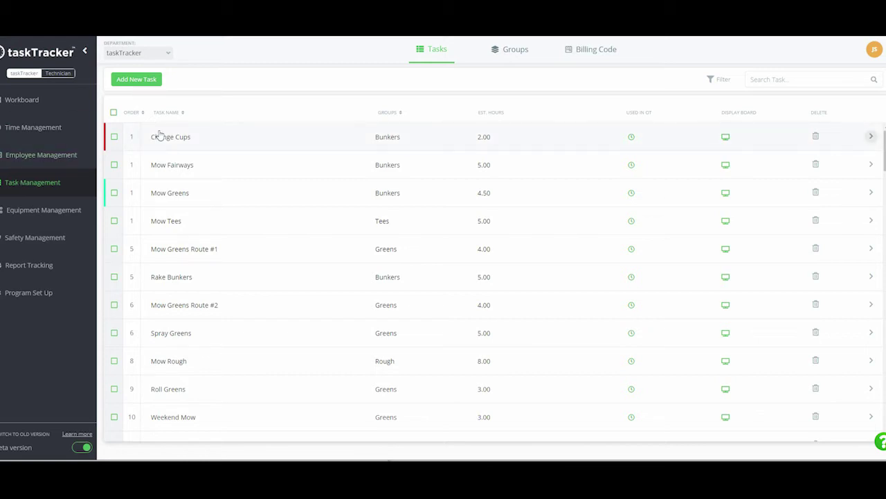
pyautogui.click(144, 81)
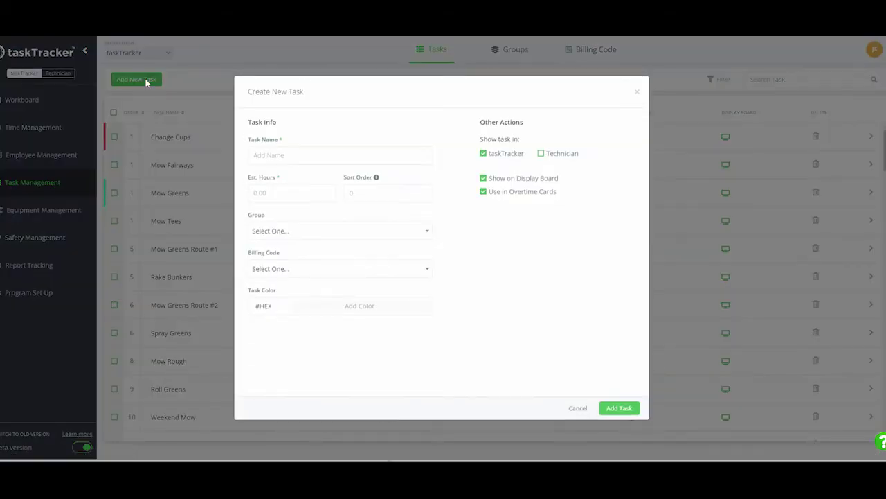
pyautogui.click(316, 155)
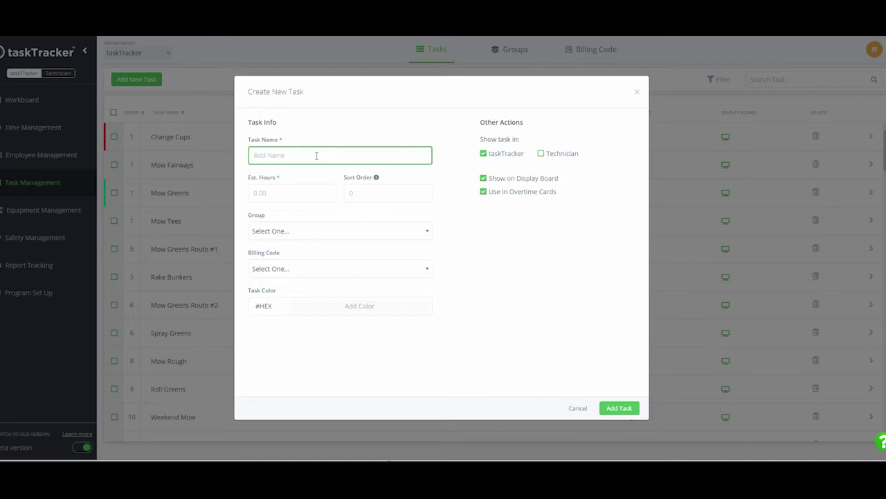
pyautogui.click(302, 196)
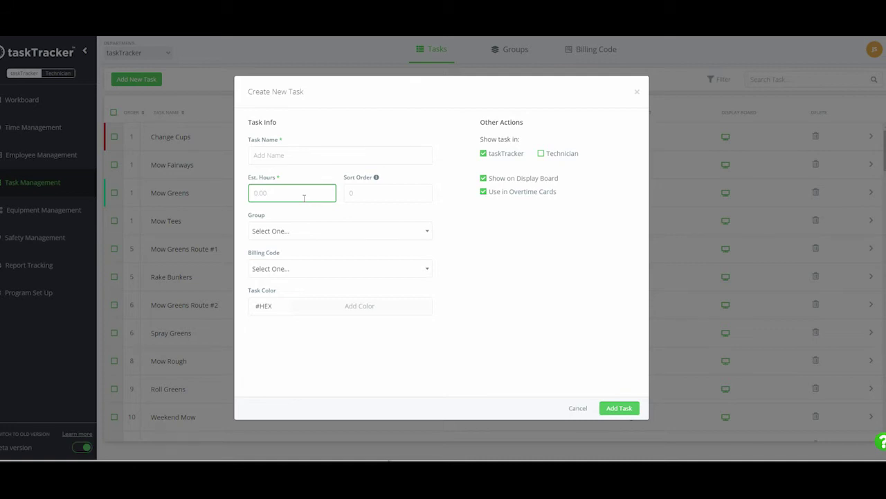
pyautogui.click(374, 196)
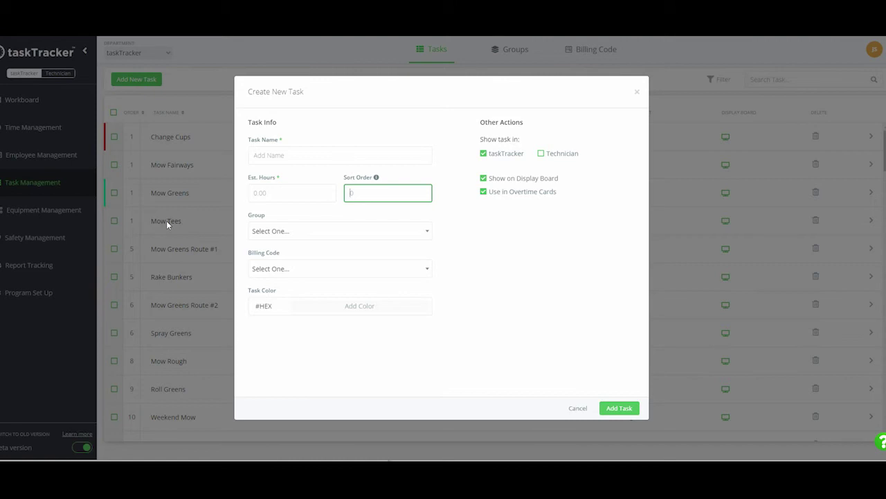
pyautogui.click(462, 229)
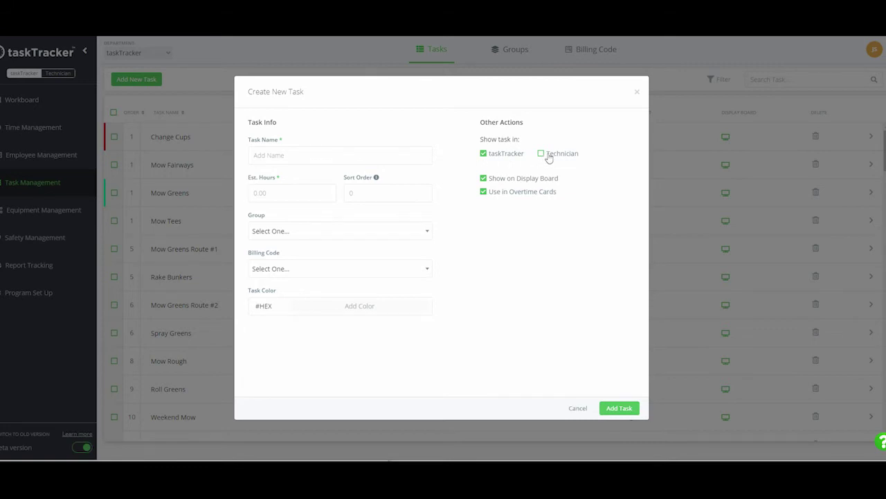
pyautogui.click(637, 92)
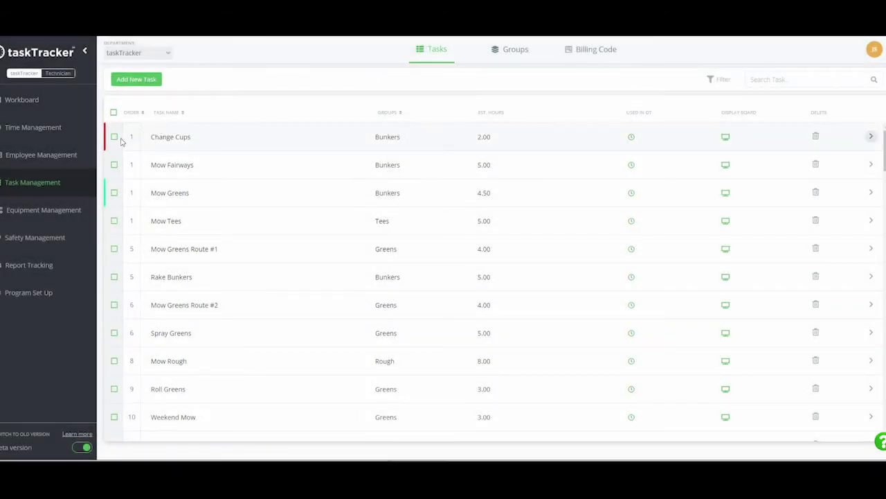
# Set the sort order to 1 for Change Cups, Mow Fairways, Mow Greens, Mow Tees and Mow Greens Route #1.
pyautogui.click(114, 137)
pyautogui.click(115, 164)
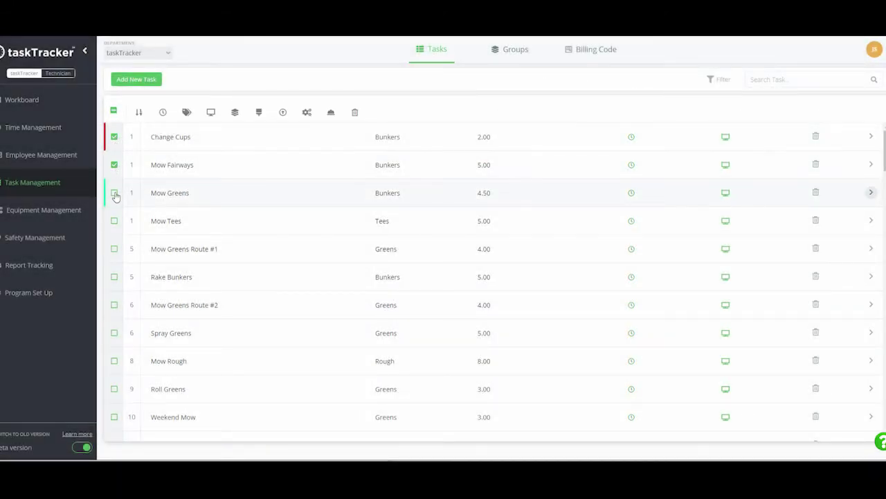
pyautogui.click(114, 193)
pyautogui.click(115, 221)
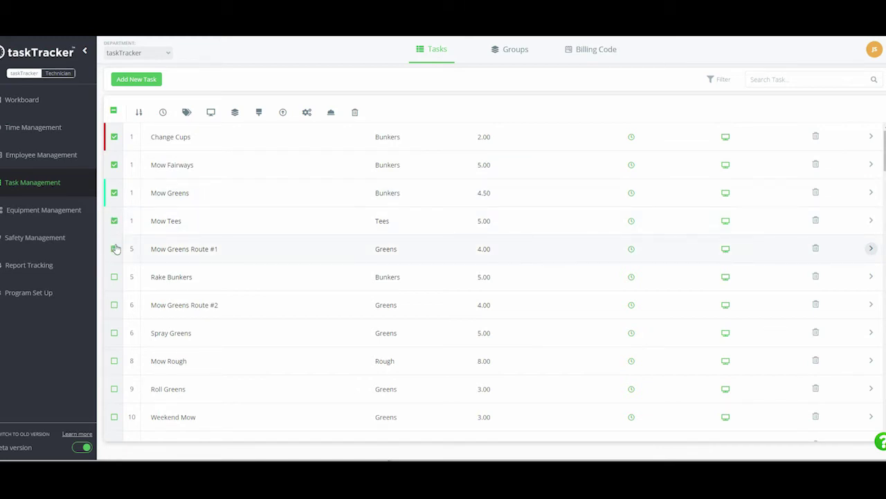
pyautogui.click(114, 248)
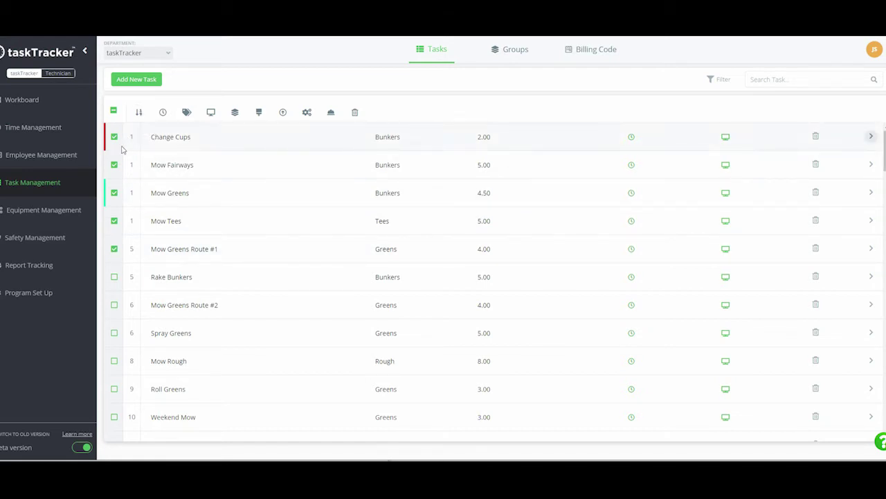
pyautogui.click(139, 112)
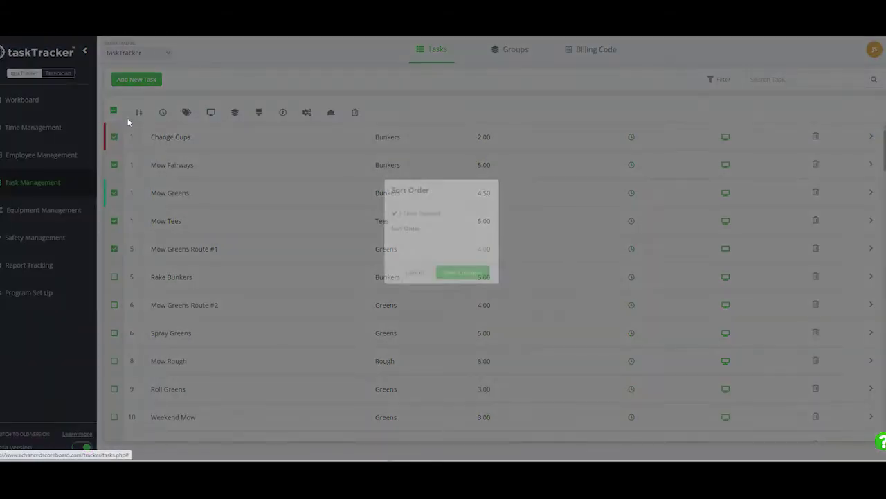
pyautogui.click(415, 260)
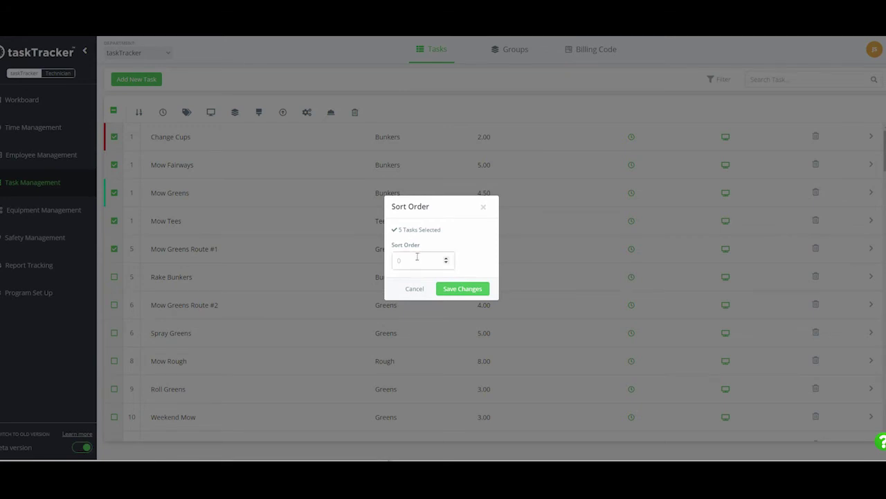
pyautogui.write('1')
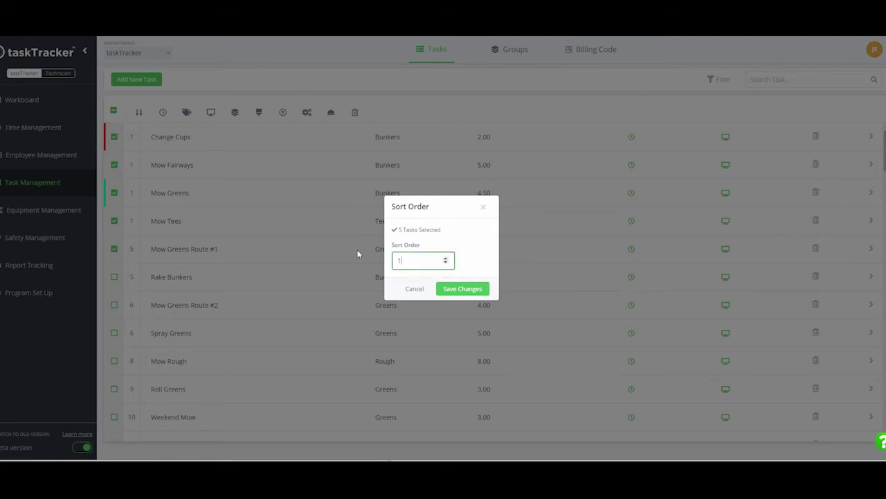
pyautogui.click(472, 288)
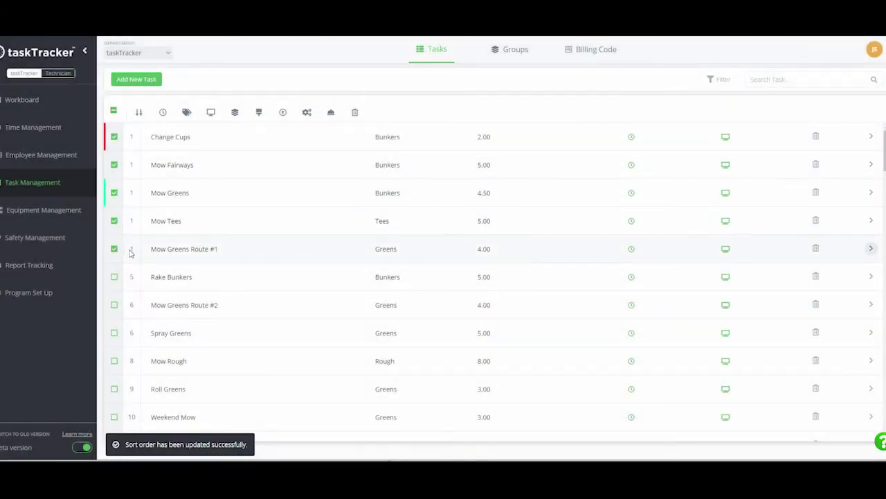
# Inspect the bulk Duration and Task Belongs To options for the five selected tasks without changing them.
pyautogui.click(162, 113)
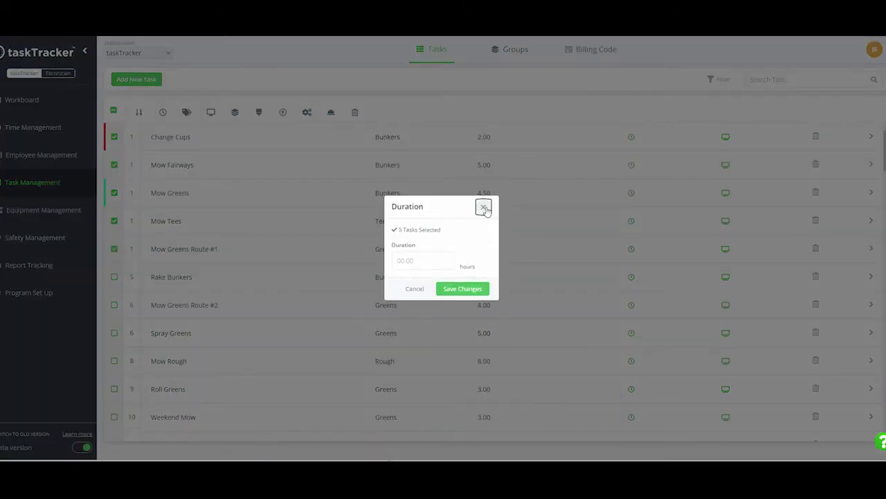
pyautogui.click(483, 207)
pyautogui.click(187, 113)
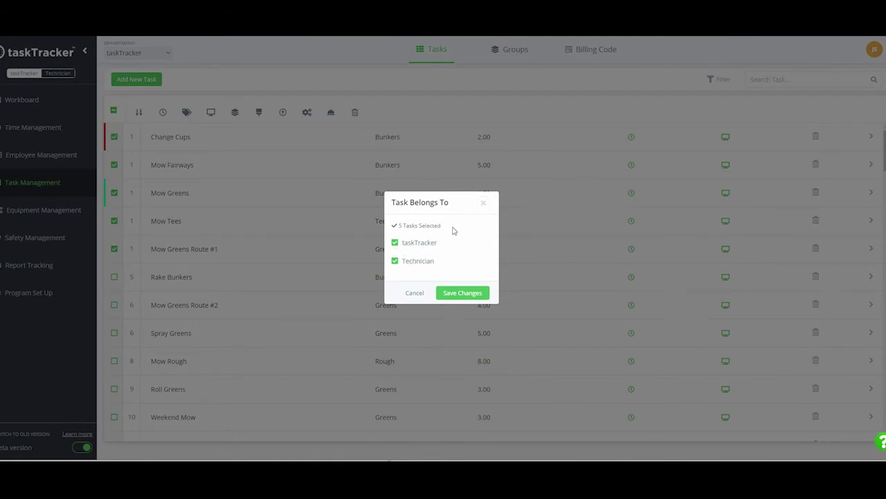
pyautogui.click(483, 202)
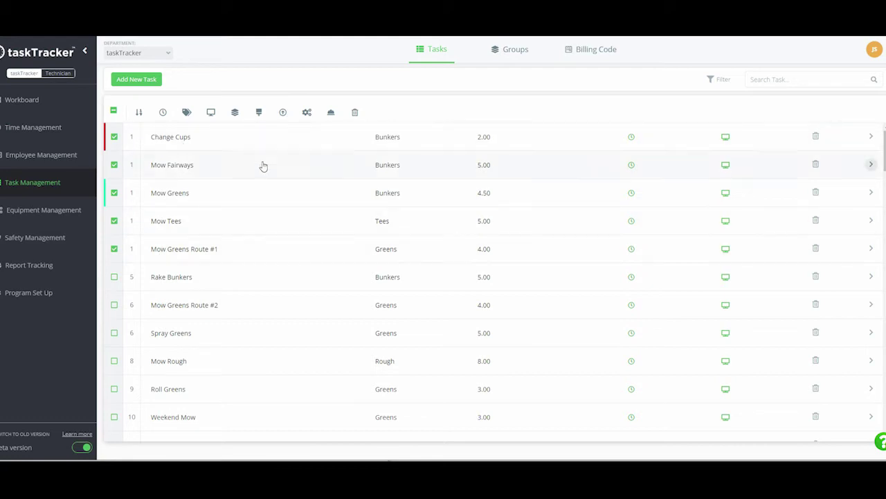
# Open the second employee listed in Employee Management and examine the profile's name, group, wage, overtime card and native language fields.
pyautogui.click(48, 160)
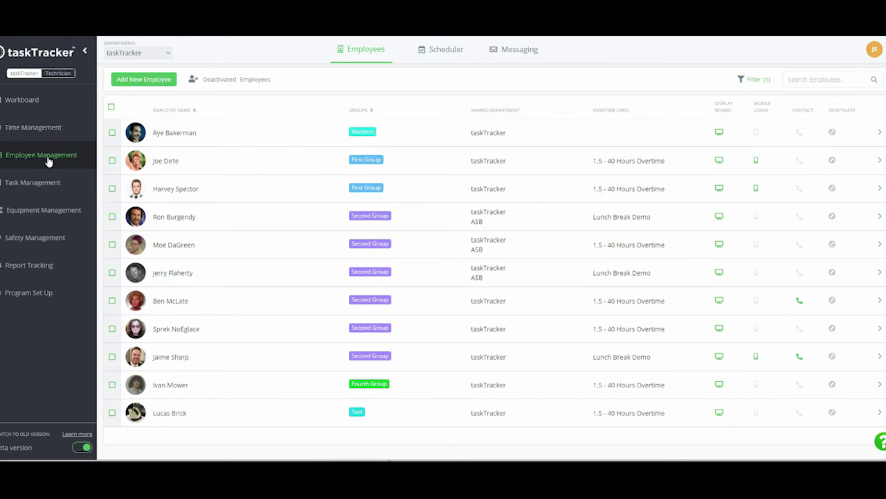
pyautogui.click(173, 161)
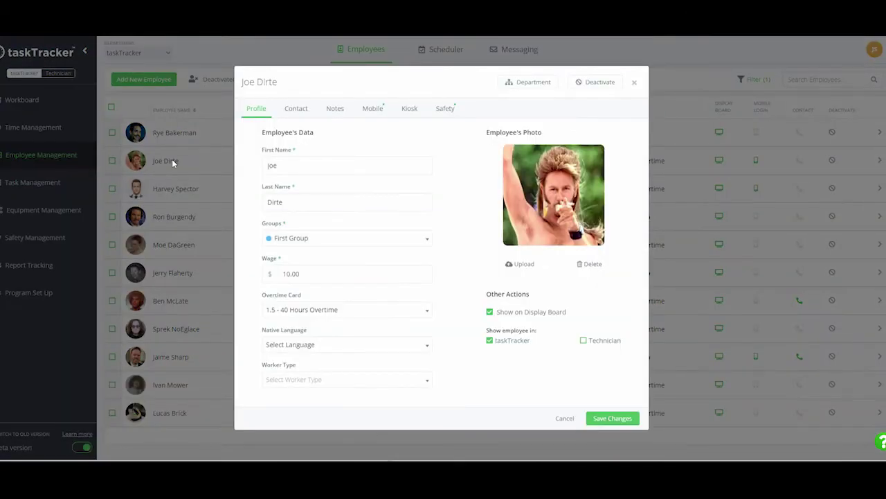
pyautogui.click(287, 164)
pyautogui.click(287, 164)
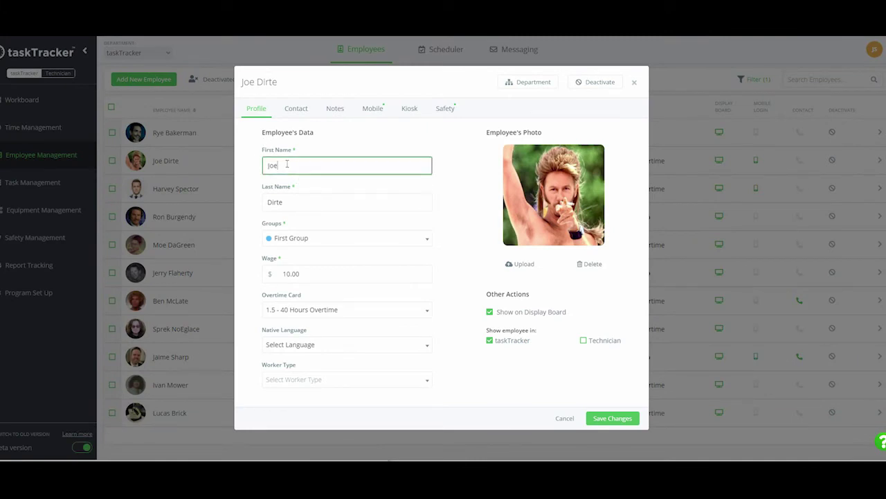
pyautogui.click(289, 201)
pyautogui.click(296, 239)
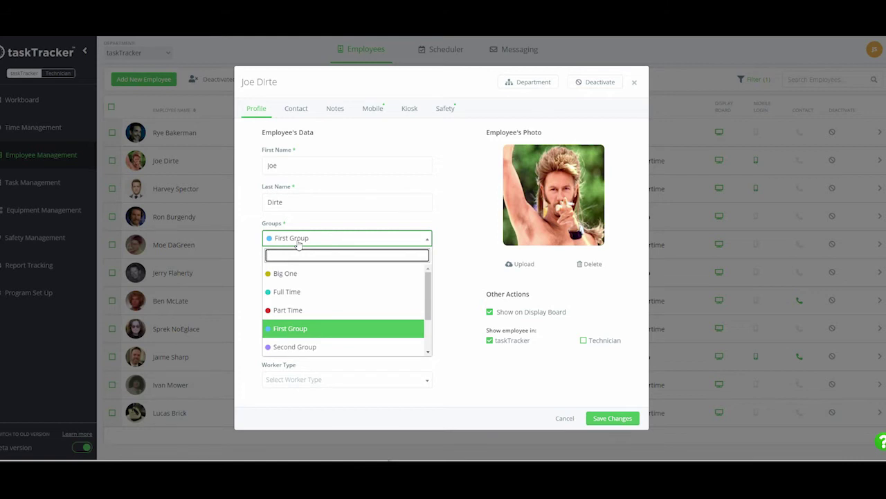
pyautogui.click(465, 214)
pyautogui.click(304, 280)
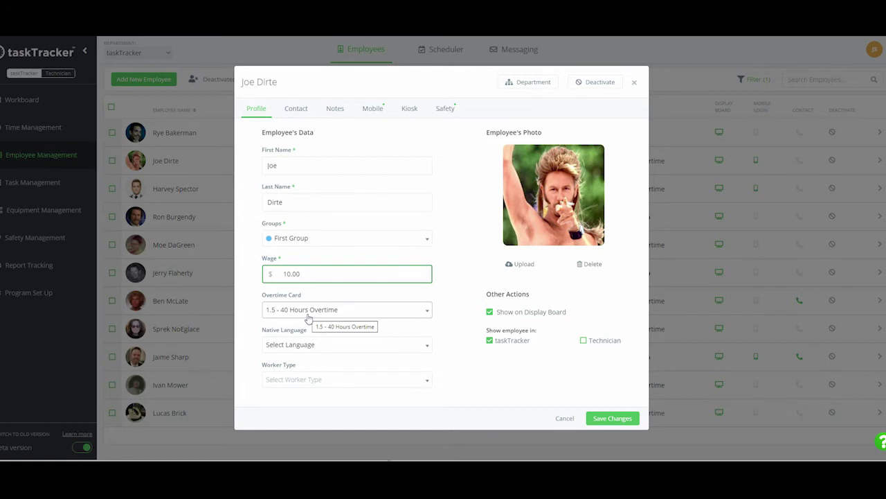
pyautogui.click(342, 350)
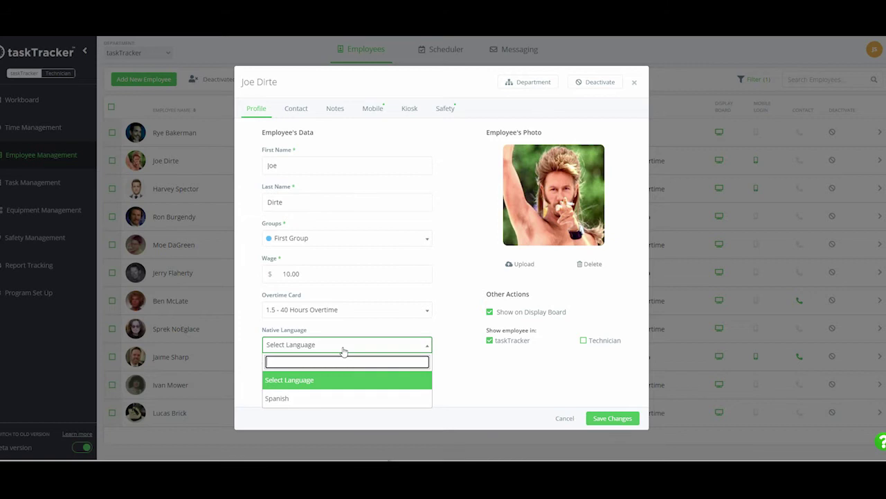
pyautogui.click(498, 388)
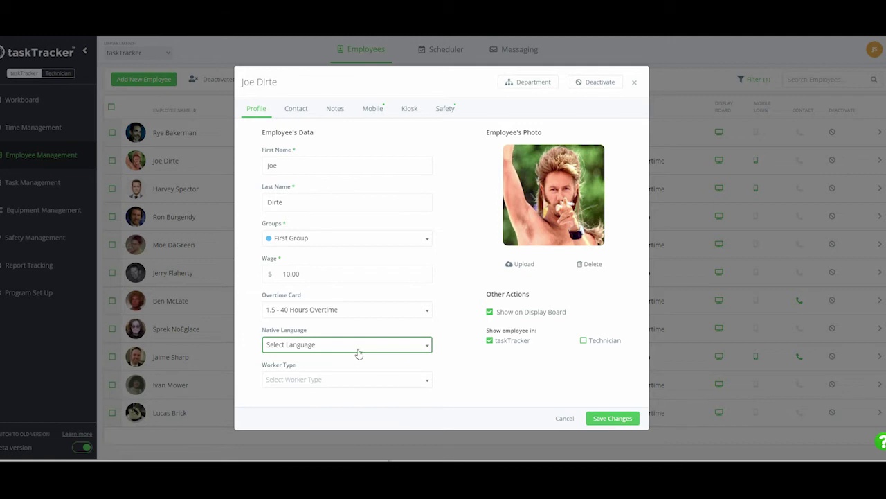
# Review the employee's contact fields, notes, mobile login permissions and kiosk PIN settings without entering anything.
pyautogui.click(307, 113)
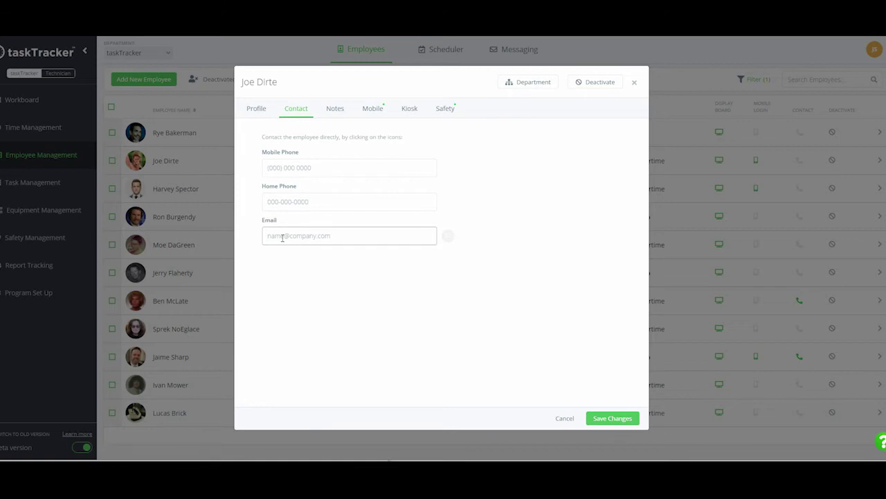
pyautogui.click(336, 111)
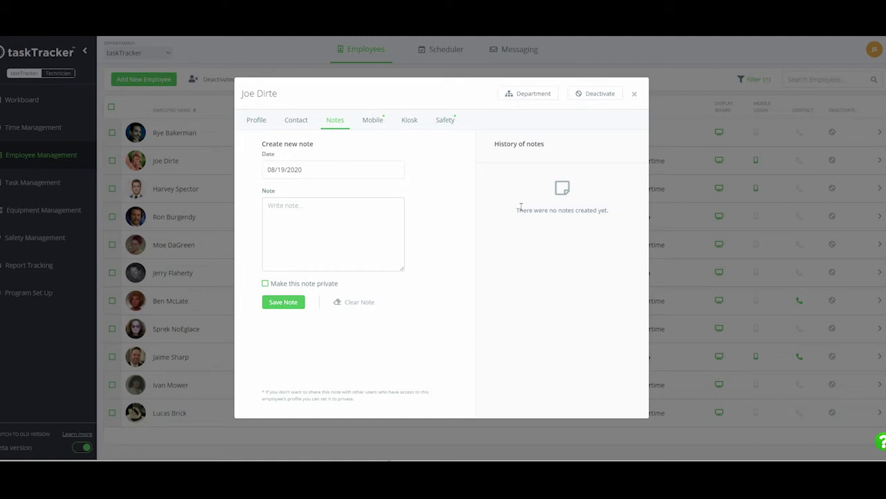
pyautogui.click(370, 119)
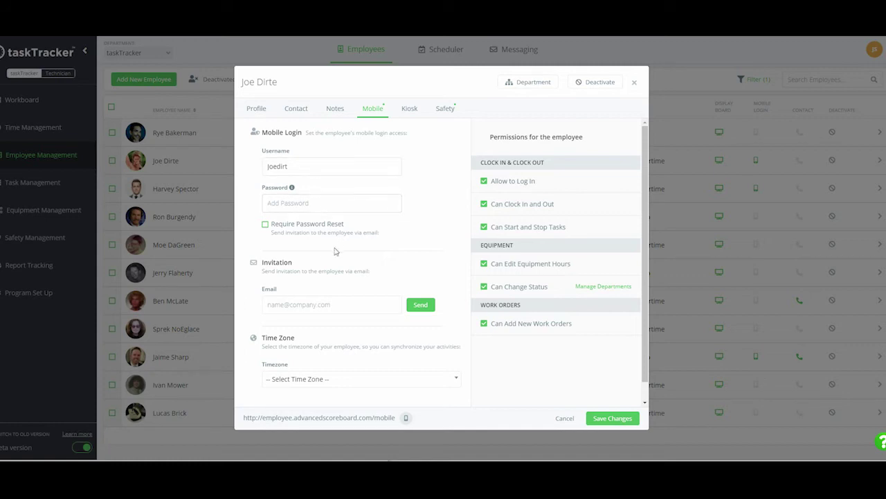
pyautogui.click(406, 114)
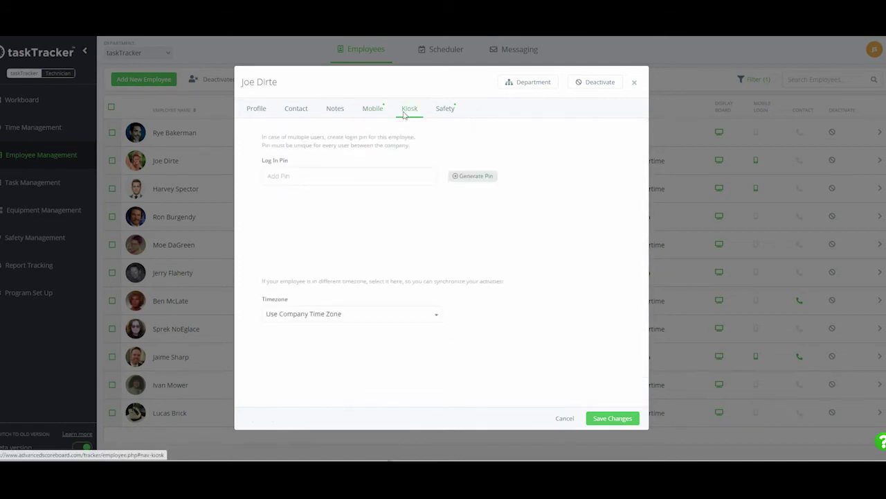
pyautogui.click(296, 174)
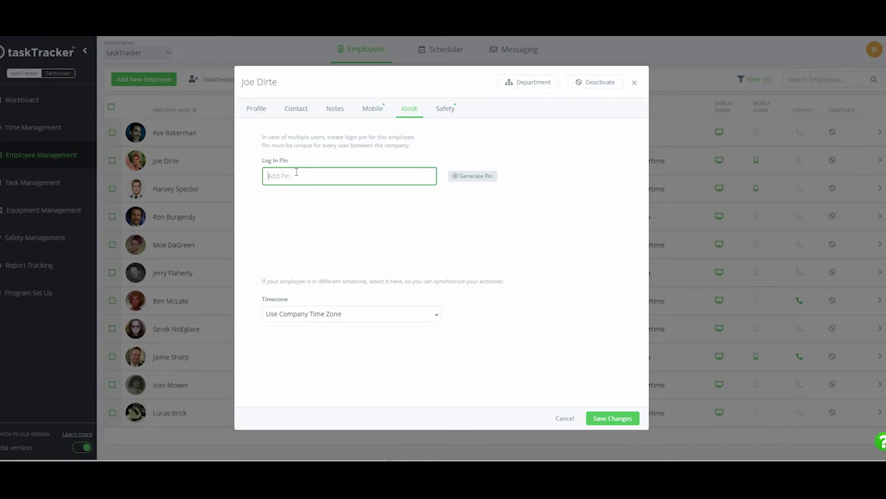
pyautogui.click(379, 113)
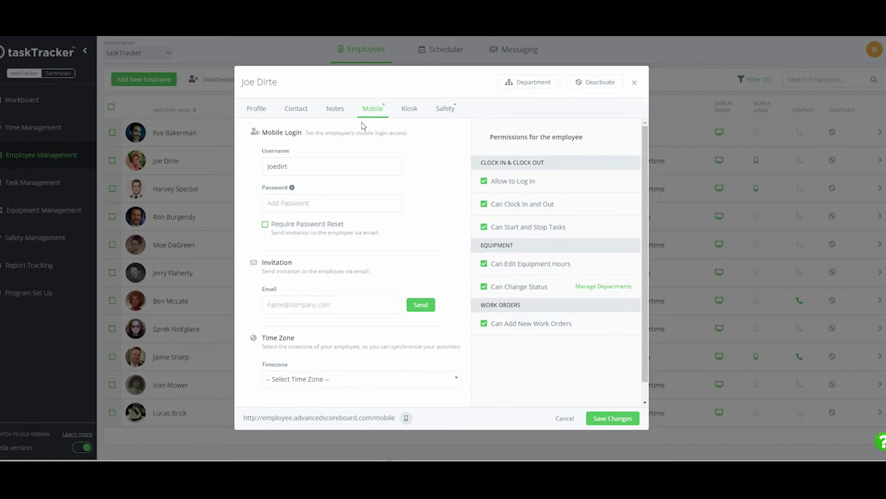
# Look through the employee's safety cards and their expiration dates, and close the employee record.
pyautogui.click(447, 111)
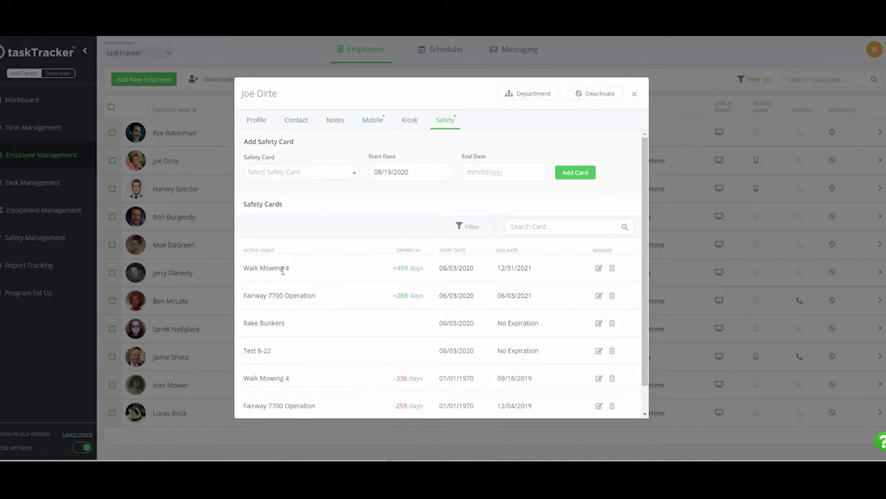
pyautogui.scroll(-1, 305, 264)
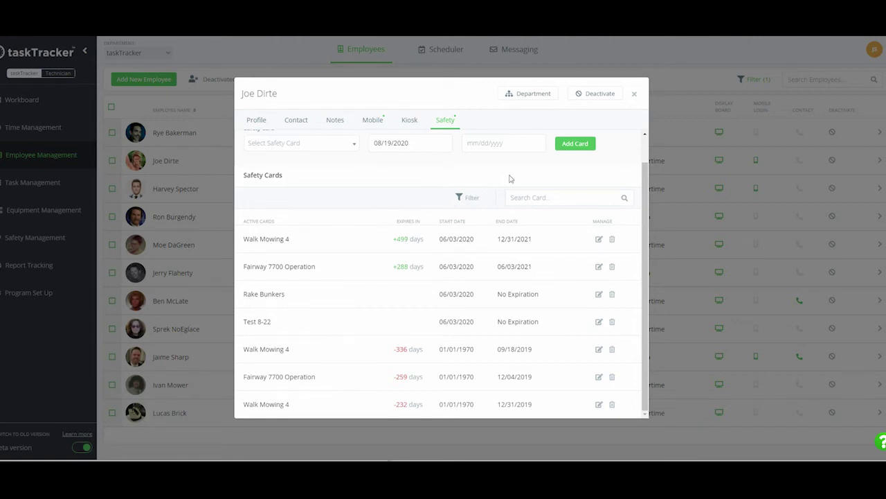
pyautogui.click(636, 95)
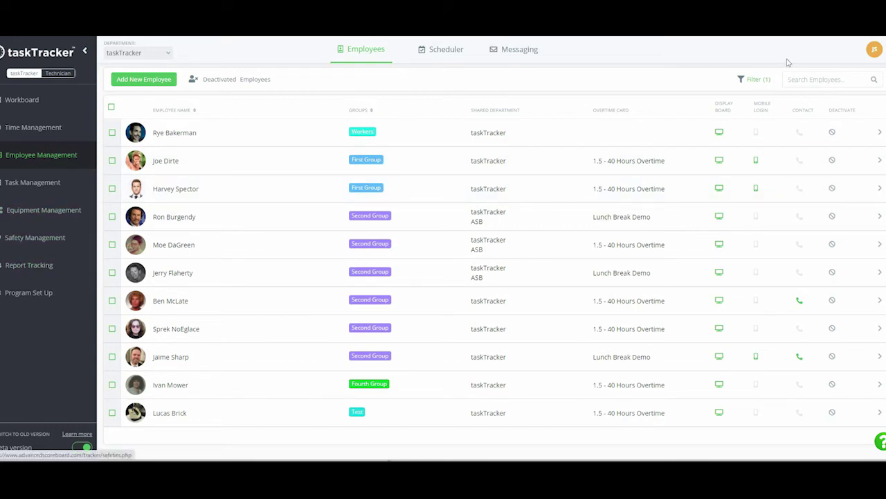
# Switch the active company from ASB to The Valley Club.
pyautogui.click(874, 50)
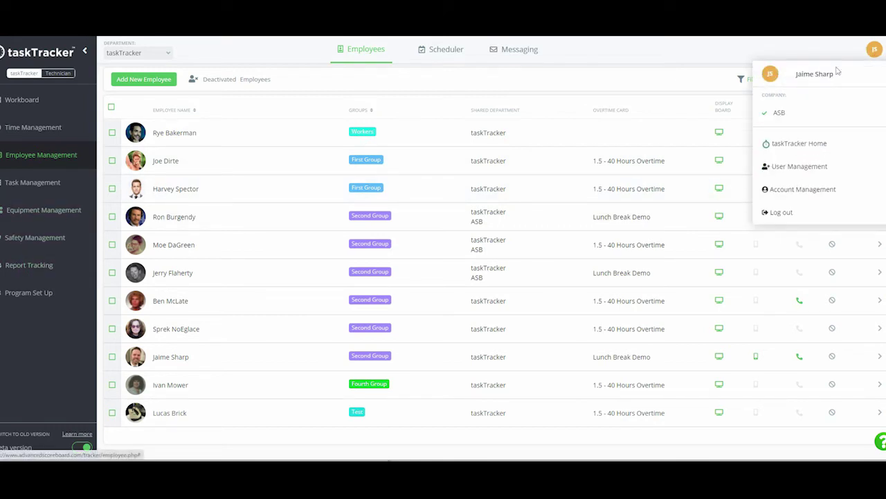
pyautogui.click(782, 115)
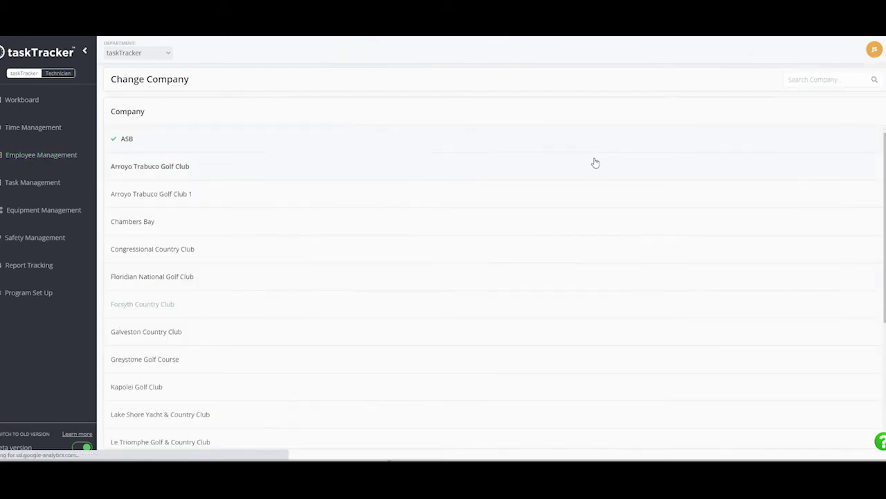
pyautogui.scroll(-2, 205, 325)
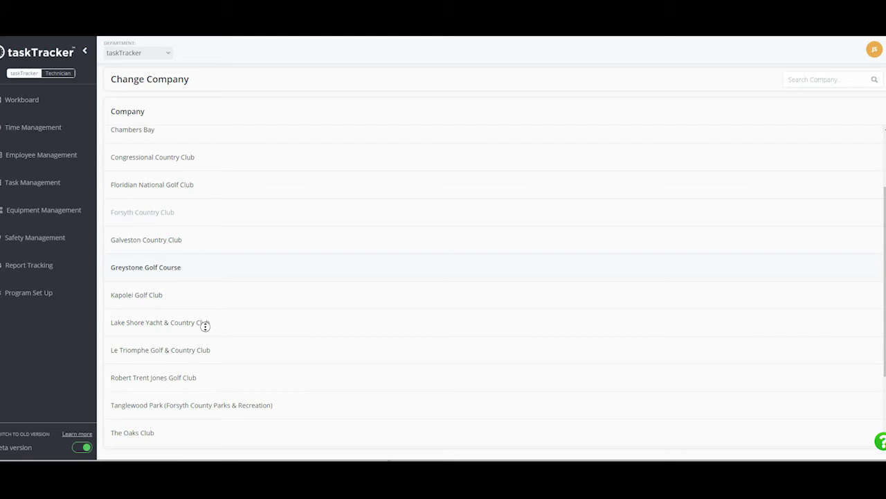
pyautogui.scroll(2, 205, 327)
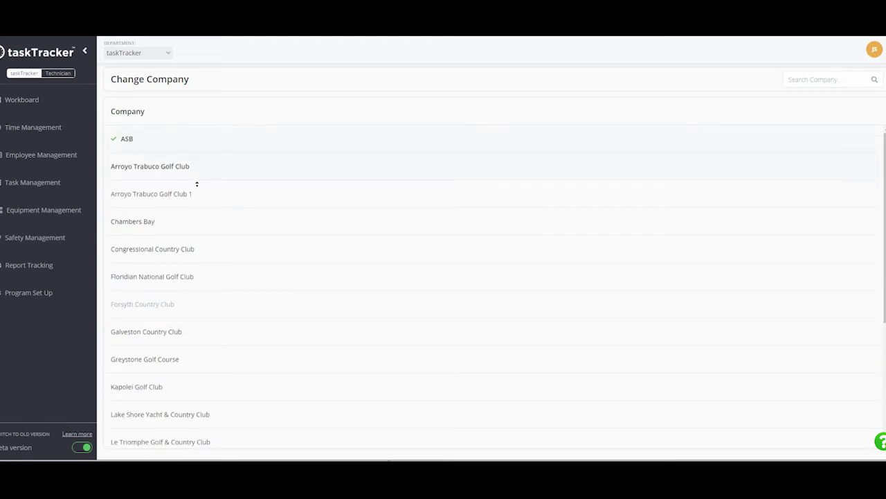
pyautogui.scroll(-3, 203, 360)
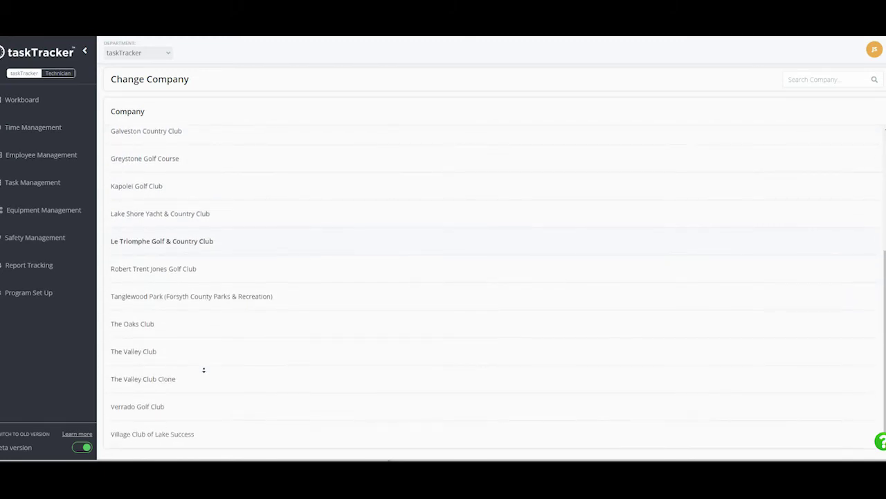
pyautogui.click(141, 353)
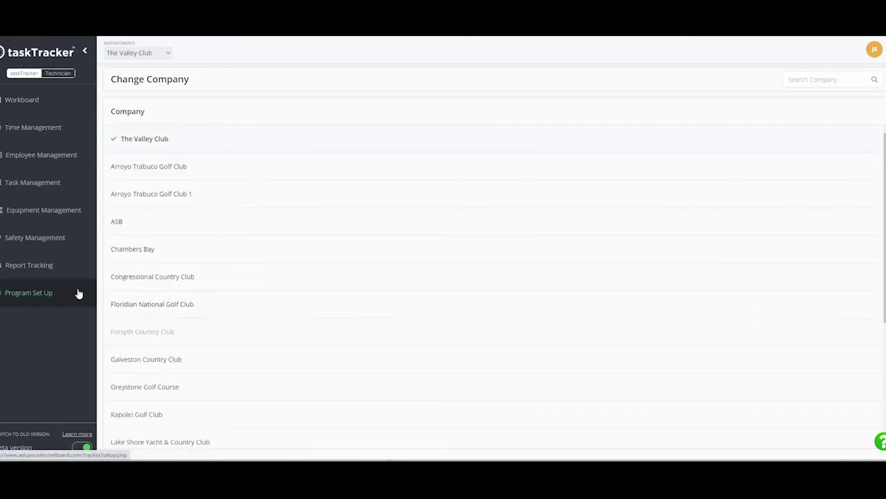
# Run the Task Totals By Date And Groups report for the date range 08/18/2019 - 08/18/2020.
pyautogui.click(38, 264)
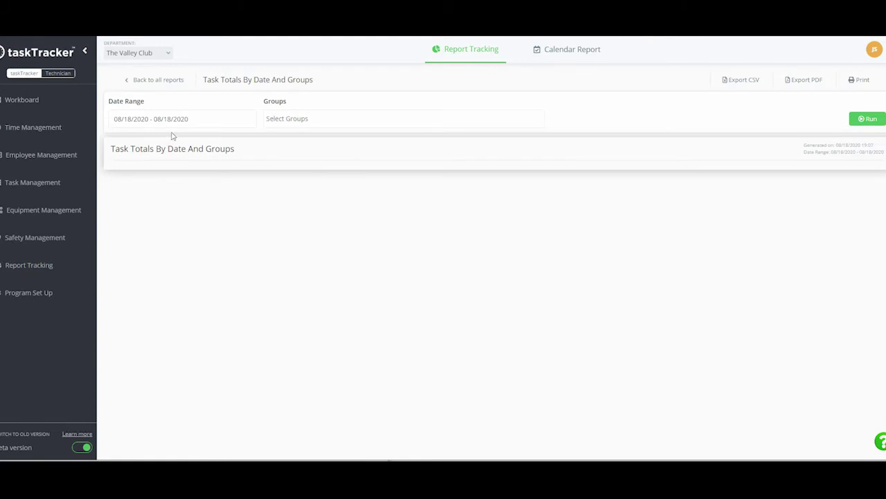
pyautogui.click(147, 118)
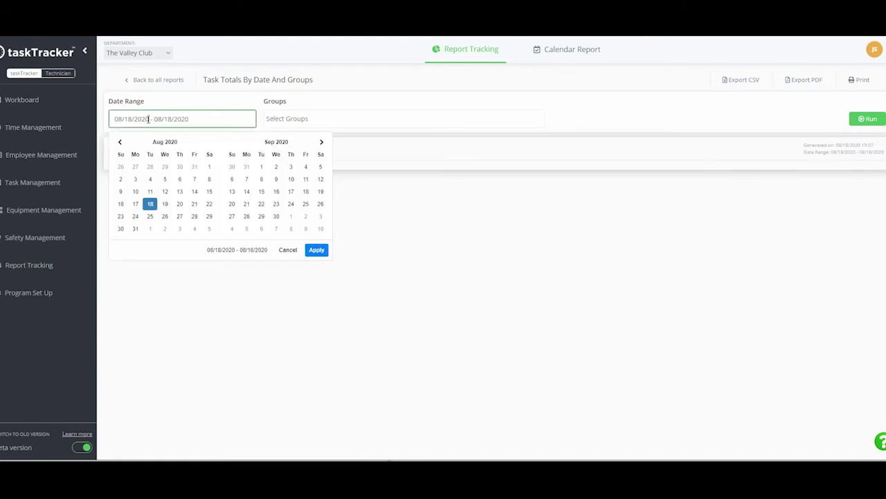
pyautogui.press('BackSpace')
pyautogui.write('19')
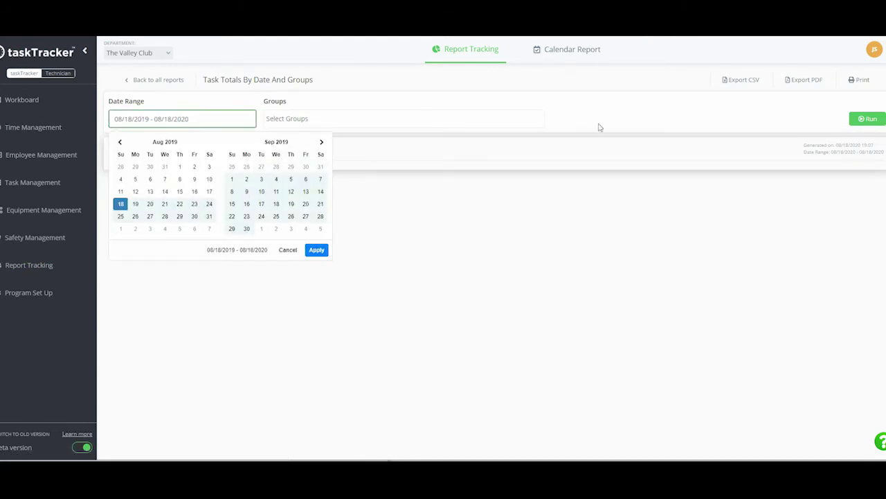
pyautogui.click(867, 118)
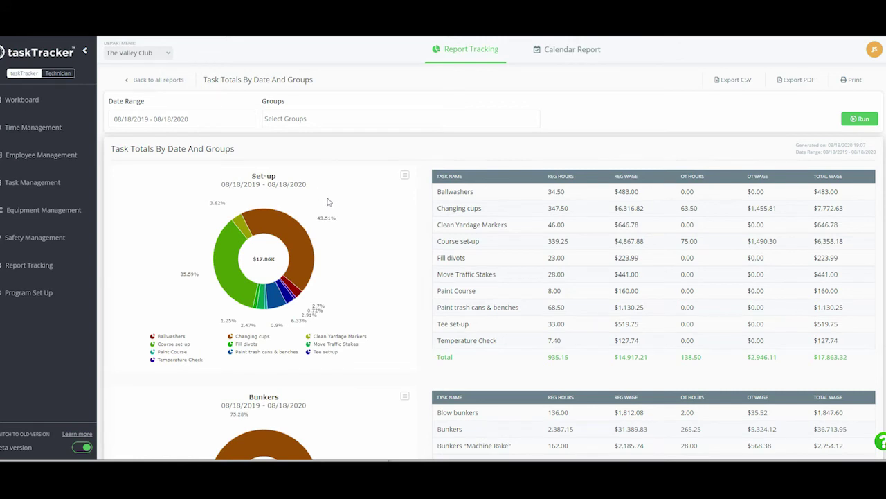
# Examine the report's Set-up chart and its Changing cups and Course set-up rows, as well as the Bunkers totals.
pyautogui.scroll(-2, 326, 193)
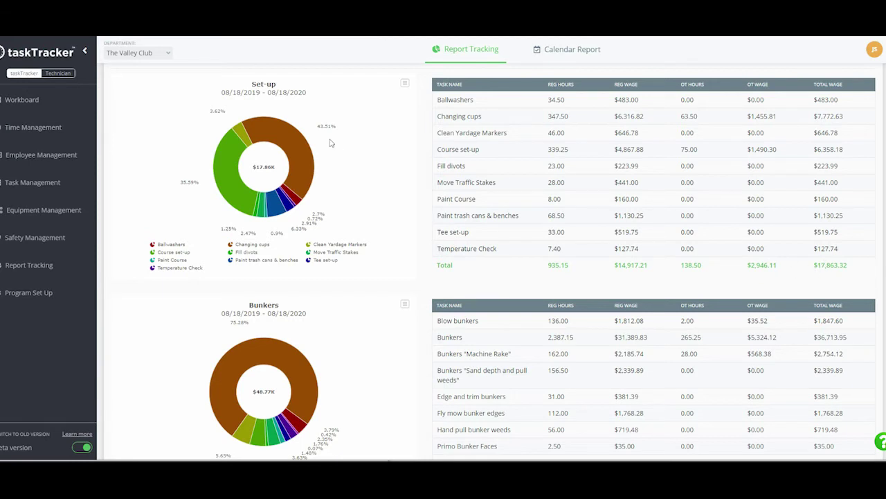
pyautogui.click(285, 129)
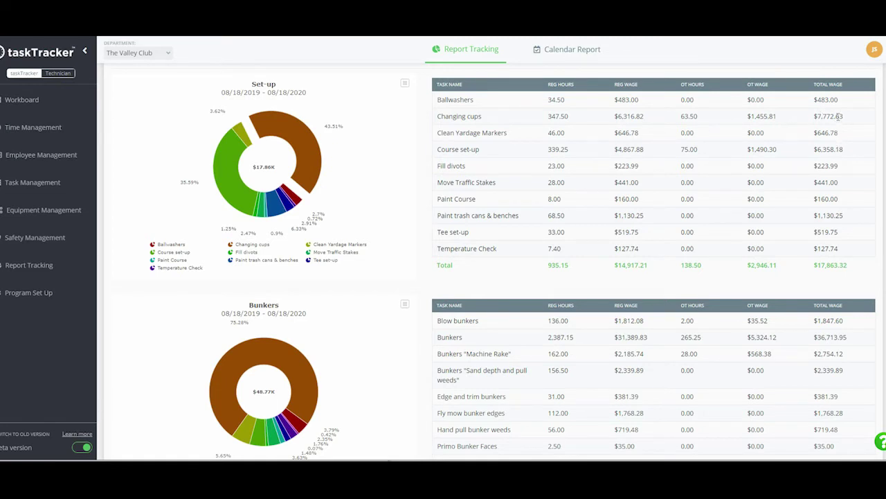
pyautogui.moveTo(837, 116); pyautogui.dragTo(689, 116)
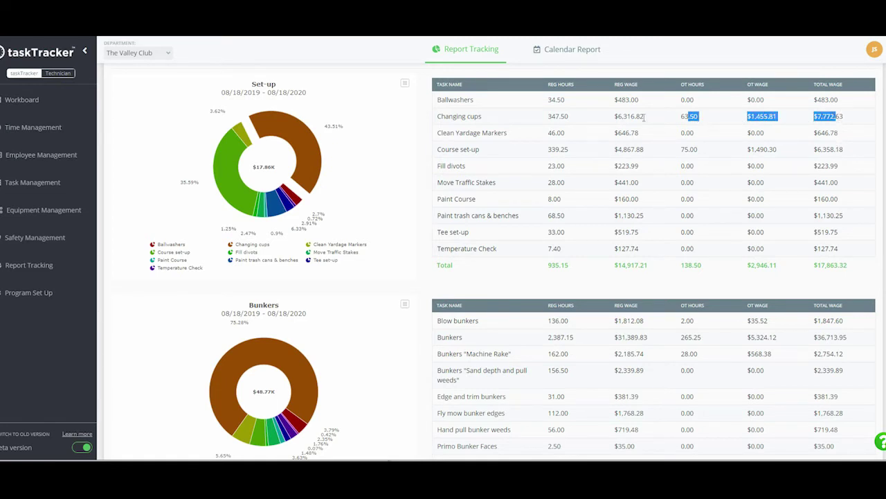
pyautogui.click(460, 116)
pyautogui.moveTo(440, 116); pyautogui.dragTo(820, 118)
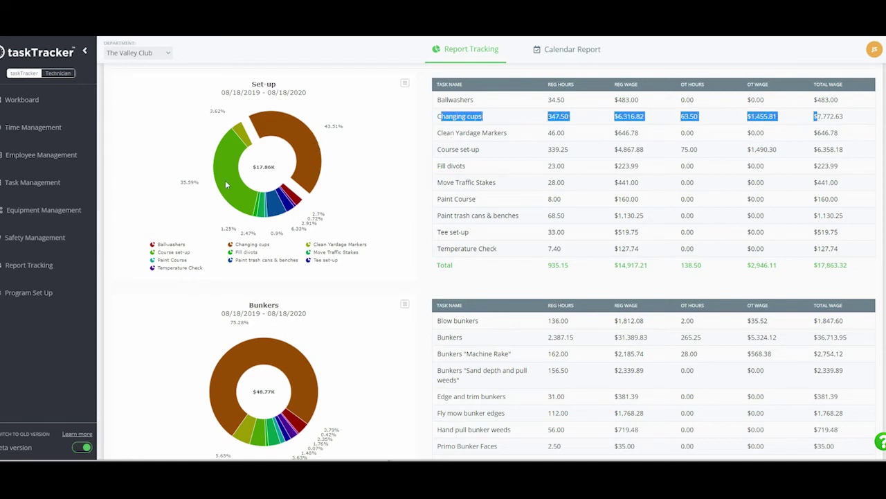
pyautogui.click(866, 151)
pyautogui.moveTo(863, 152); pyautogui.dragTo(433, 156)
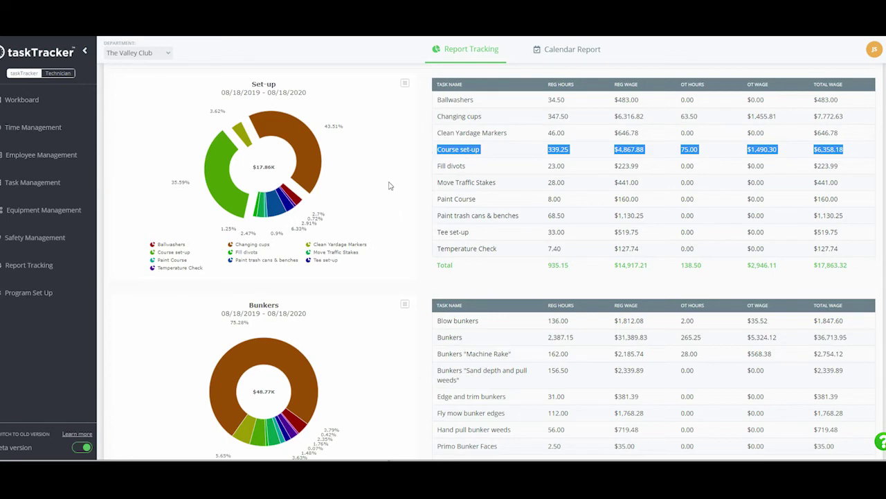
pyautogui.scroll(-5, 389, 185)
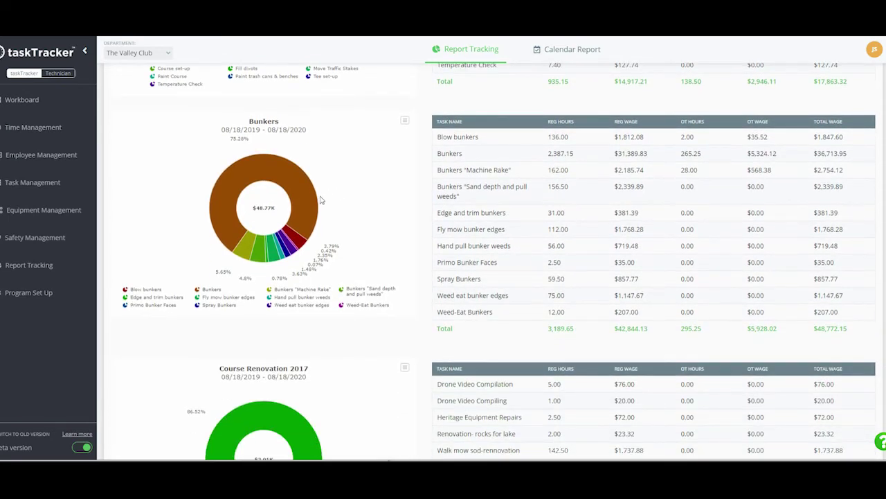
# Pull the largest slice out of the Bunkers chart and examine the Course Renovation 2017, 2018, 2019 and Edging sections.
pyautogui.click(296, 206)
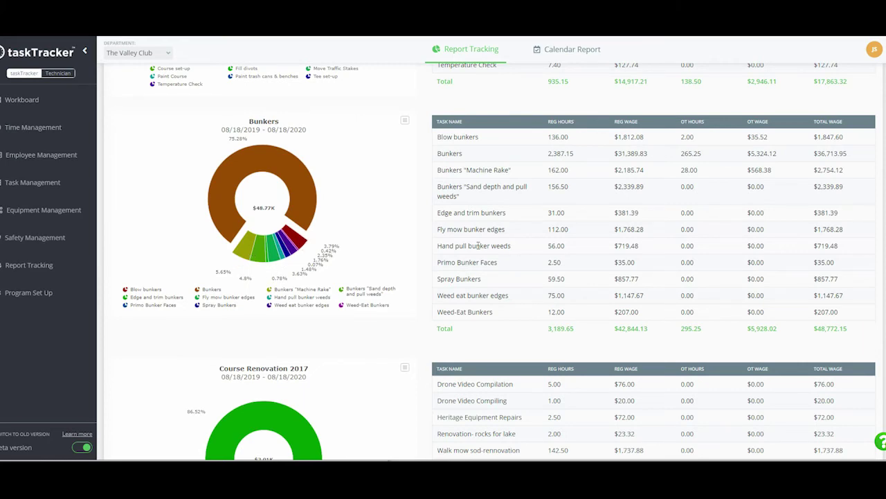
pyautogui.scroll(-3, 305, 263)
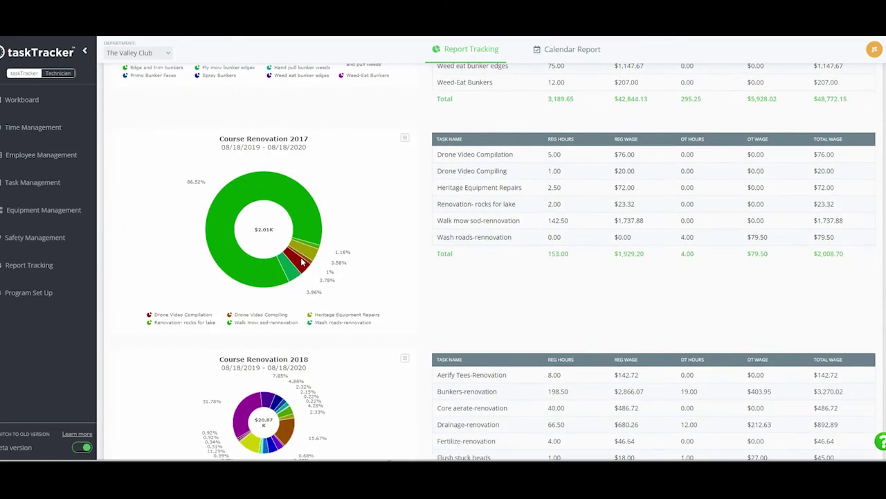
pyautogui.scroll(-3, 302, 262)
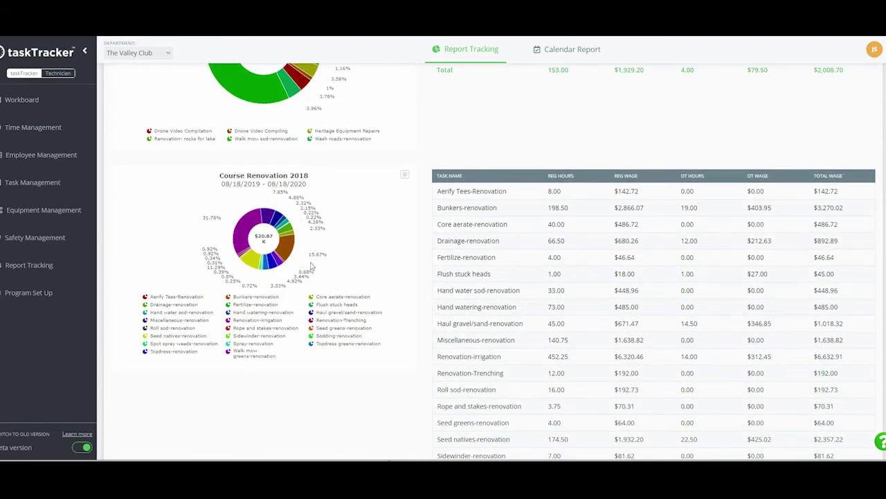
pyautogui.scroll(-3, 313, 263)
pyautogui.scroll(-3, 313, 263)
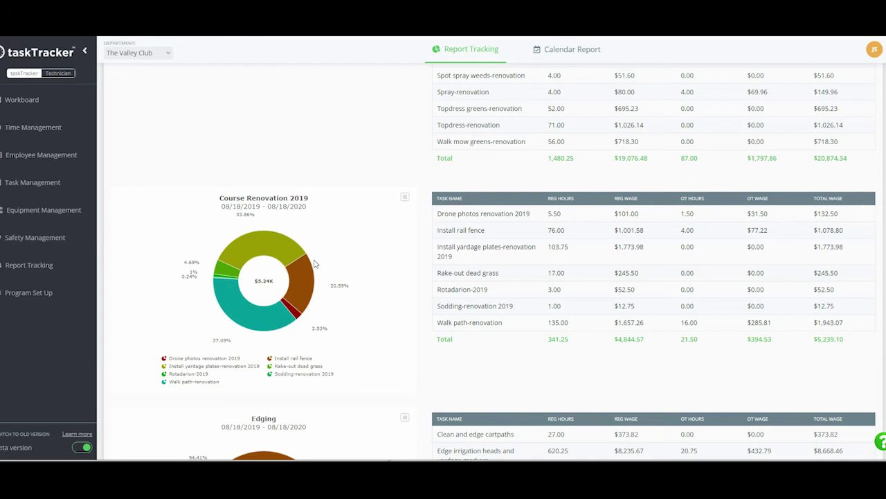
pyautogui.scroll(-3, 374, 239)
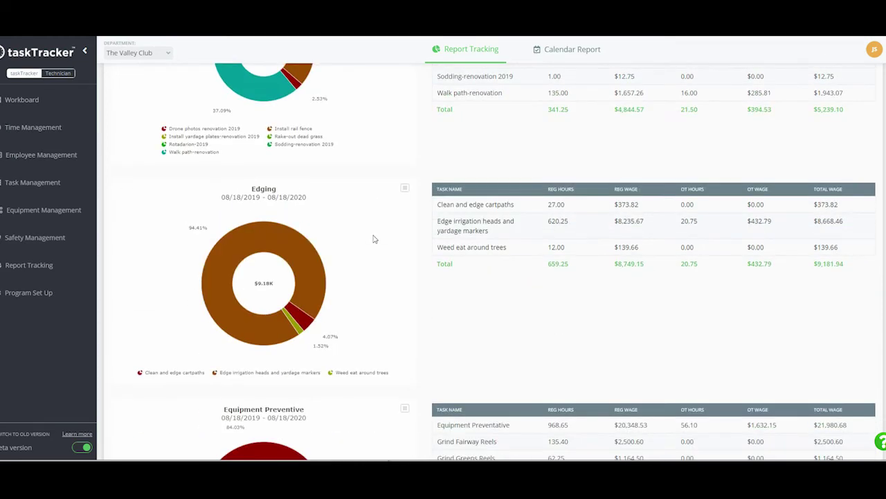
pyautogui.scroll(15, 135, 148)
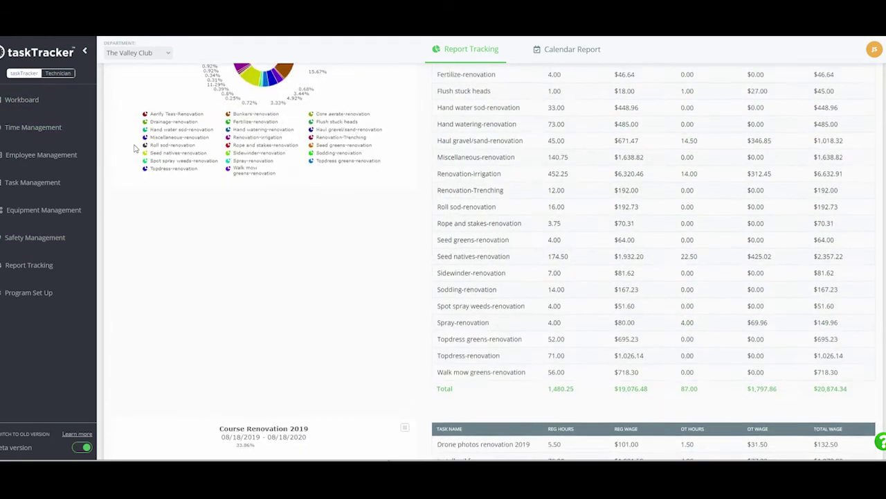
# Return to the list of all reports and mark Task Total by date (hours) as a favorite.
pyautogui.click(157, 80)
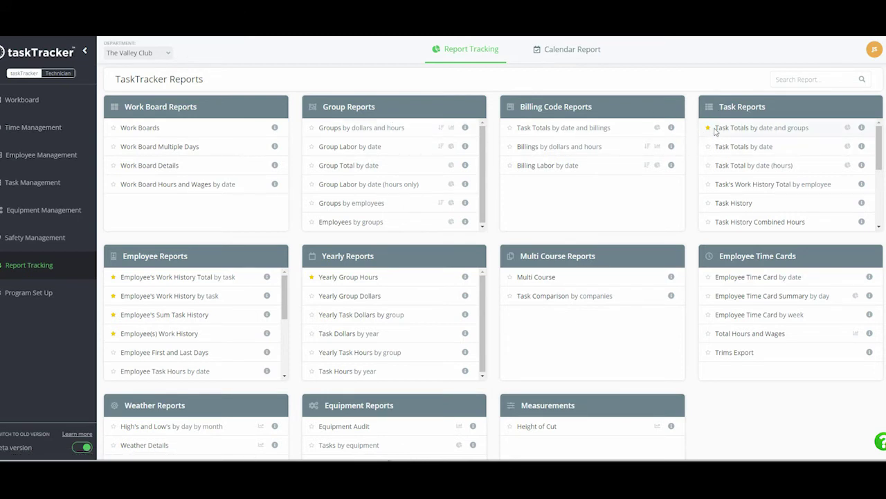
pyautogui.click(707, 166)
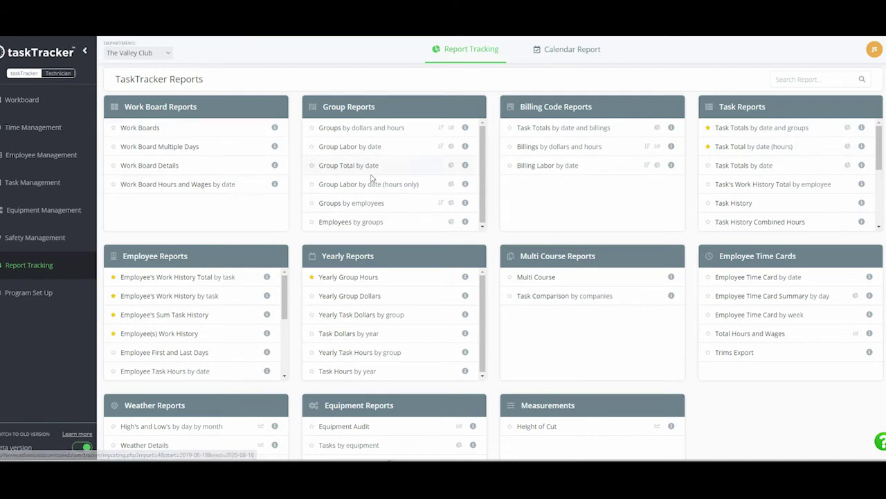
# Run the Groups by Dollars and Hours report for 08/18/2019 - 08/18/2020 and view its Group Expenses chart.
pyautogui.click(370, 132)
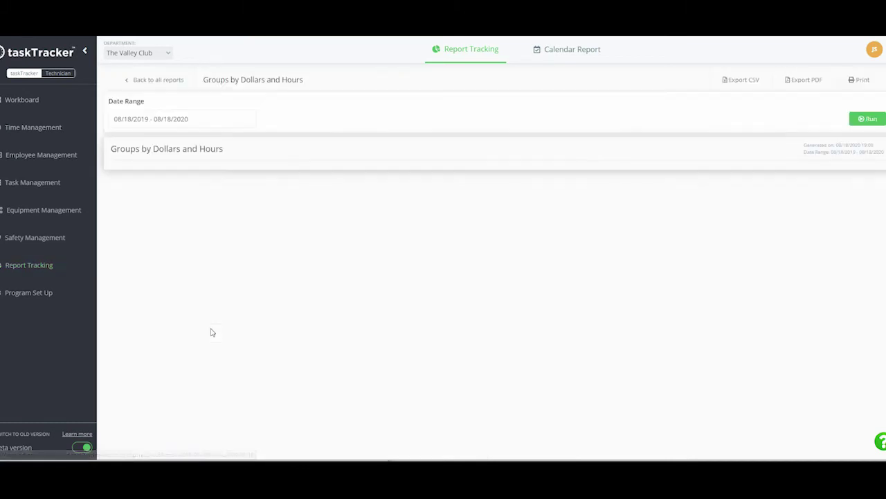
pyautogui.click(150, 123)
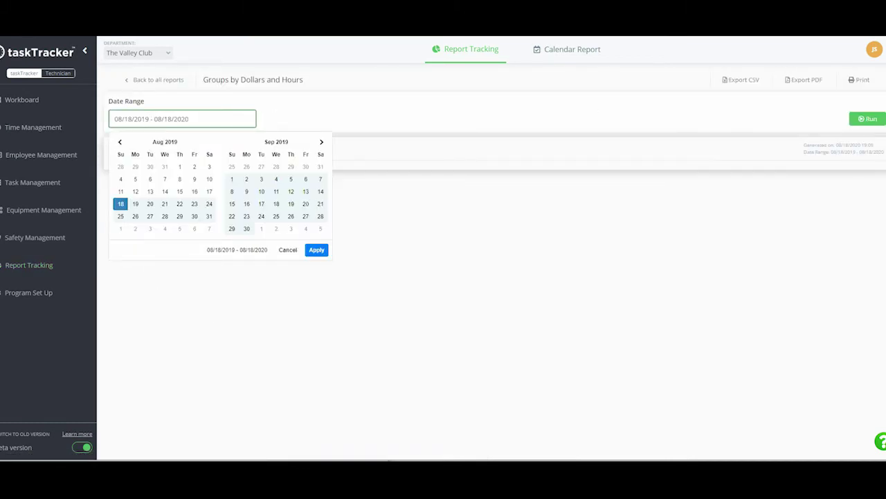
pyautogui.click(878, 120)
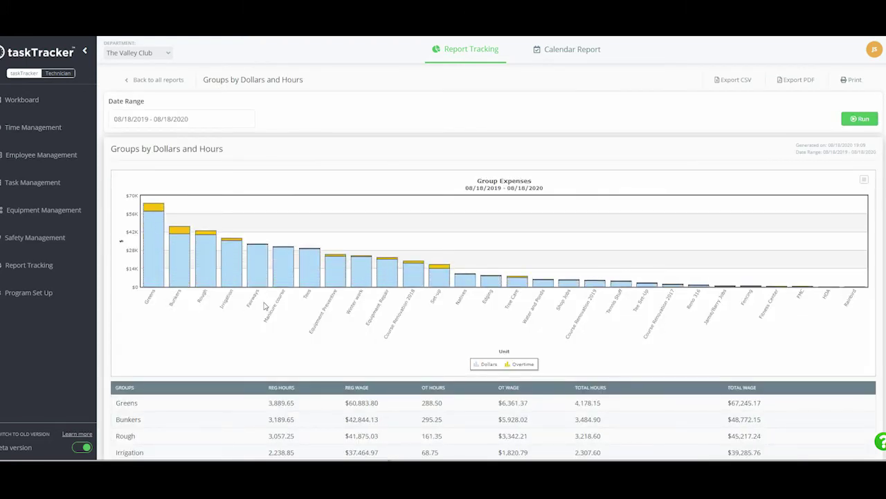
pyautogui.scroll(-2, 265, 305)
pyautogui.scroll(2, 265, 305)
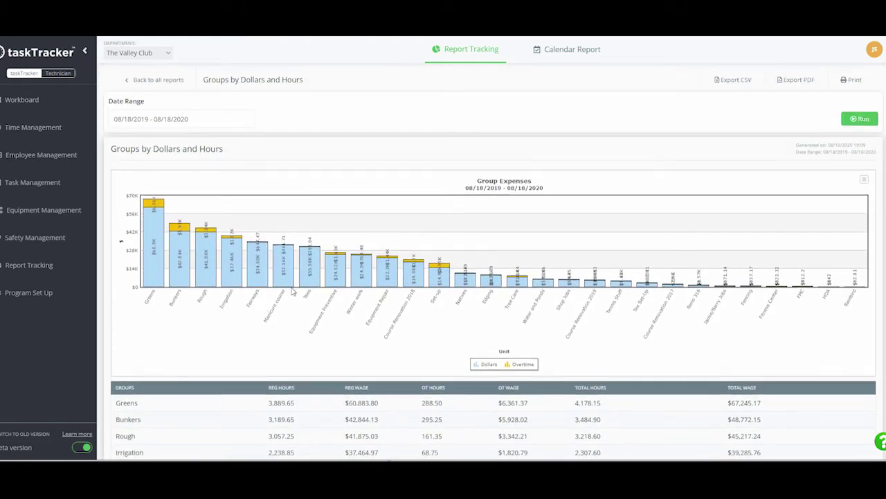
# Export the Groups by Dollars and Hours report as CSV and PDF, and look through the PDF pages.
pyautogui.click(734, 81)
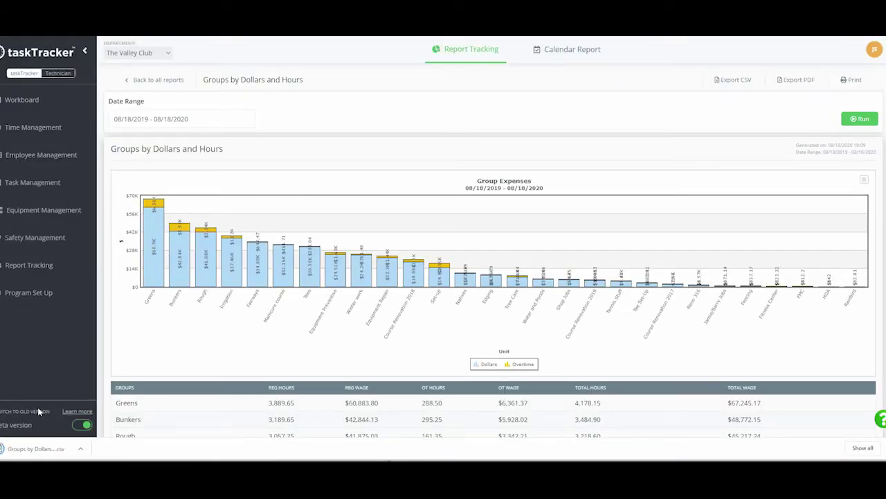
pyautogui.click(799, 80)
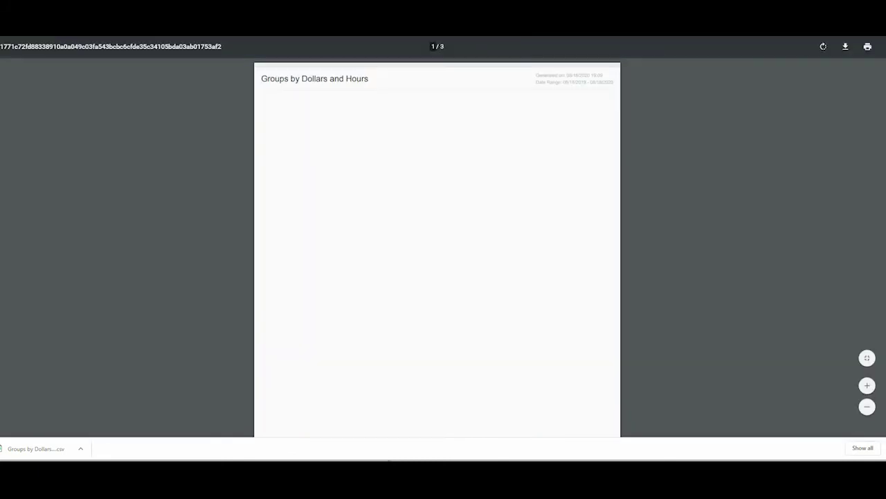
pyautogui.scroll(-8, 427, 139)
pyautogui.scroll(-2, 430, 140)
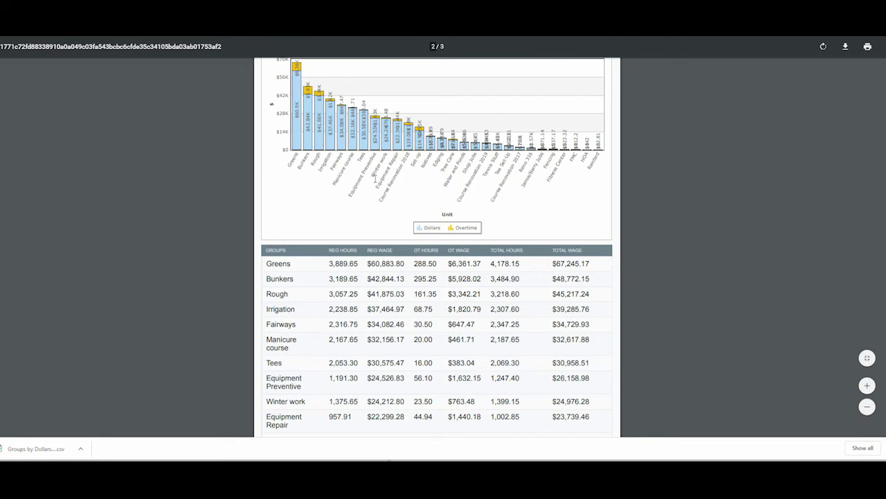
pyautogui.scroll(-12, 375, 179)
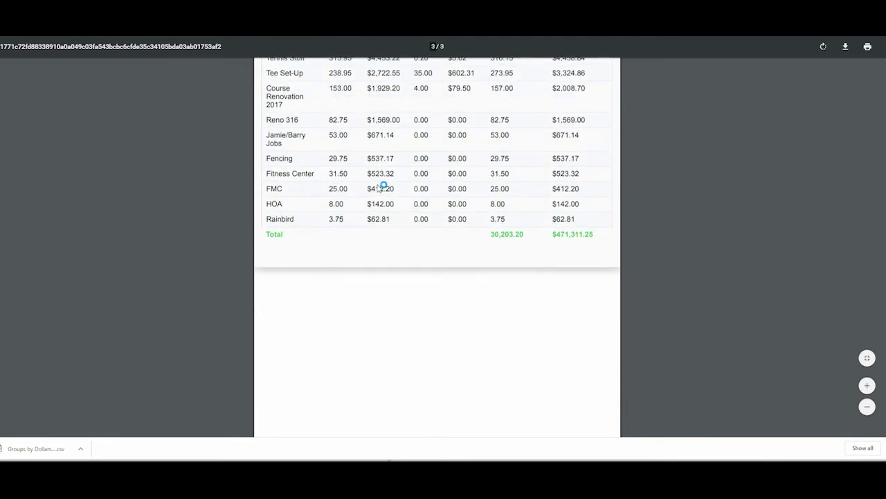
pyautogui.scroll(20, 383, 187)
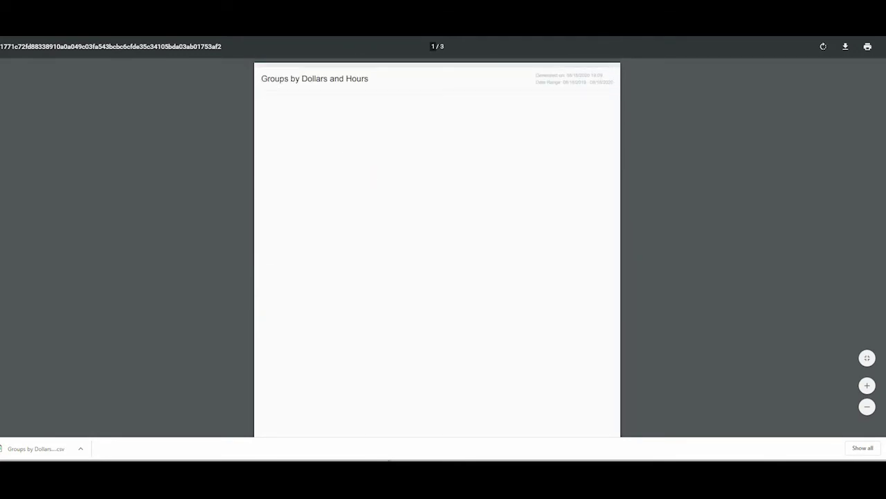
pyautogui.click(154, 31)
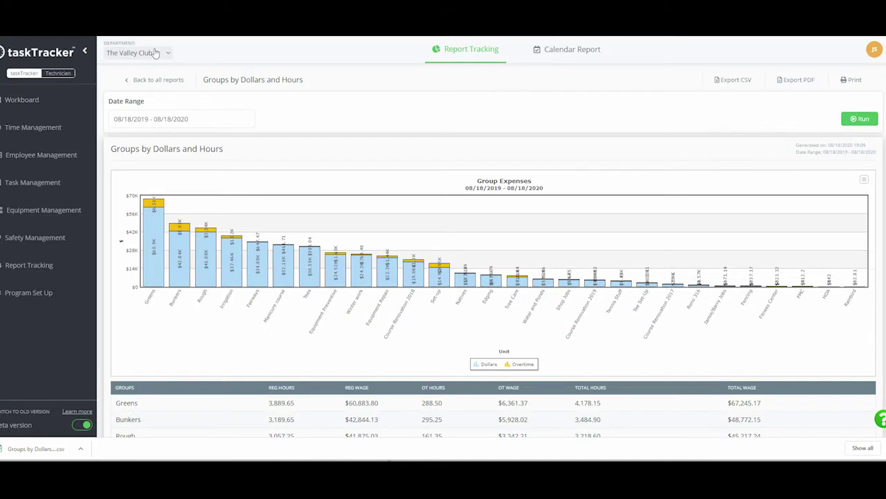
# Open the Height of Cut report from the Measurements group and examine the Greens chart and its dated values.
pyautogui.click(139, 81)
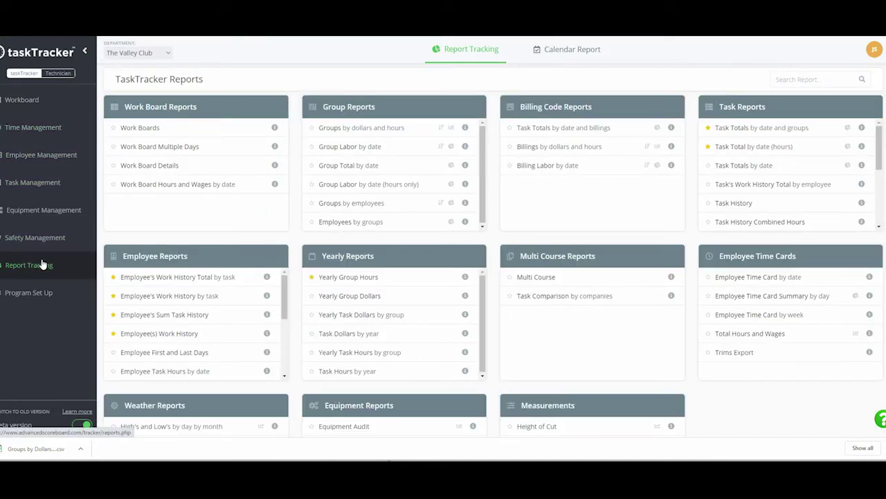
pyautogui.scroll(-2, 255, 260)
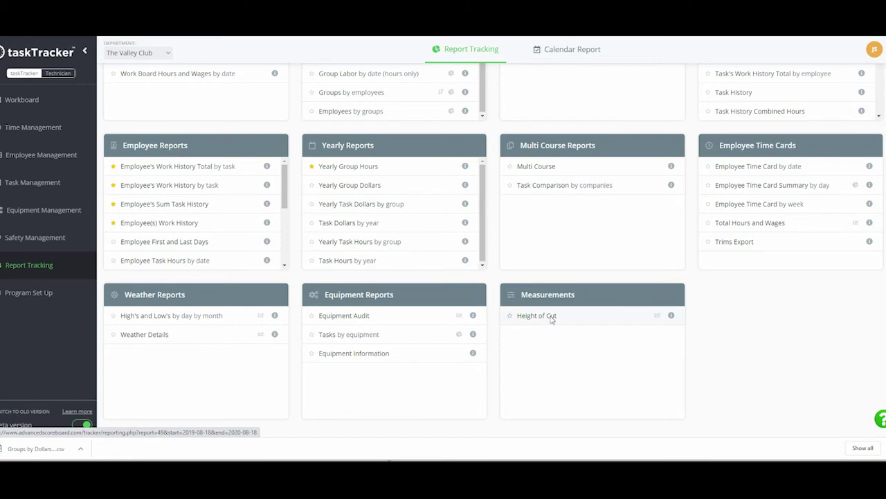
pyautogui.click(378, 336)
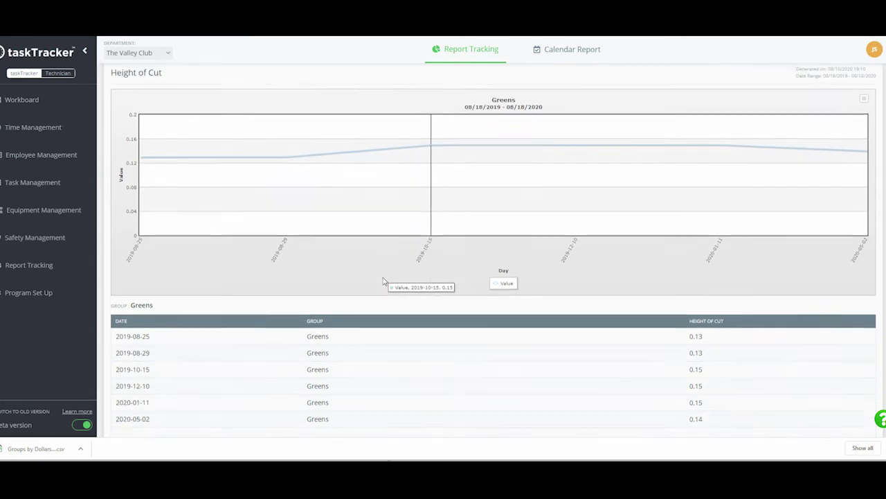
pyautogui.scroll(-3, 383, 281)
pyautogui.scroll(-1, 384, 280)
pyautogui.scroll(4, 385, 282)
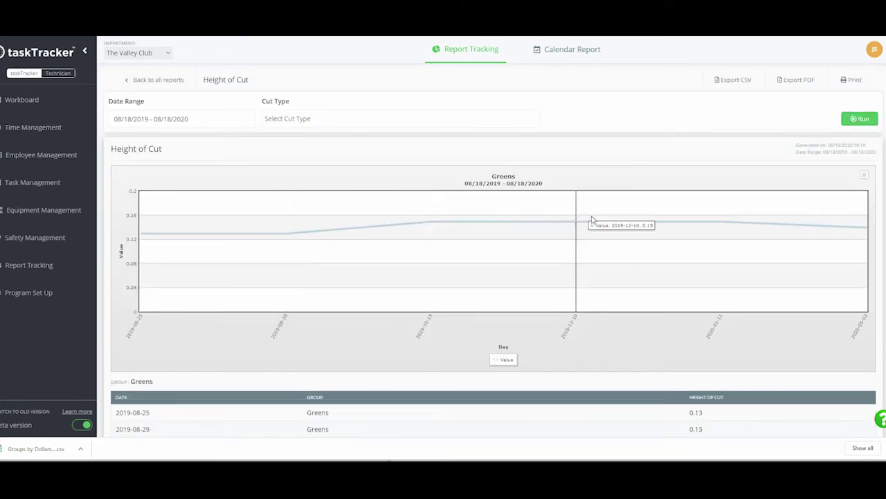
# View the Allen Hover Mowers' units in Equipment Management, and switch the active company from The Valley Club to ASB.
pyautogui.click(54, 220)
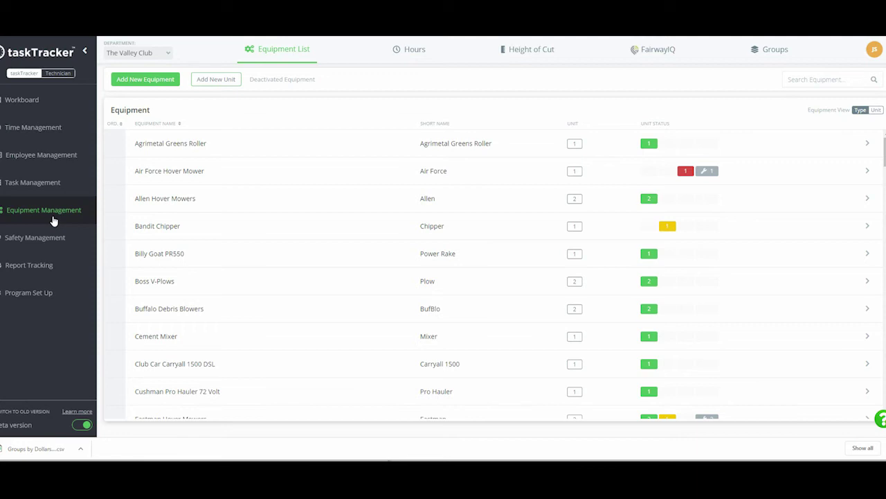
pyautogui.click(188, 205)
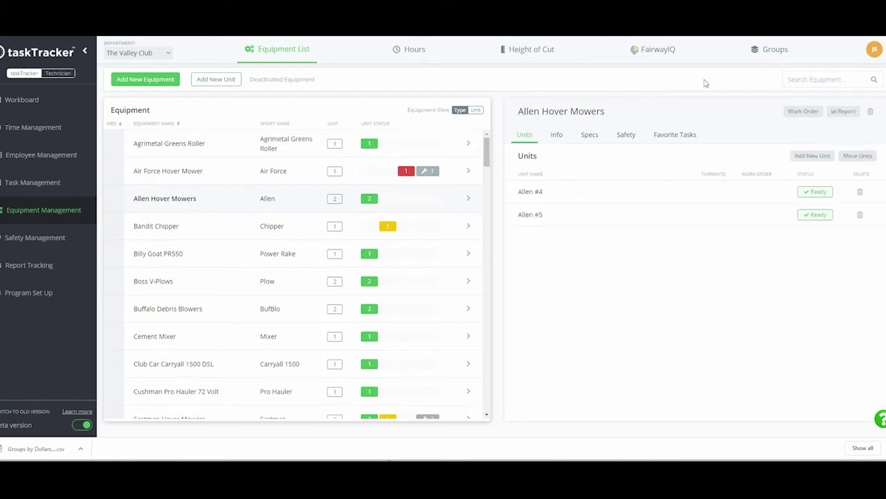
pyautogui.click(874, 54)
pyautogui.click(786, 119)
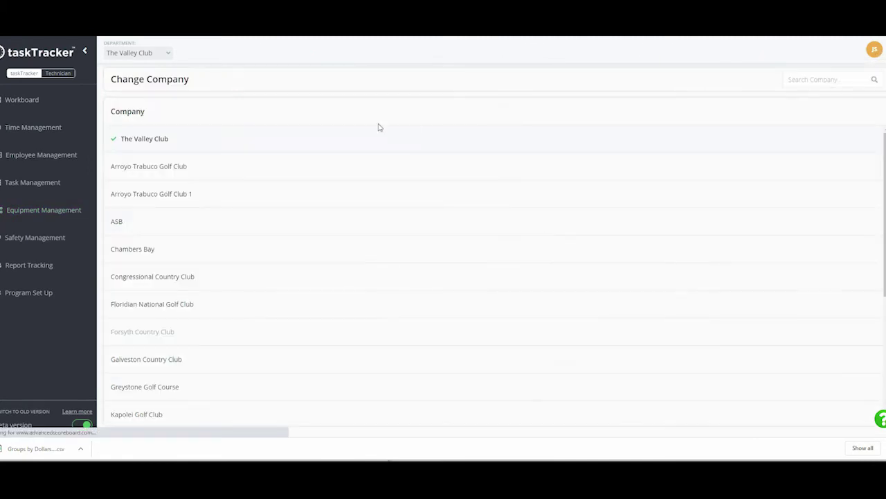
pyautogui.click(133, 223)
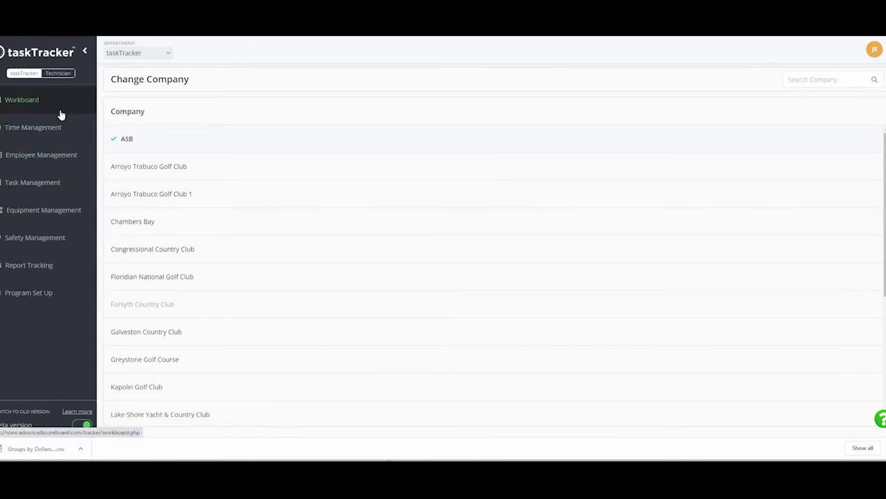
# Look through ASB's equipment list, viewing the units and work orders of the John Deere 2500 and Toro Reelmaster.
pyautogui.click(45, 216)
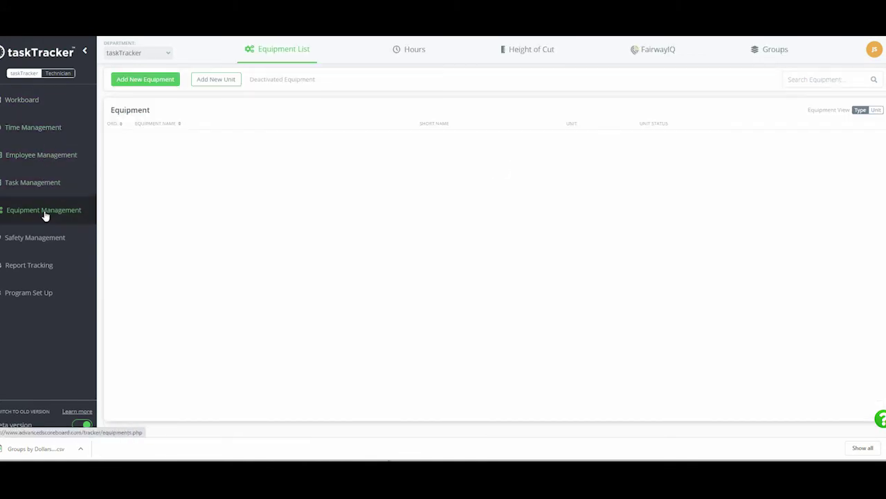
pyautogui.click(185, 153)
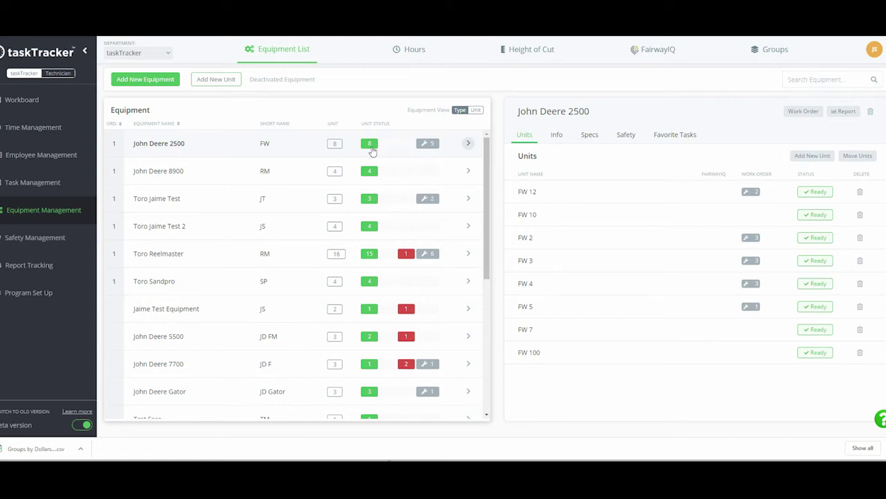
pyautogui.scroll(-4, 391, 194)
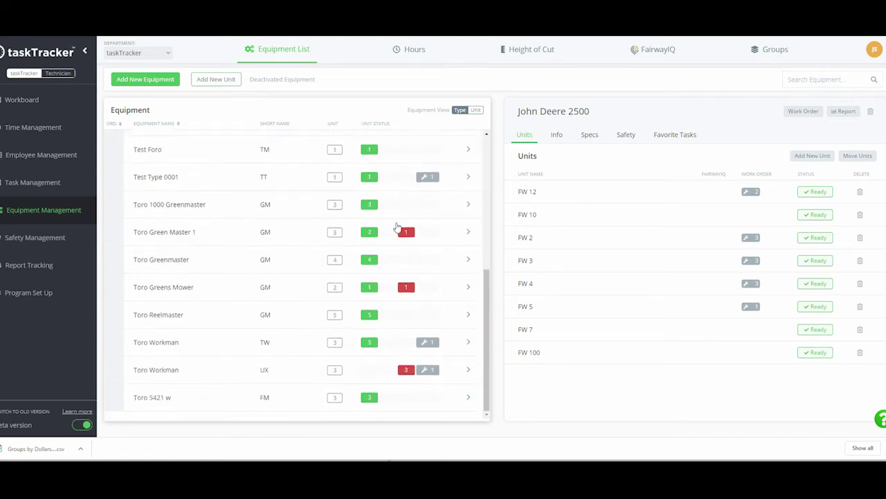
pyautogui.scroll(1, 397, 227)
pyautogui.scroll(3, 397, 227)
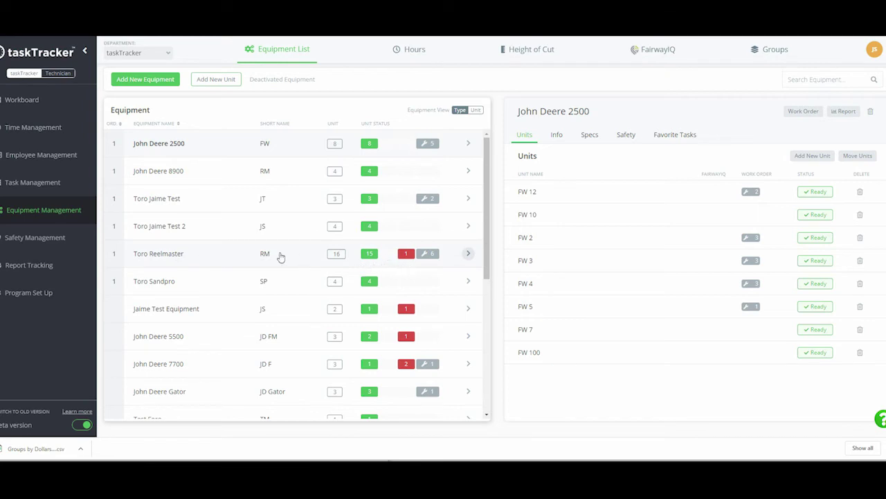
pyautogui.click(199, 256)
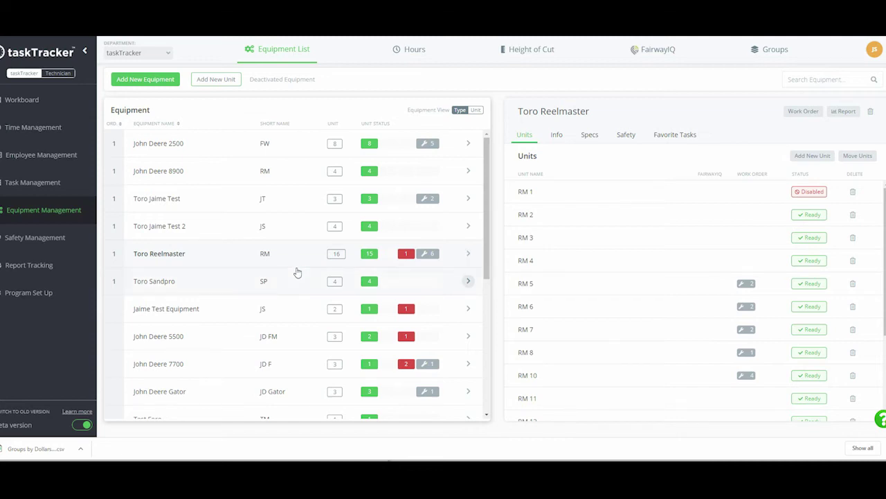
# Set the status of the John Deere 2500's unit FW 7 to Disabled and unit FW 5 to Issue.
pyautogui.click(206, 145)
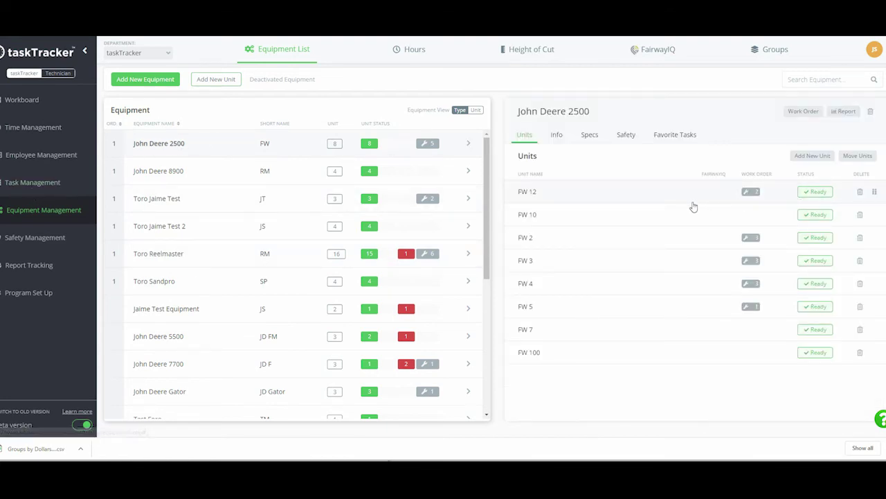
pyautogui.click(817, 329)
pyautogui.click(817, 380)
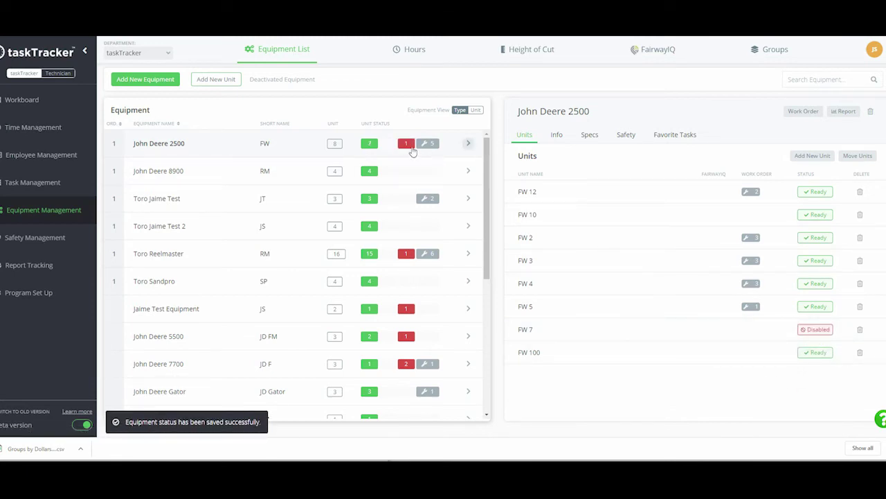
pyautogui.click(819, 306)
pyautogui.click(812, 339)
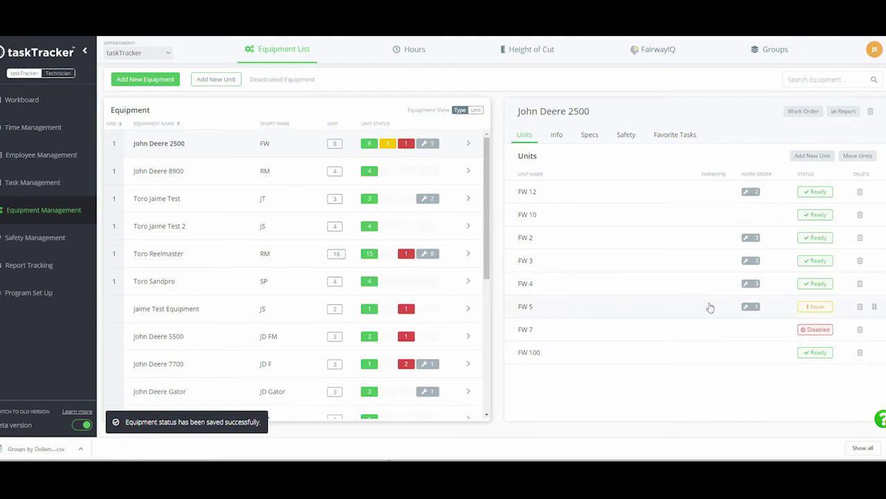
# Open the maintenance work orders of unit FW 5.
pyautogui.click(754, 310)
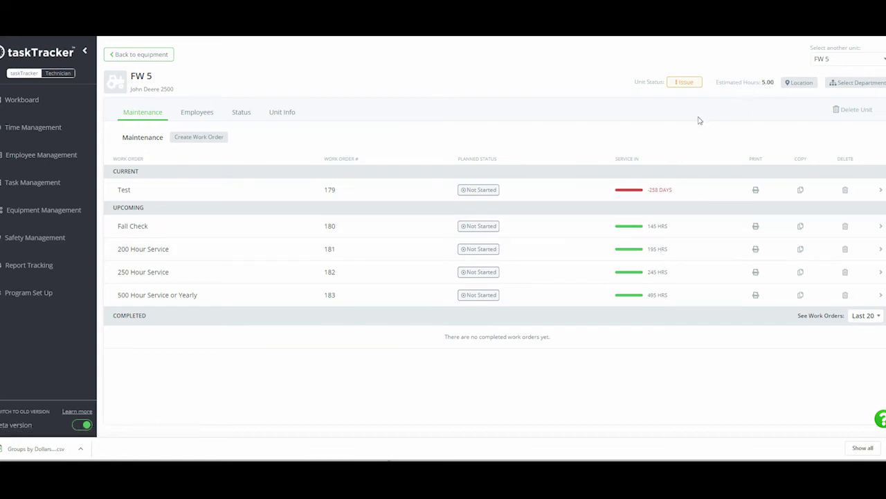
# Set the estimated hours of unit FW 5 to 100.
pyautogui.click(736, 83)
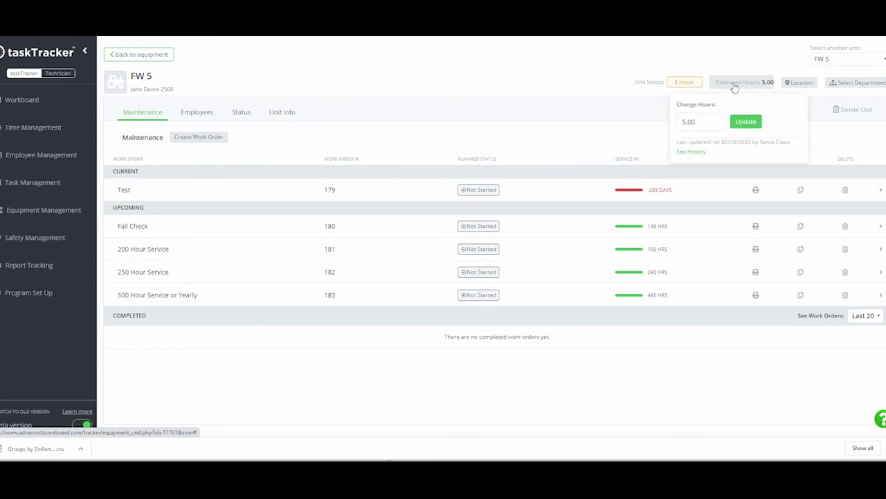
pyautogui.write('100')
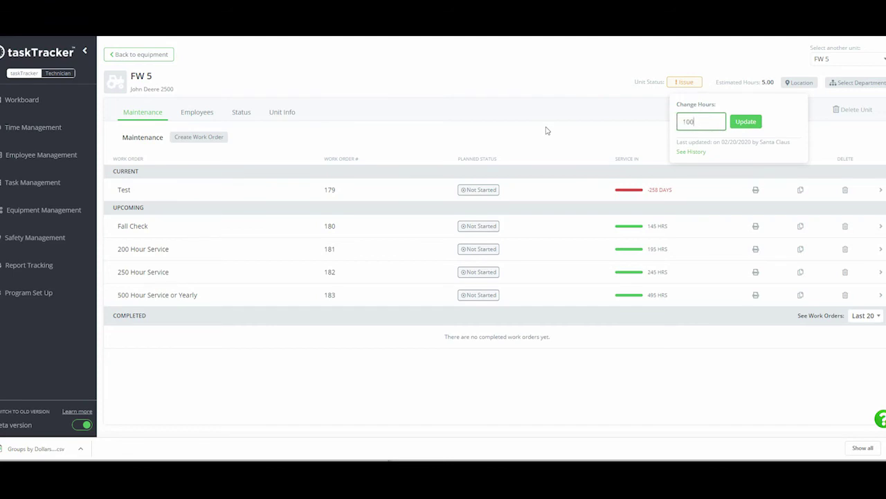
pyautogui.click(745, 122)
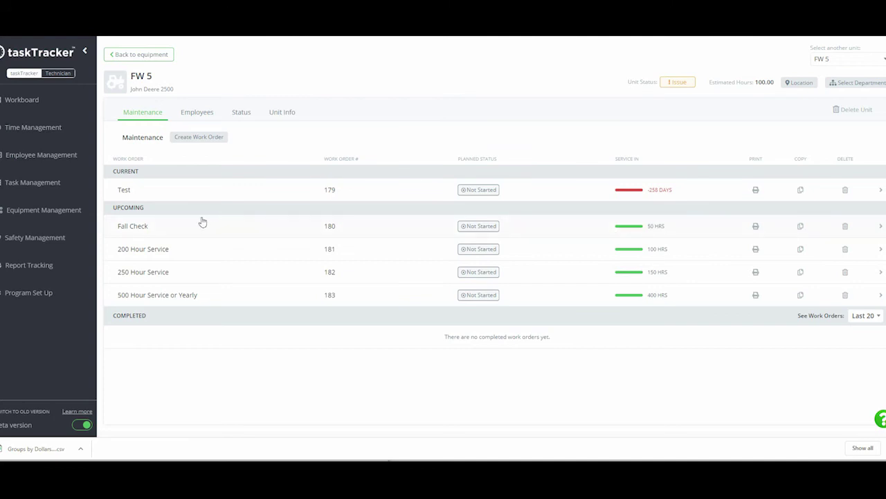
# Update the estimated hours of unit FW 5 to 150.
pyautogui.click(759, 82)
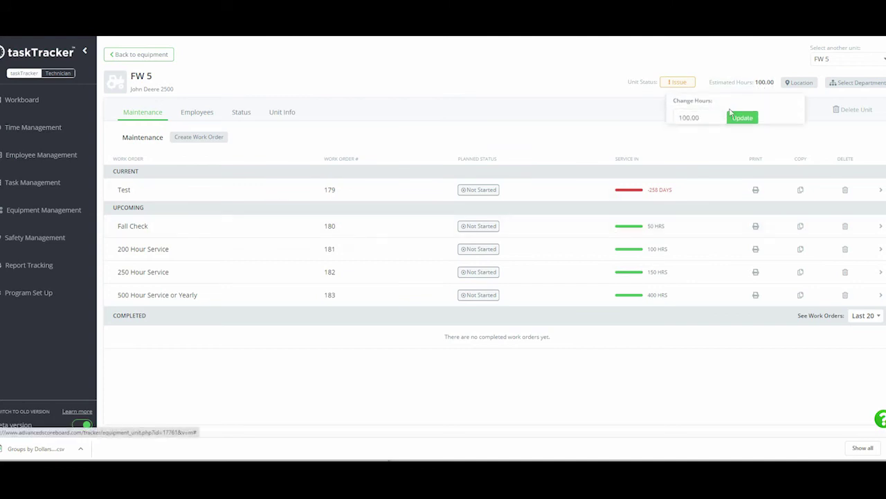
pyautogui.doubleClick(709, 124)
pyautogui.write('150')
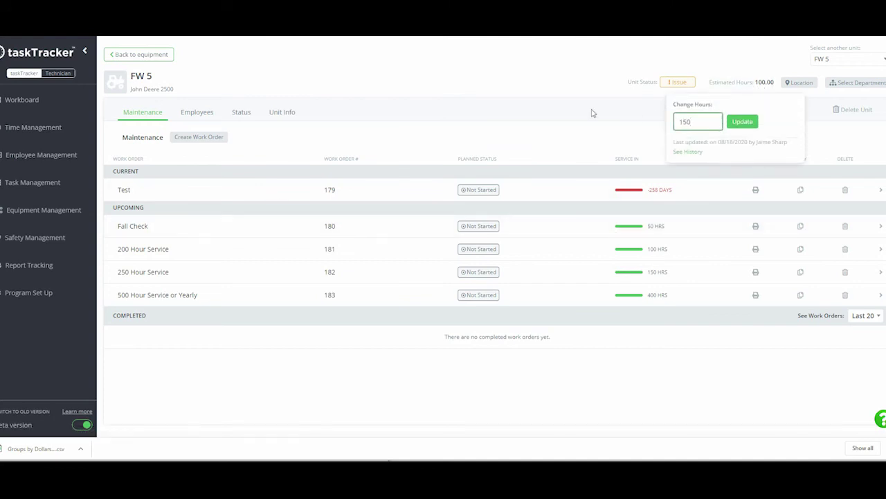
pyautogui.click(742, 122)
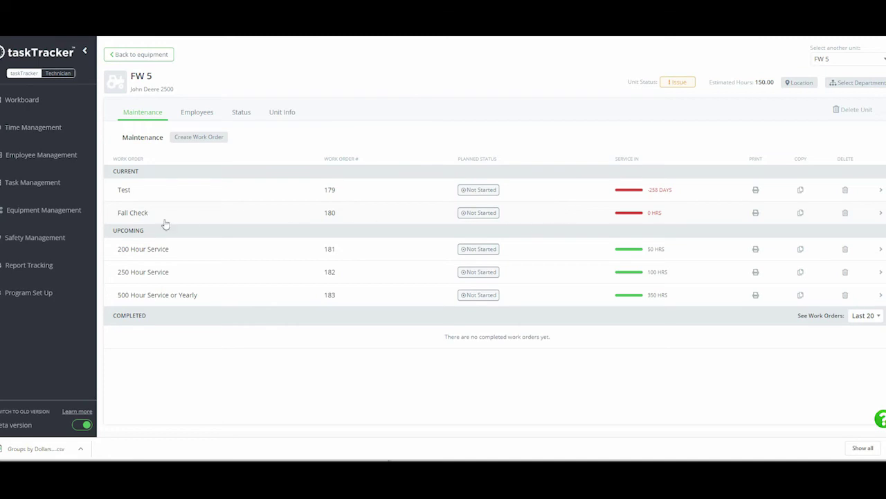
# Add an employee to the labor history of the Fall Check work order's job with 1 hour on 08/18/2020.
pyautogui.click(140, 215)
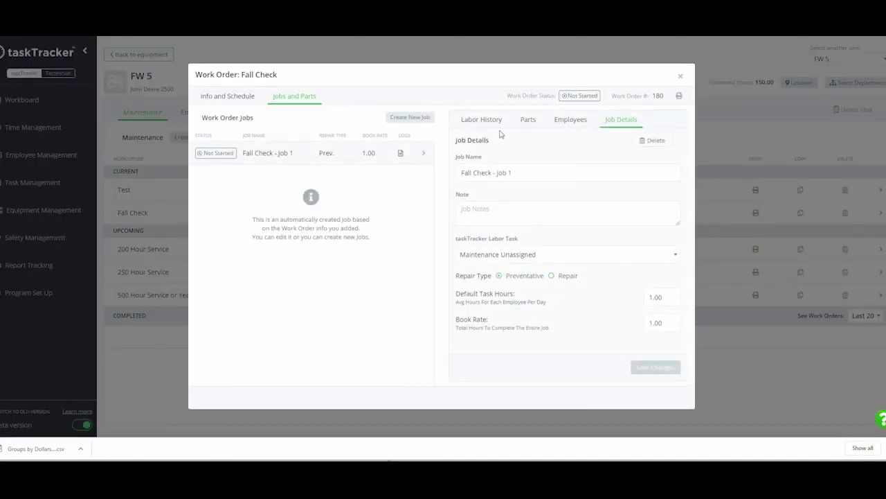
pyautogui.click(476, 122)
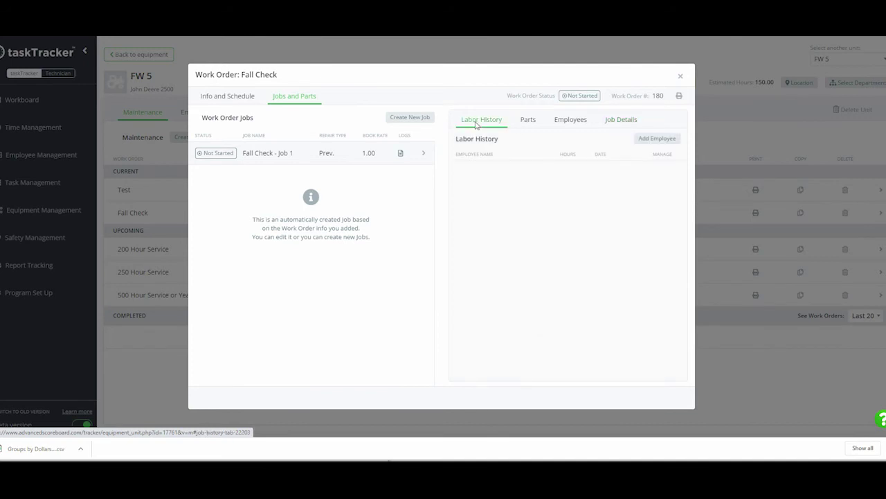
pyautogui.click(658, 142)
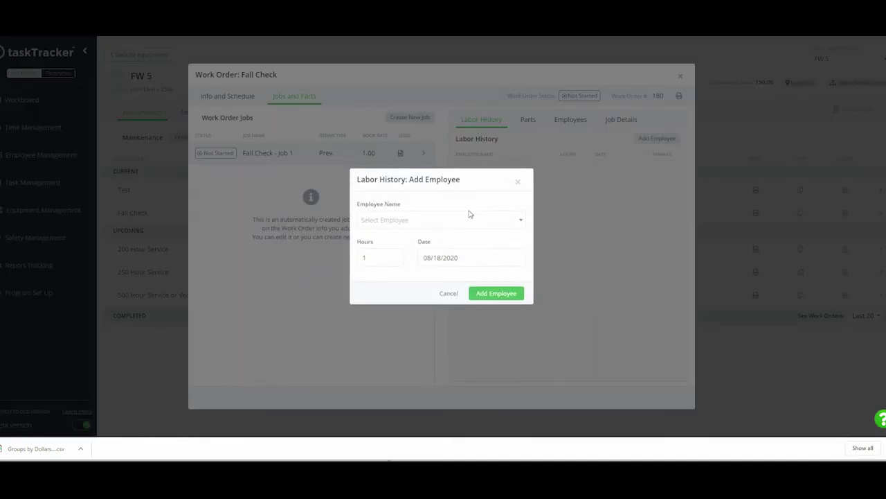
pyautogui.click(441, 220)
pyautogui.click(408, 256)
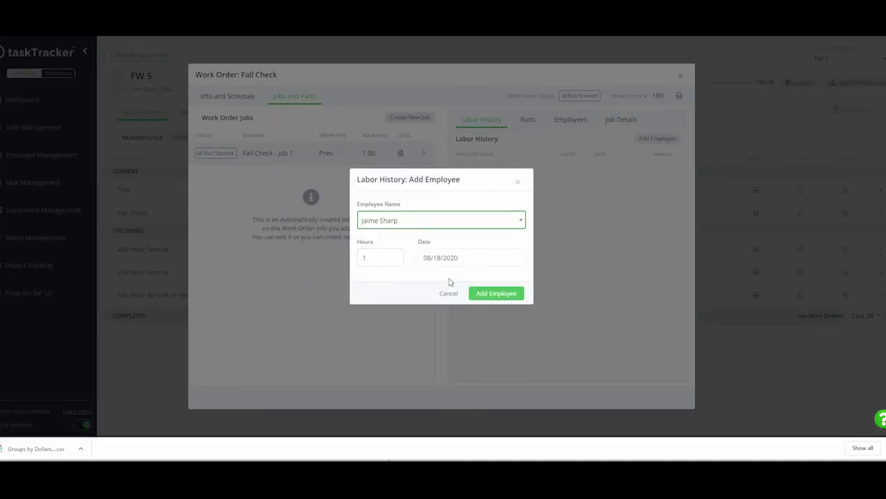
pyautogui.click(497, 293)
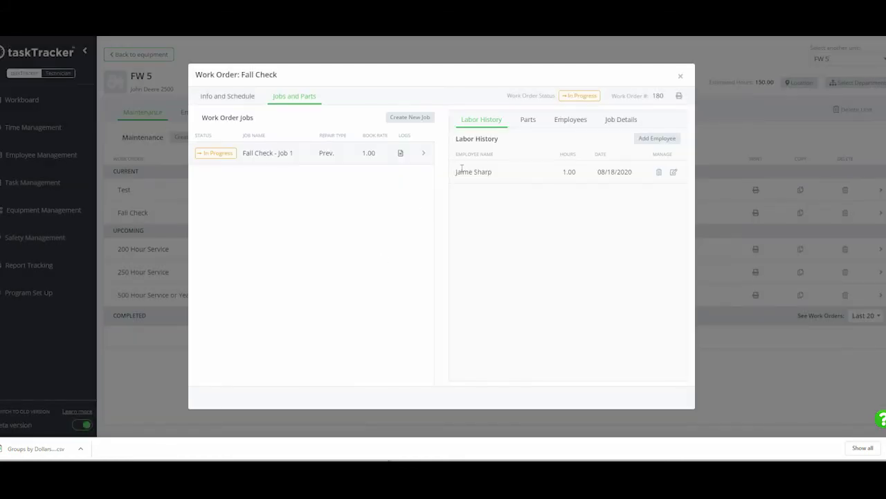
# Search the parts for "thr" and add the John Deere Throttle Cable to Fall Check - Job 1.
pyautogui.click(523, 119)
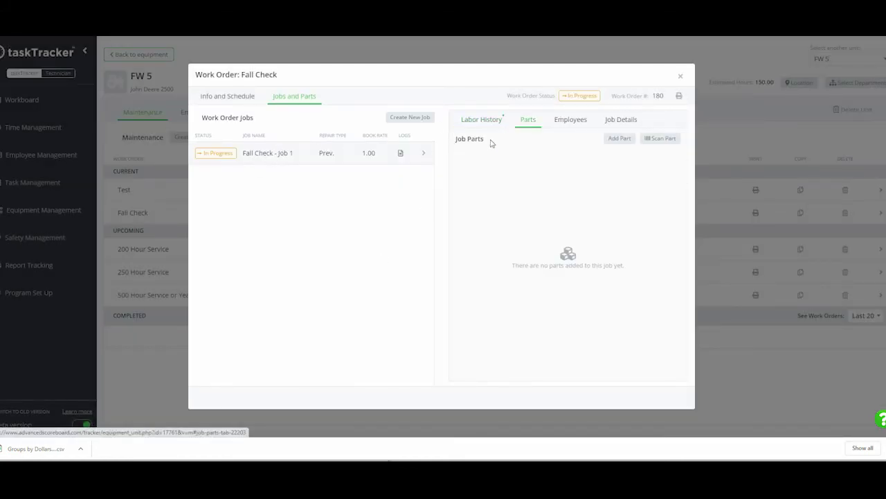
pyautogui.click(612, 139)
pyautogui.click(331, 173)
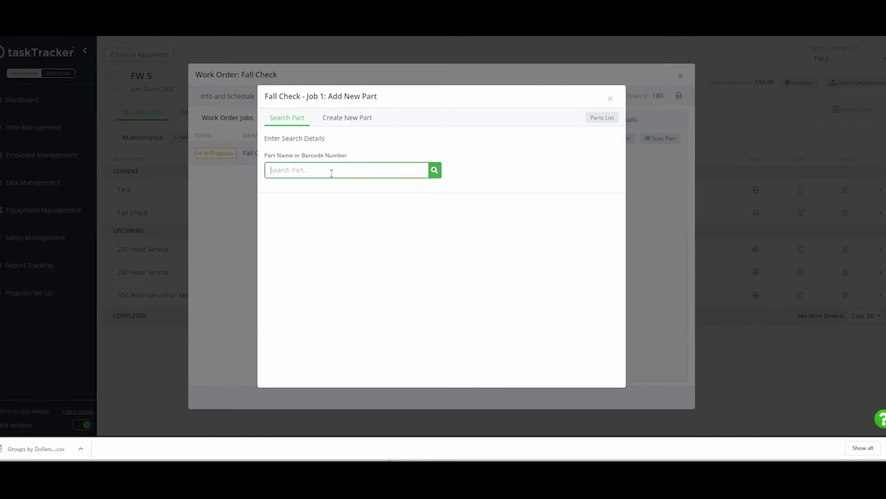
pyautogui.write('thr')
pyautogui.press('Return')
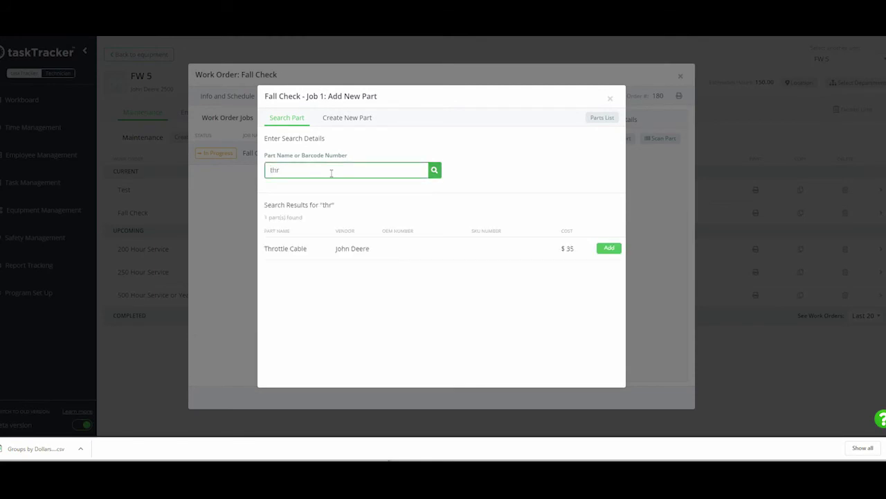
pyautogui.click(609, 248)
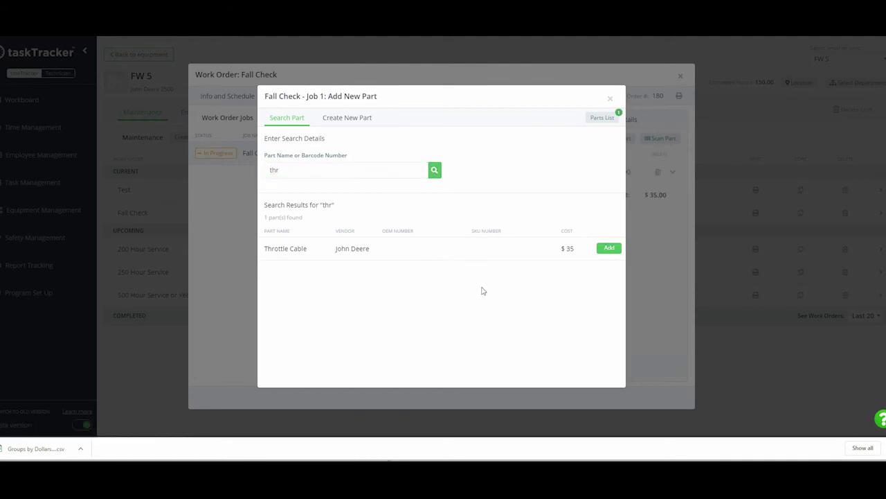
pyautogui.click(600, 116)
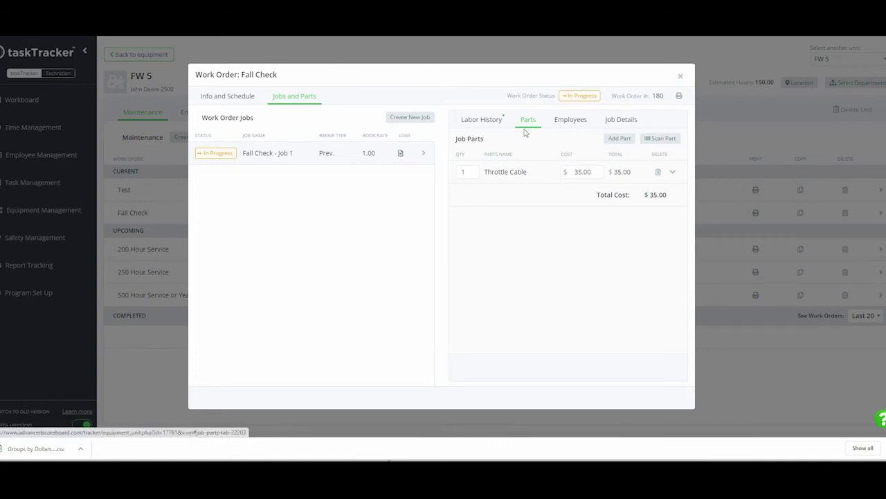
# View the job logs of Fall Check - Job 1 without adding a log.
pyautogui.click(400, 154)
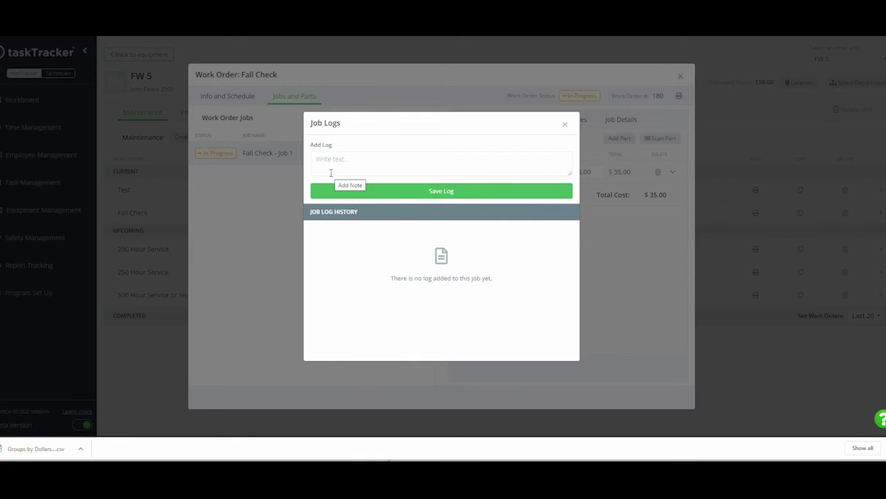
pyautogui.click(345, 163)
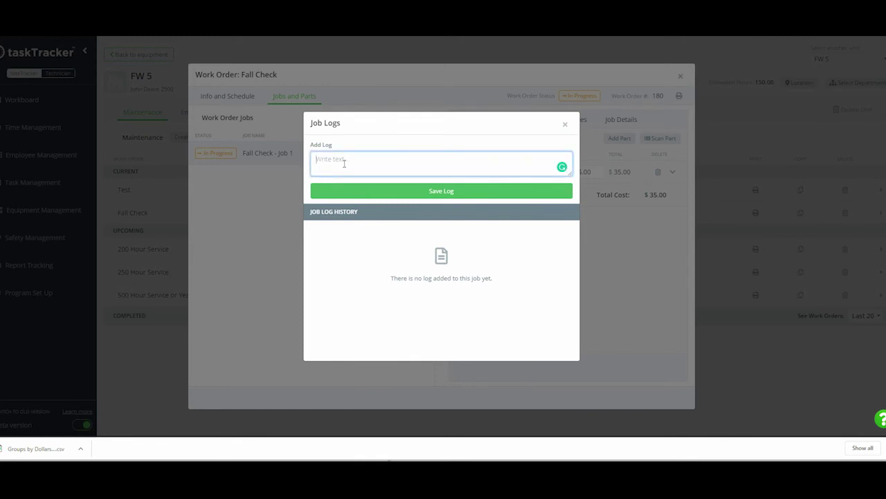
pyautogui.click(567, 127)
# Set the Fall Check work order's status to Completed and close the work order.
pyautogui.click(573, 97)
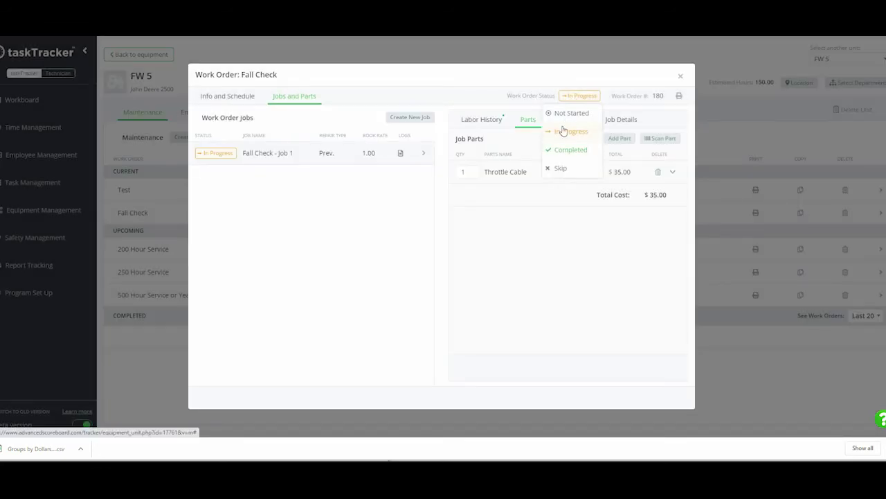
pyautogui.click(568, 150)
pyautogui.click(680, 76)
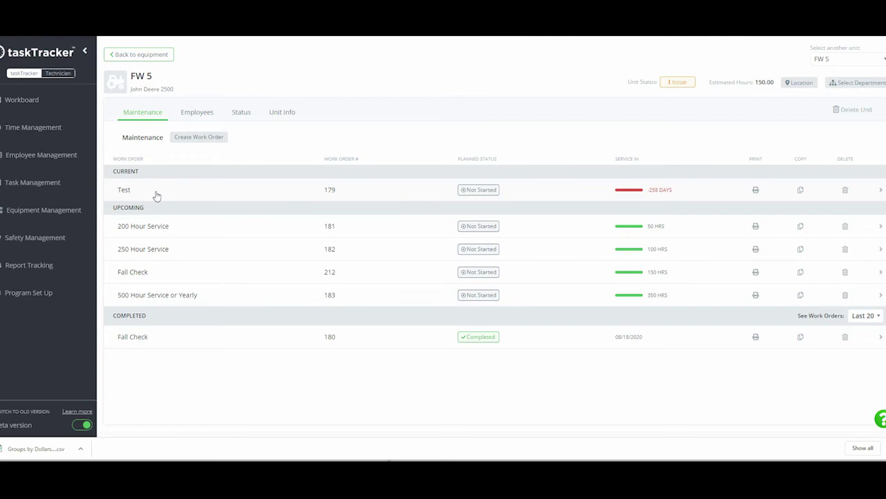
# View the blank form for creating a work order on unit FW 5, and return to the equipment list.
pyautogui.click(210, 136)
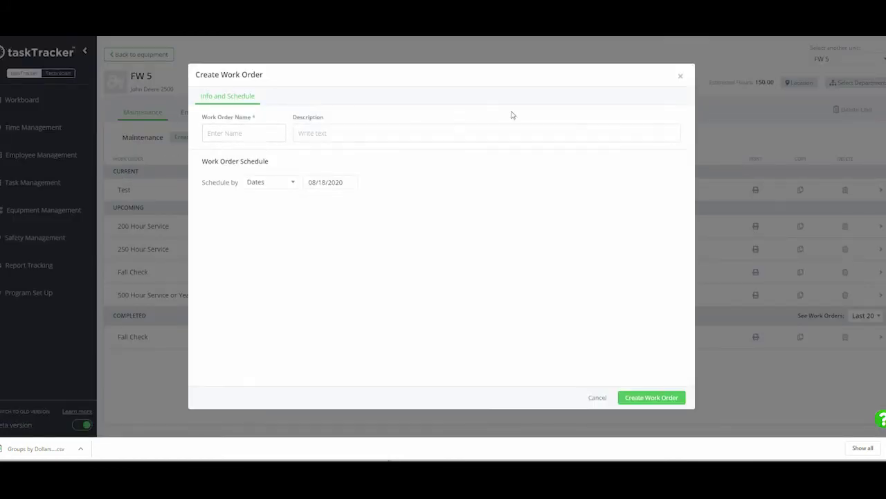
pyautogui.click(681, 78)
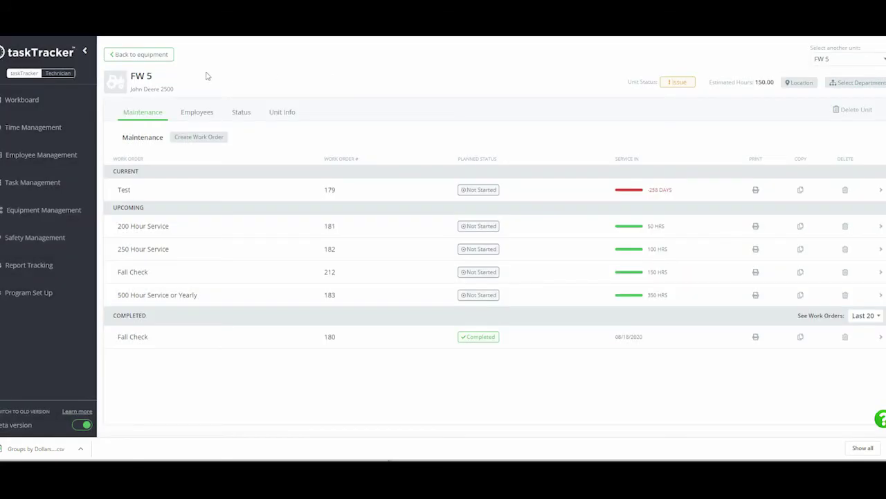
pyautogui.click(140, 54)
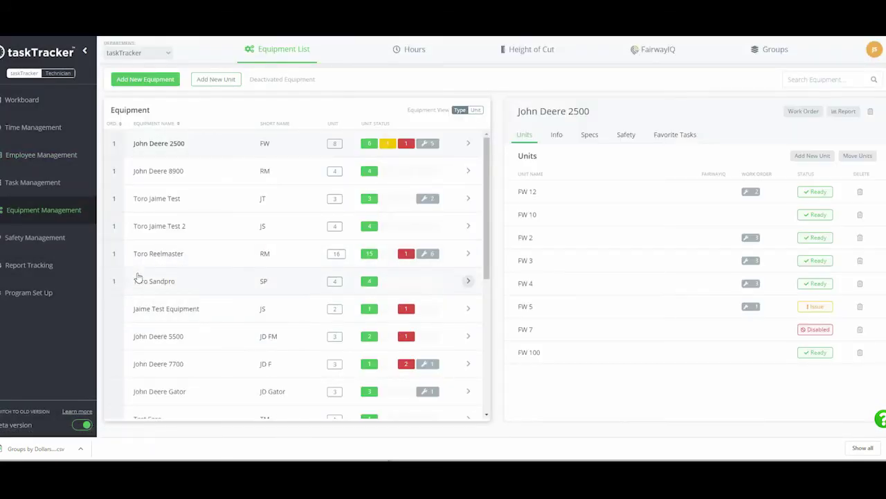
# Examine the John Deere 2500's uptime and cost reports by unit for 01/01/2020 - 08/18/2020.
pyautogui.click(843, 110)
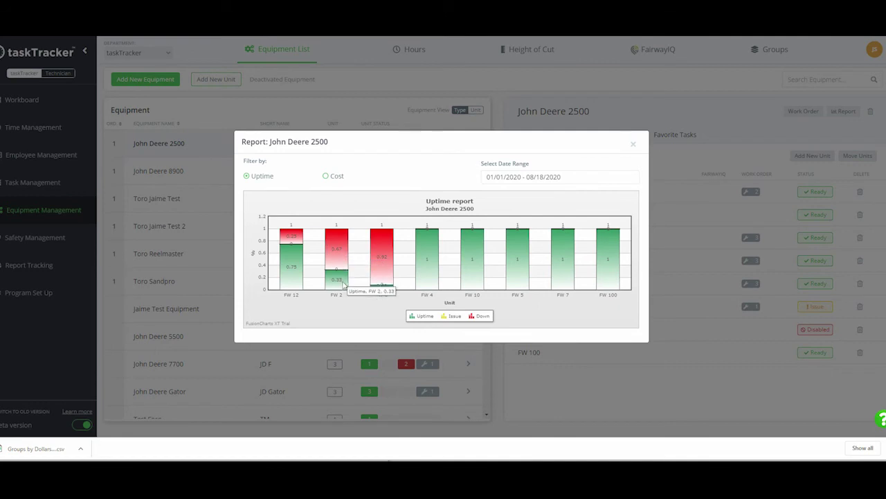
pyautogui.moveTo(312, 242)
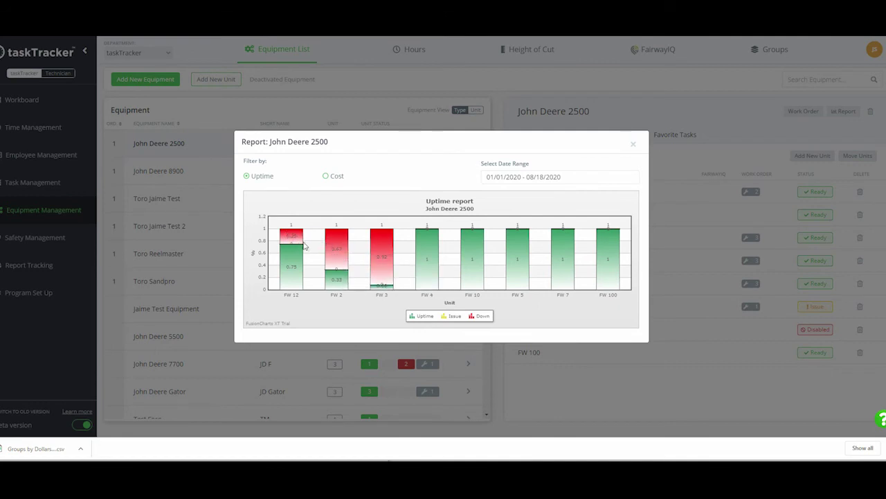
pyautogui.moveTo(295, 262)
pyautogui.click(326, 177)
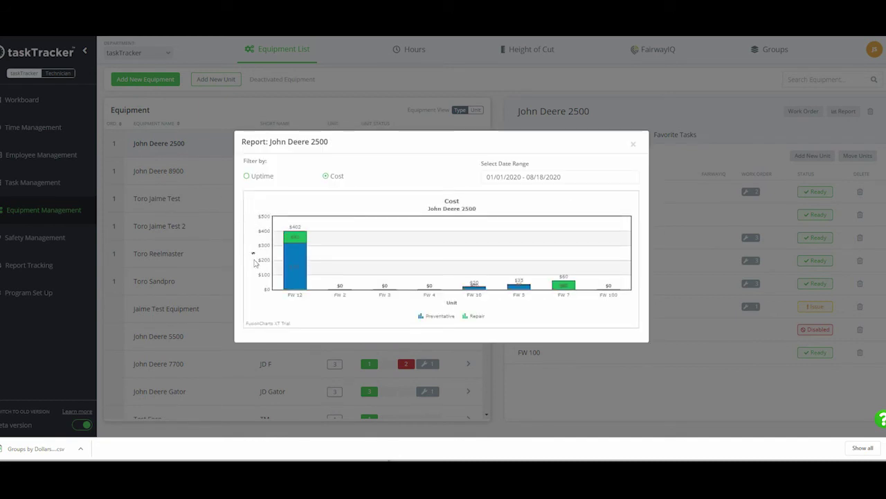
pyautogui.moveTo(298, 285)
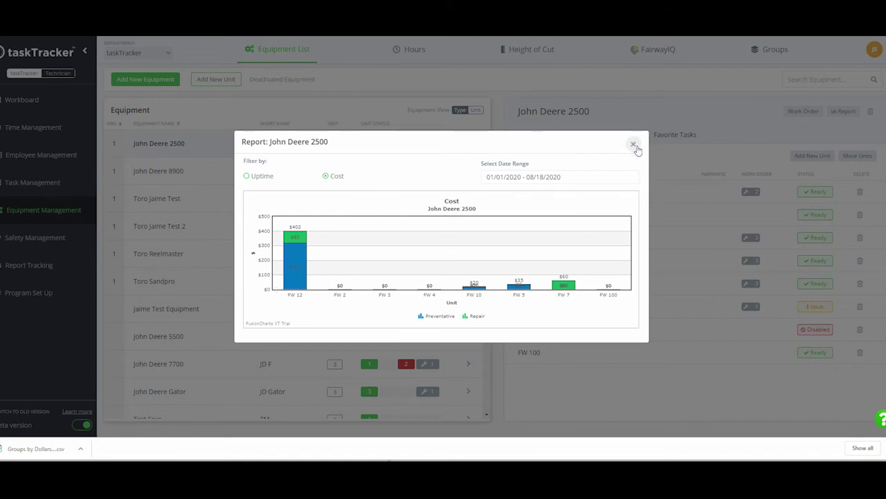
pyautogui.moveTo(296, 265)
pyautogui.click(633, 144)
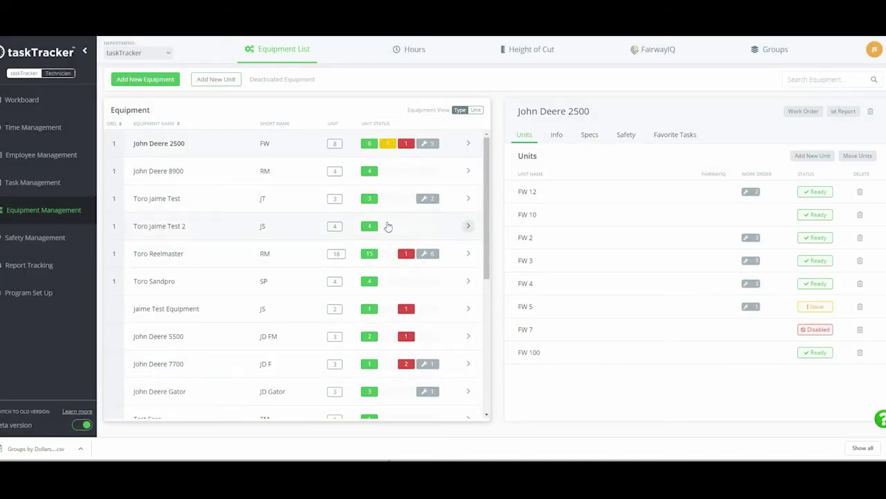
# Look over the Add New Equipment form's manufacturer, model and short name fields, and close it without adding equipment.
pyautogui.click(134, 83)
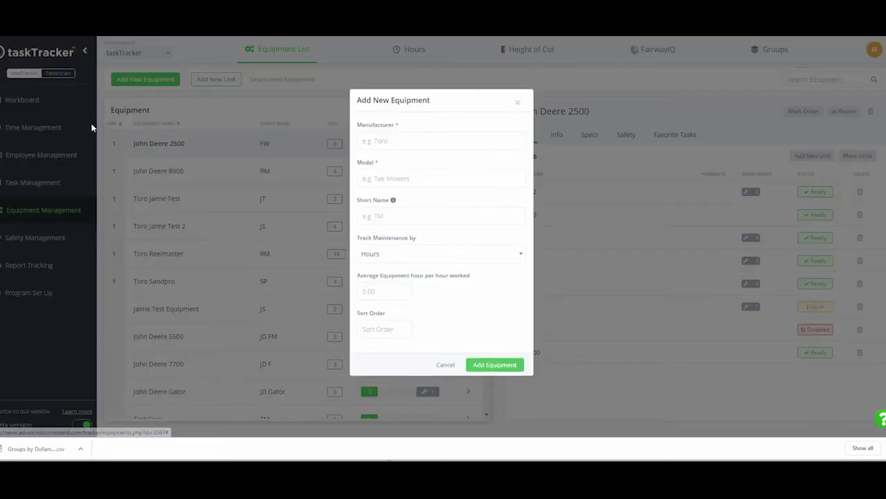
pyautogui.click(448, 131)
pyautogui.click(396, 181)
pyautogui.click(396, 181)
pyautogui.click(396, 181)
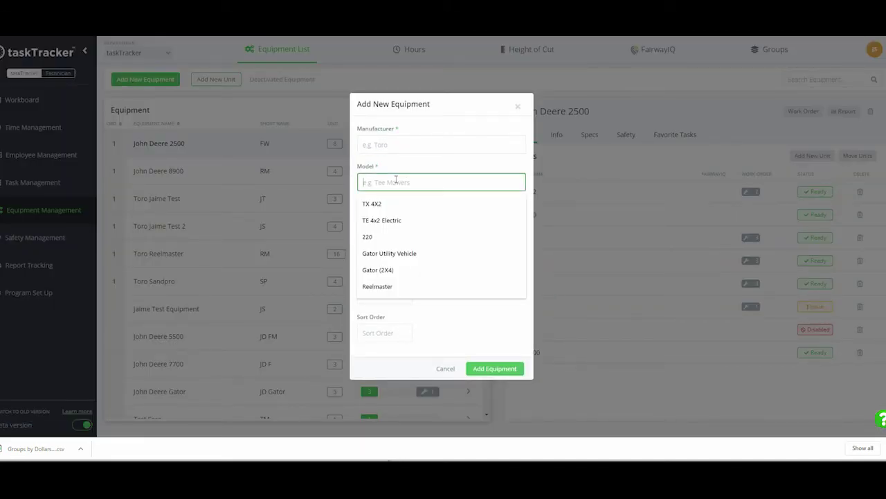
pyautogui.click(392, 220)
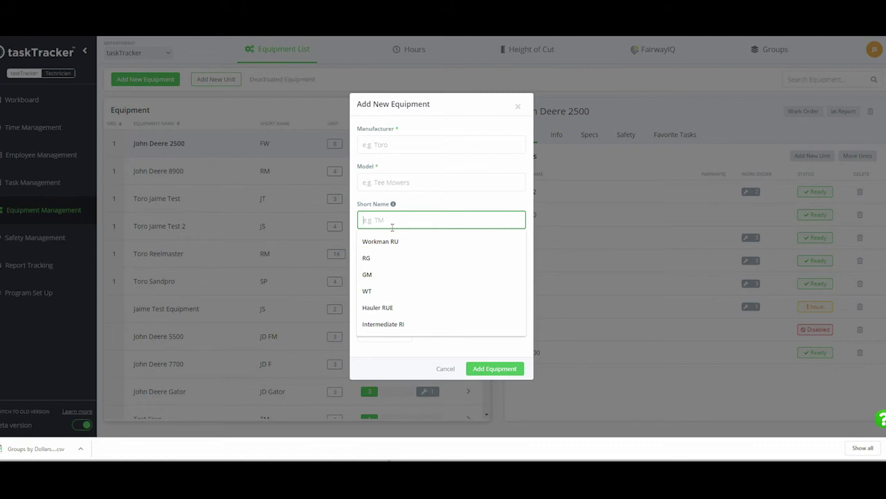
pyautogui.click(470, 198)
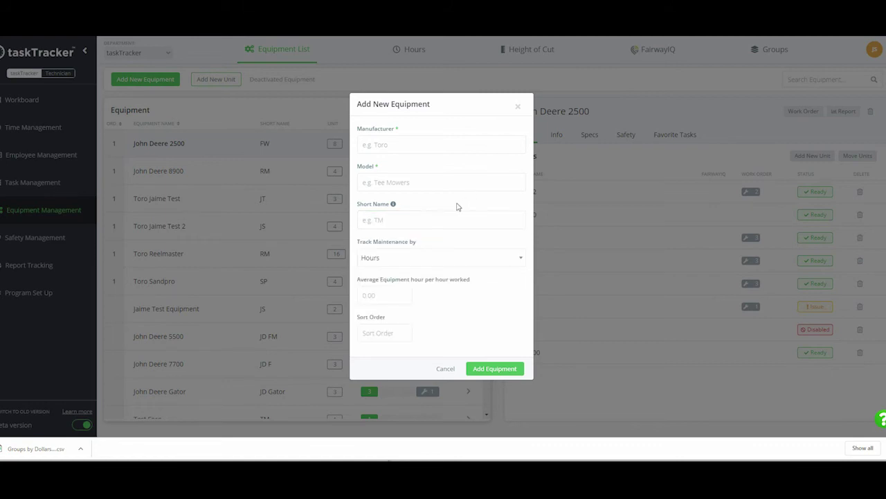
pyautogui.click(518, 107)
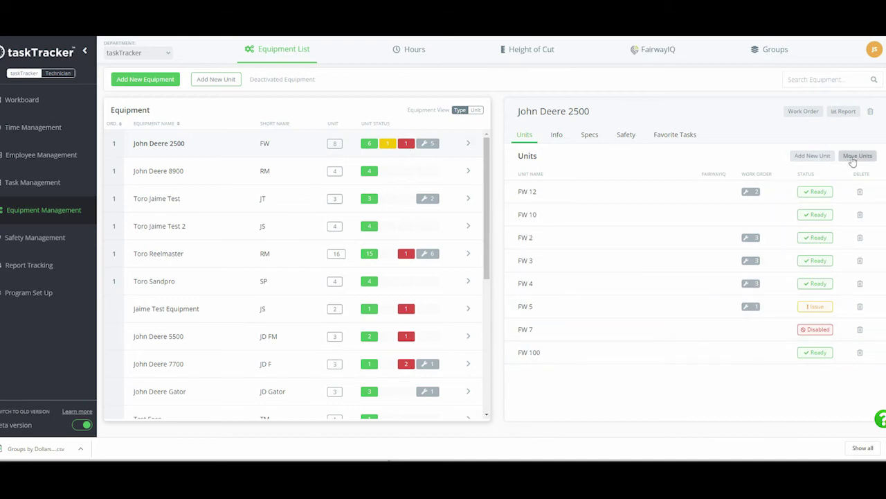
# Look over the form for adding a new unit to the John Deere 2500, and close it without adding a unit.
pyautogui.click(813, 155)
pyautogui.click(299, 173)
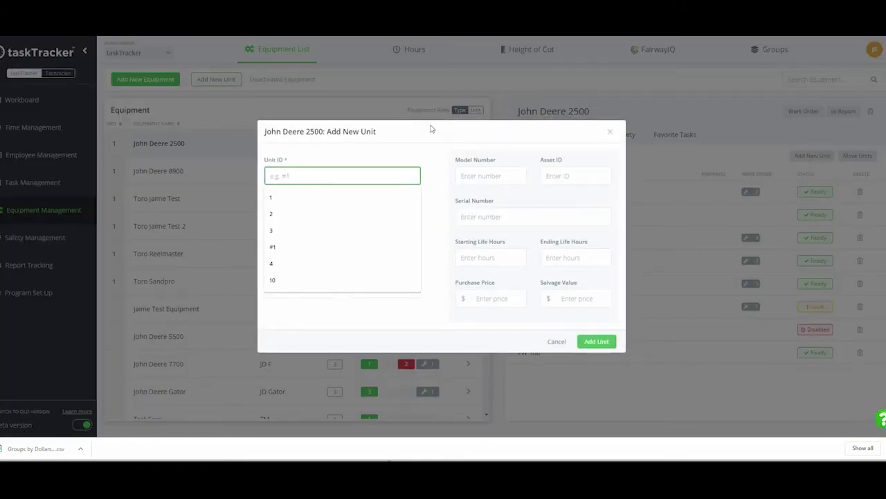
pyautogui.click(451, 134)
pyautogui.click(610, 132)
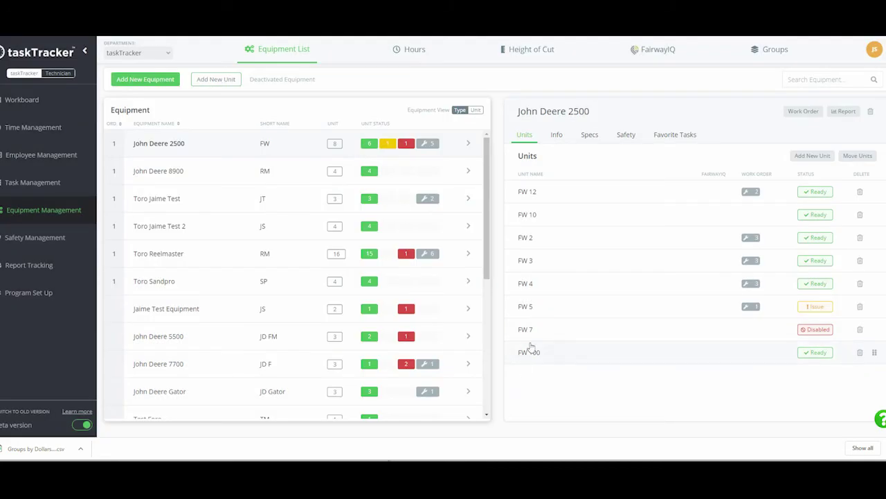
# Enter unit ID 8 on the John Deere 2500's new-unit form, check the short description field, and close the form without adding the unit.
pyautogui.click(811, 155)
pyautogui.click(320, 175)
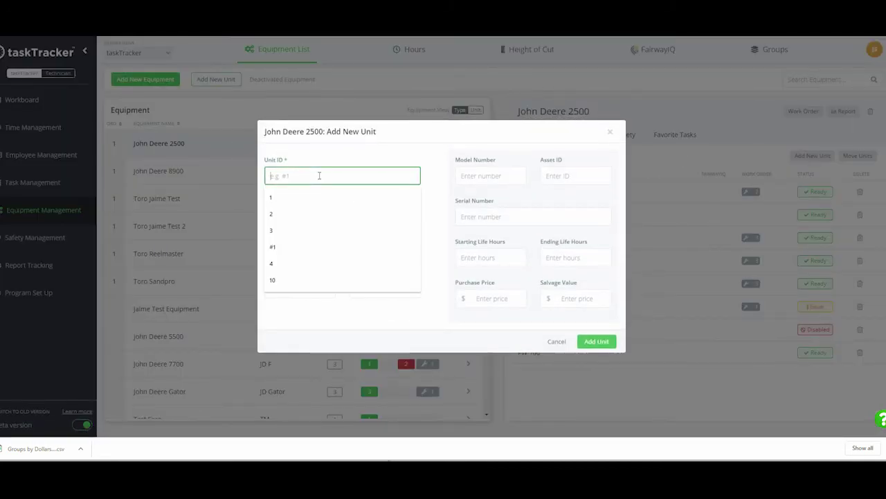
pyautogui.write('8')
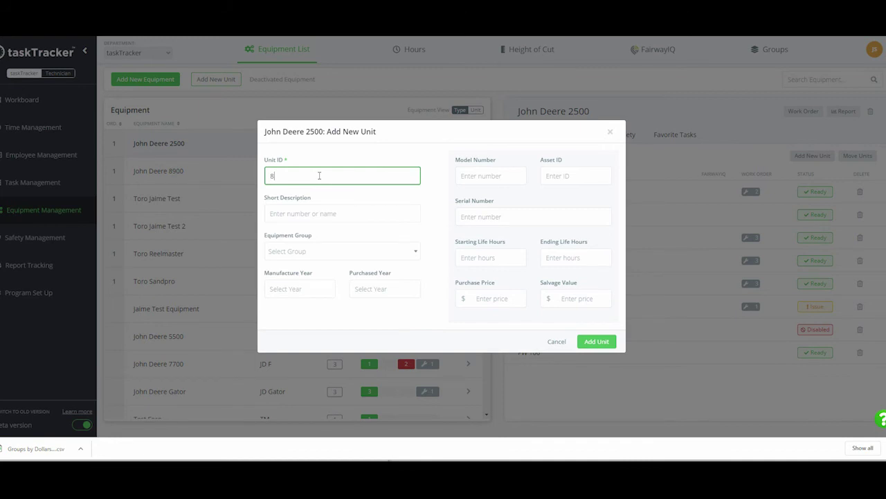
pyautogui.click(593, 341)
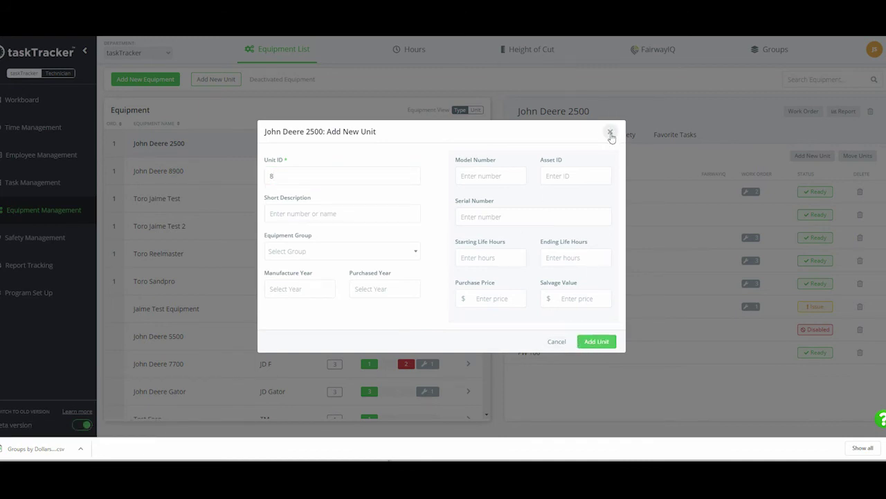
pyautogui.click(345, 217)
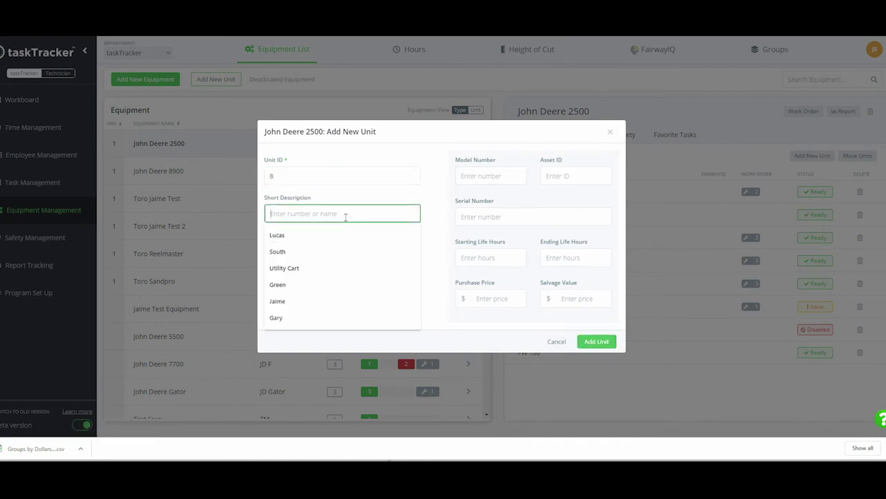
pyautogui.click(350, 202)
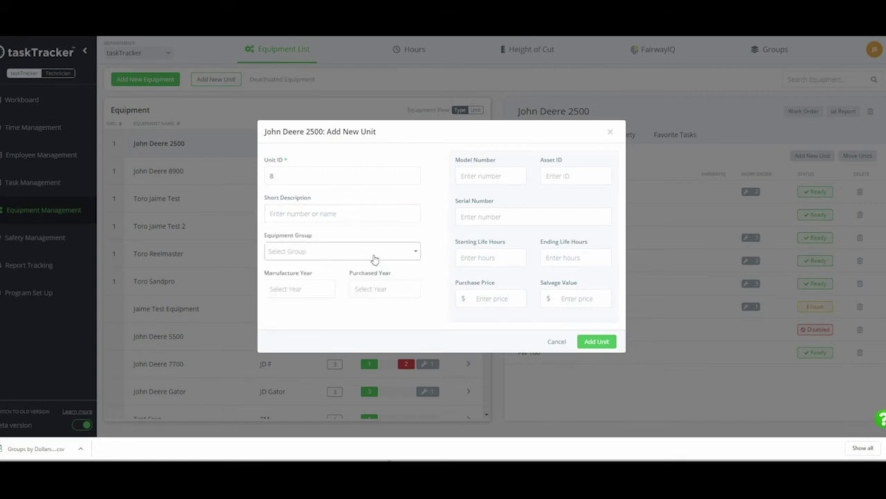
pyautogui.click(612, 132)
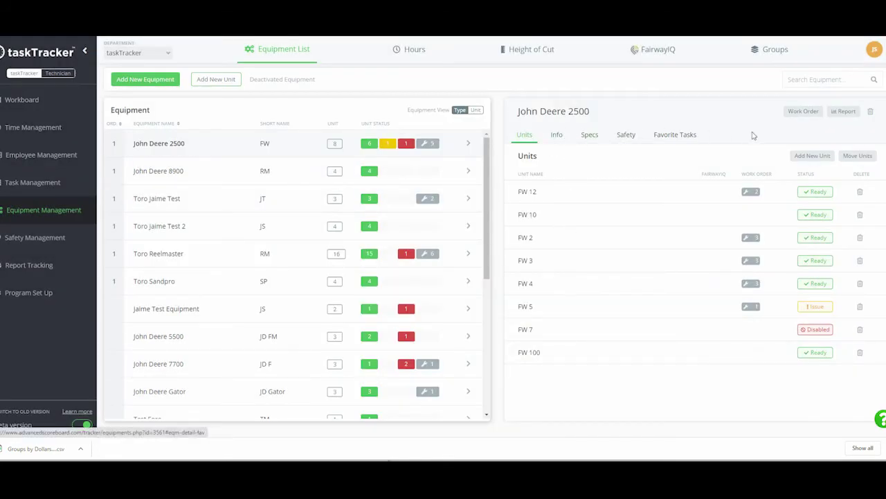
# Review unit FW 12's status and employee history, including the note on the 04/02/2020 record, and return to the equipment list.
pyautogui.click(536, 194)
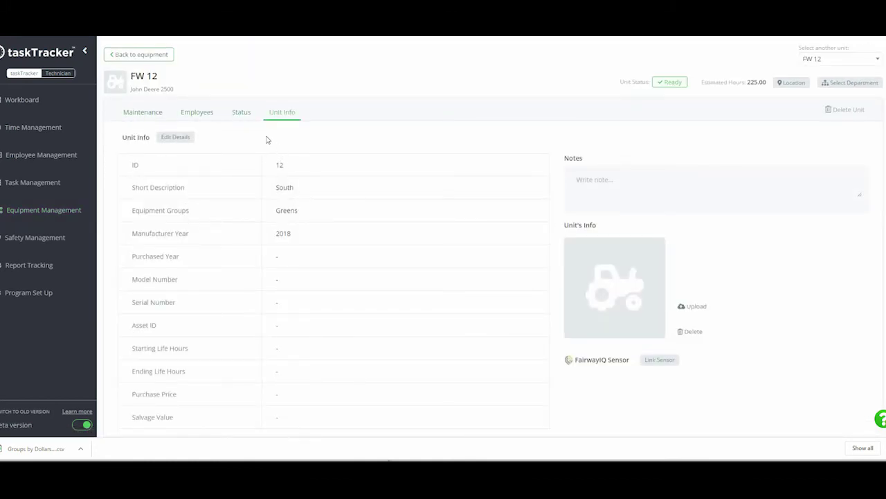
pyautogui.click(240, 113)
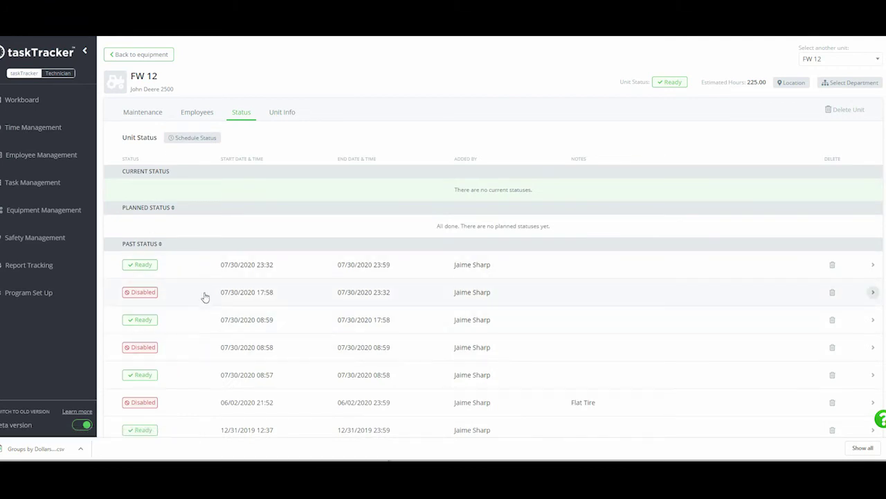
pyautogui.click(192, 126)
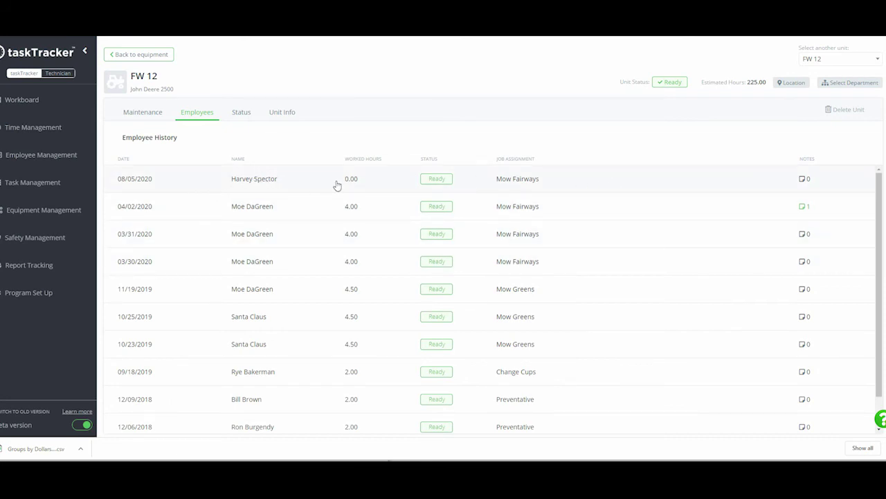
pyautogui.click(804, 208)
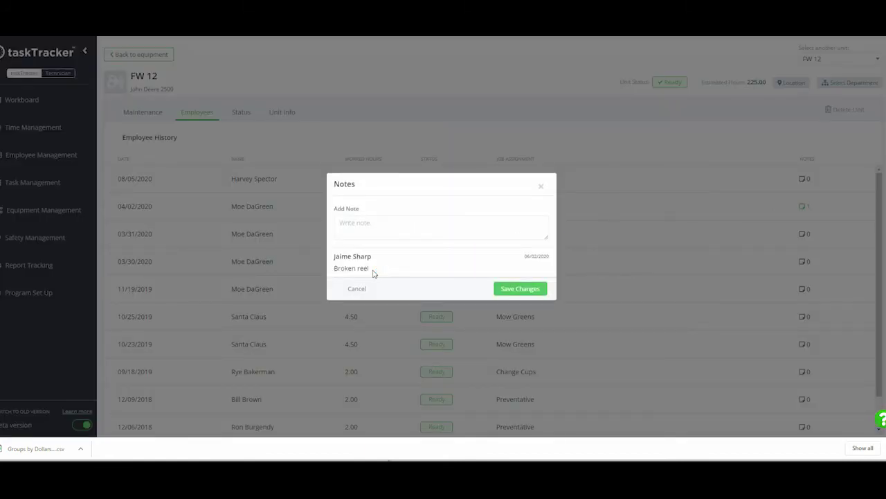
pyautogui.click(540, 186)
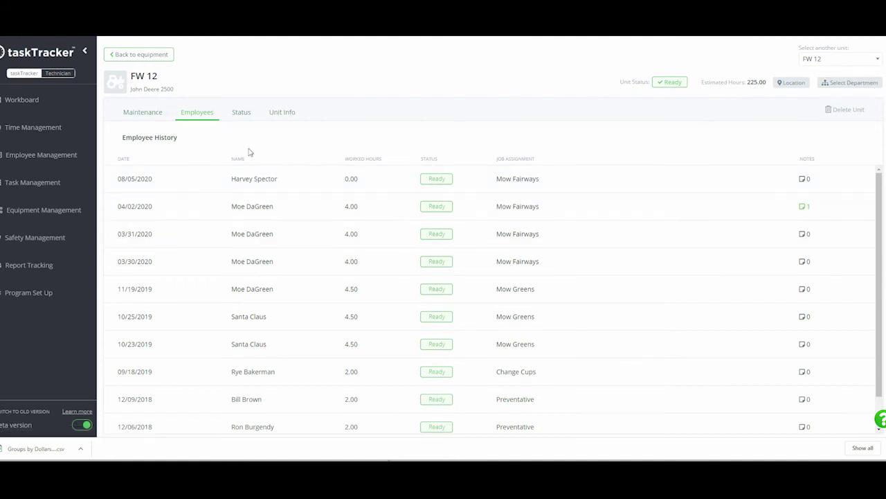
pyautogui.click(73, 209)
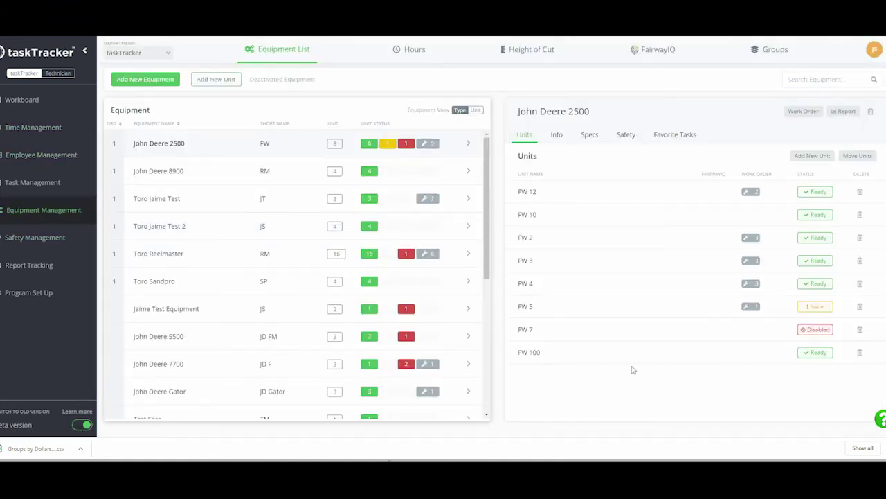
# View the list of safety cards and the safety cards attached to the Change Cups task, and close the task unchanged.
pyautogui.click(34, 247)
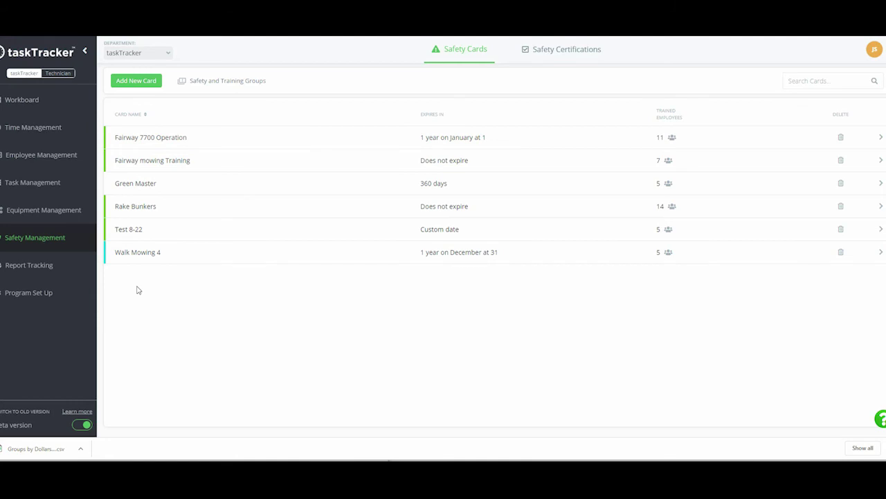
pyautogui.click(42, 182)
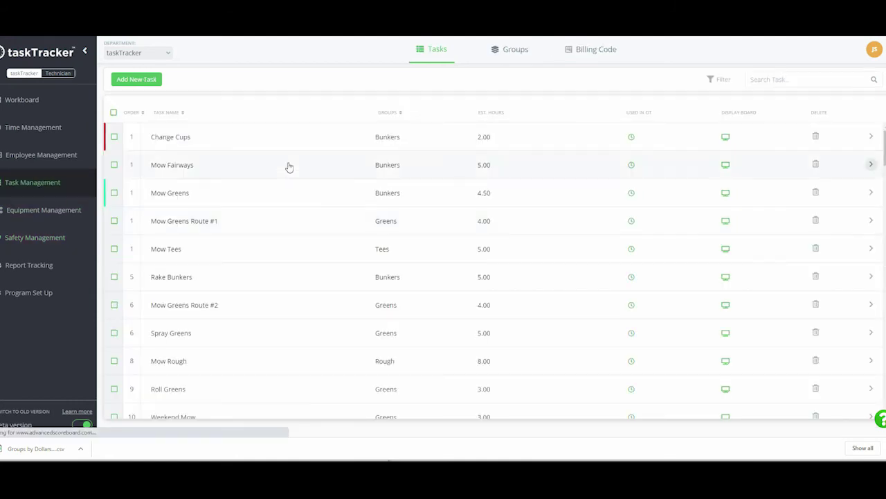
pyautogui.click(272, 144)
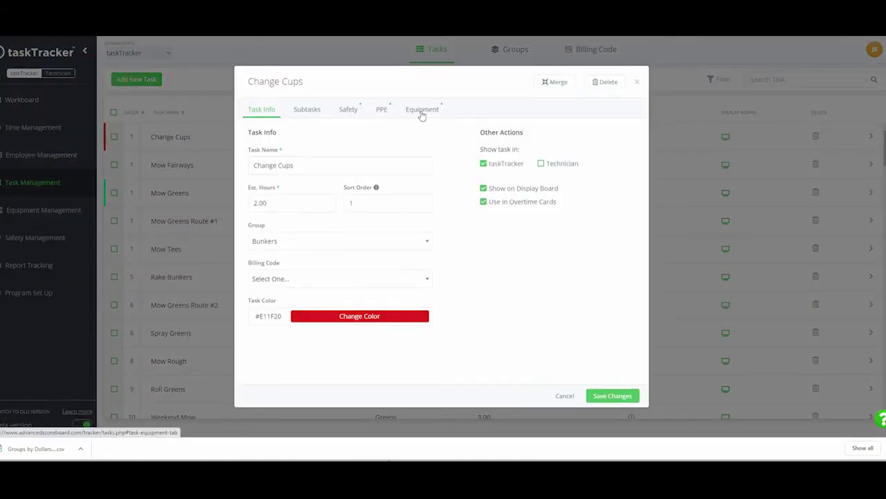
pyautogui.click(349, 110)
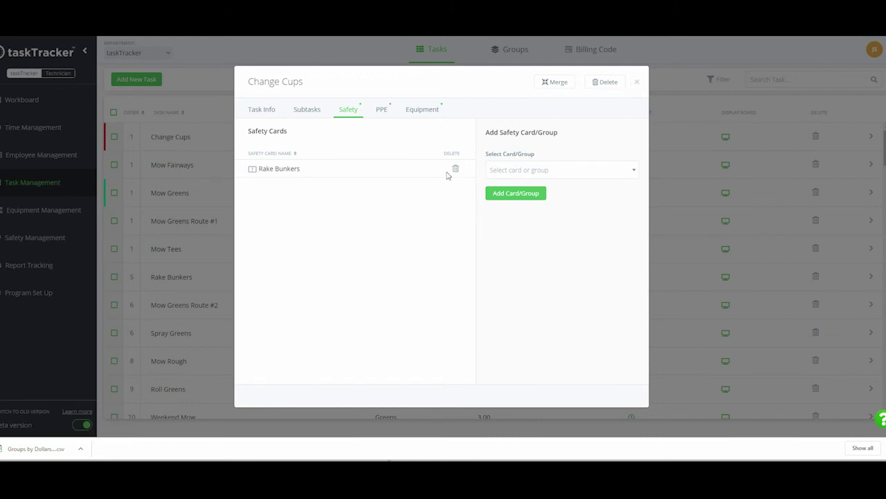
pyautogui.click(637, 83)
# Examine the safety cards assigned to the John Deere 2500 in the equipment list.
pyautogui.click(73, 205)
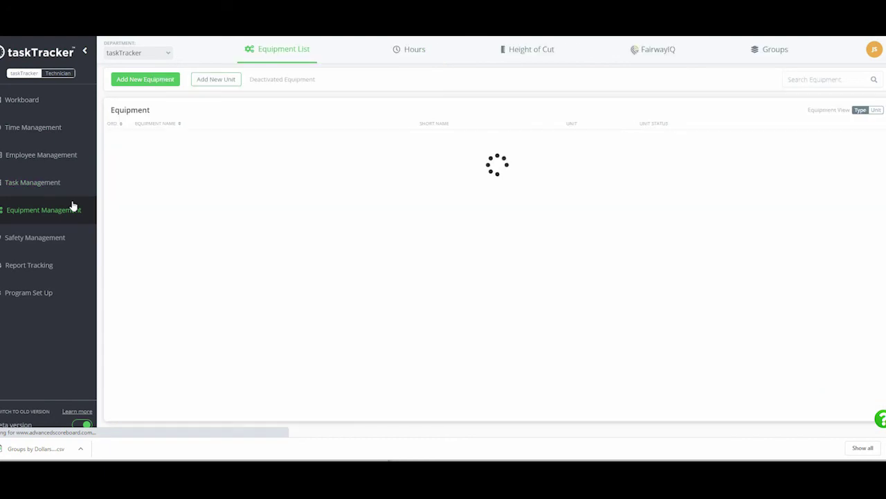
pyautogui.click(192, 148)
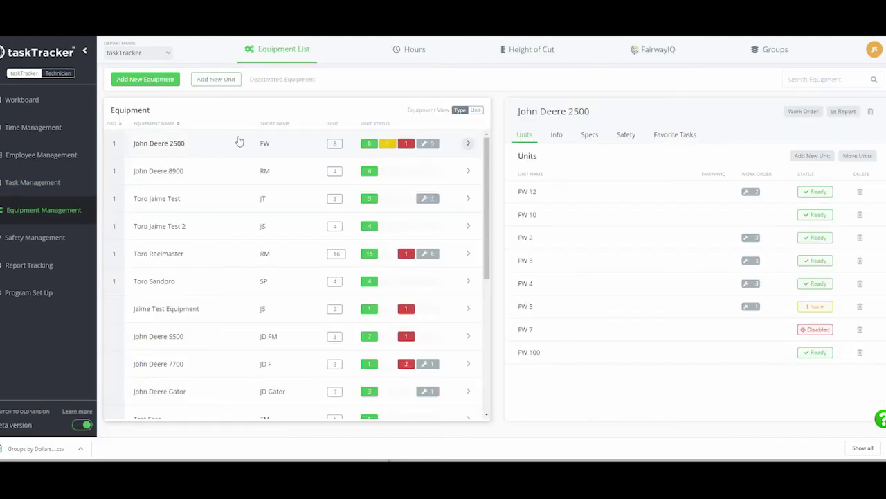
pyautogui.click(631, 138)
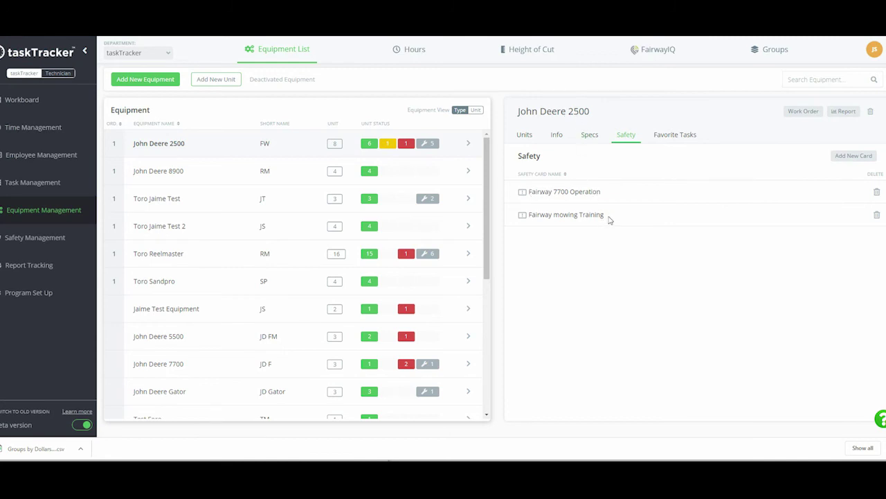
pyautogui.moveTo(609, 220); pyautogui.dragTo(520, 191)
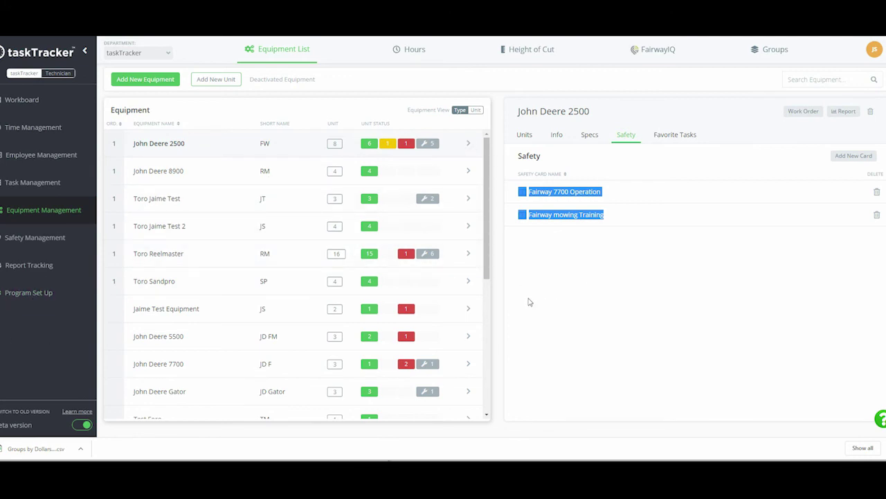
# Look over the workboard options in the program setup and the weekly mow pattern schedule, and close the schedule unchanged.
pyautogui.click(27, 298)
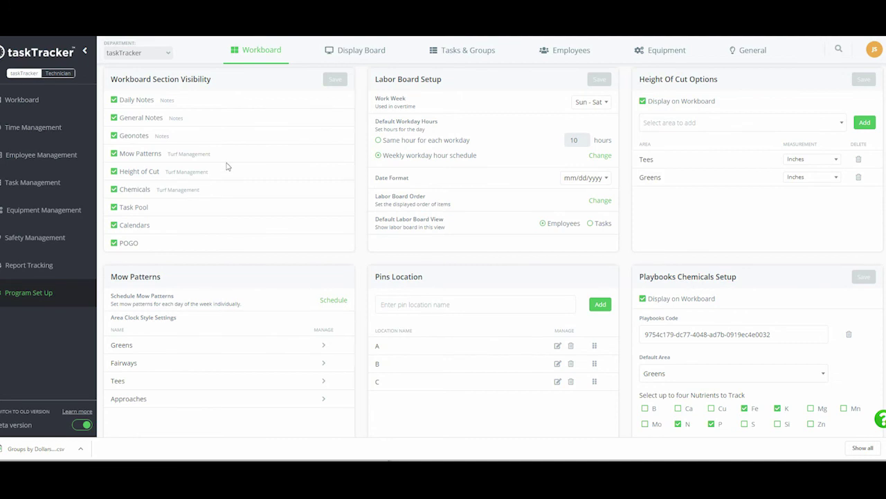
pyautogui.scroll(-1, 290, 92)
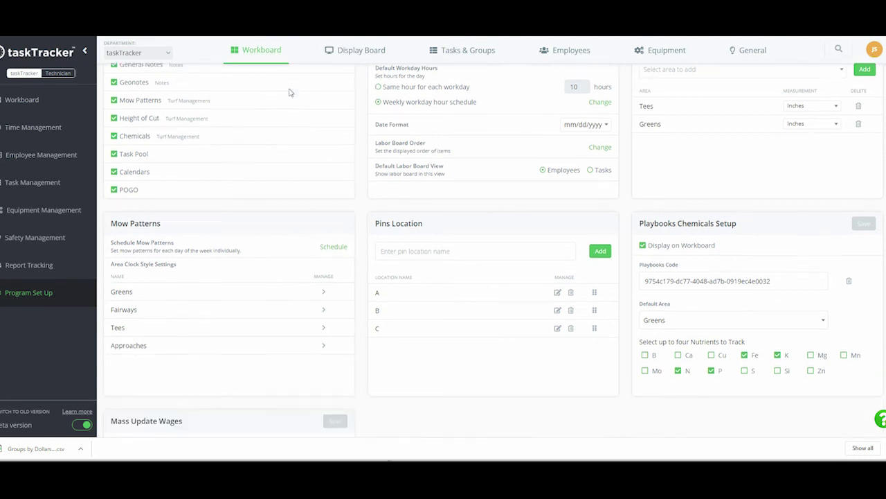
pyautogui.scroll(-2, 289, 92)
pyautogui.scroll(3, 290, 92)
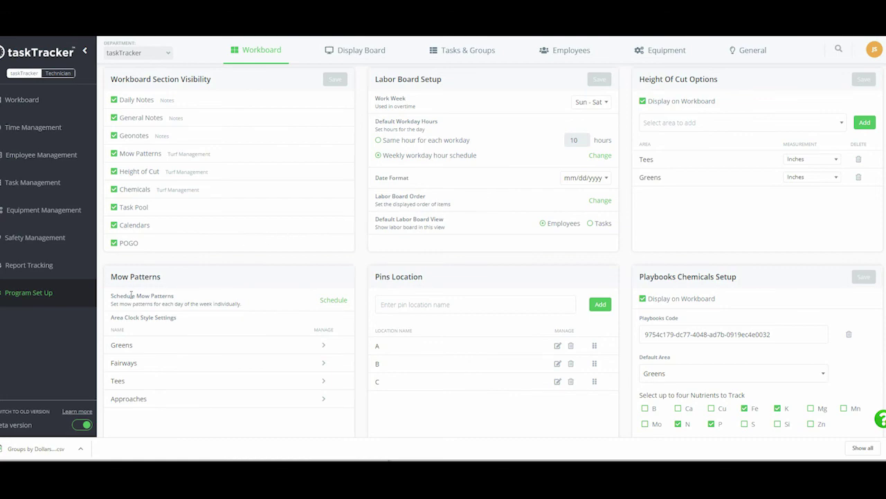
pyautogui.click(256, 320)
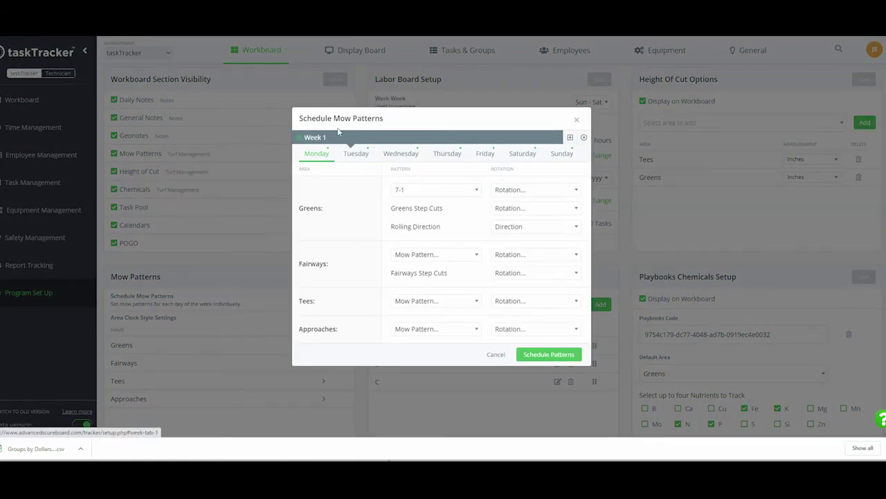
pyautogui.click(576, 120)
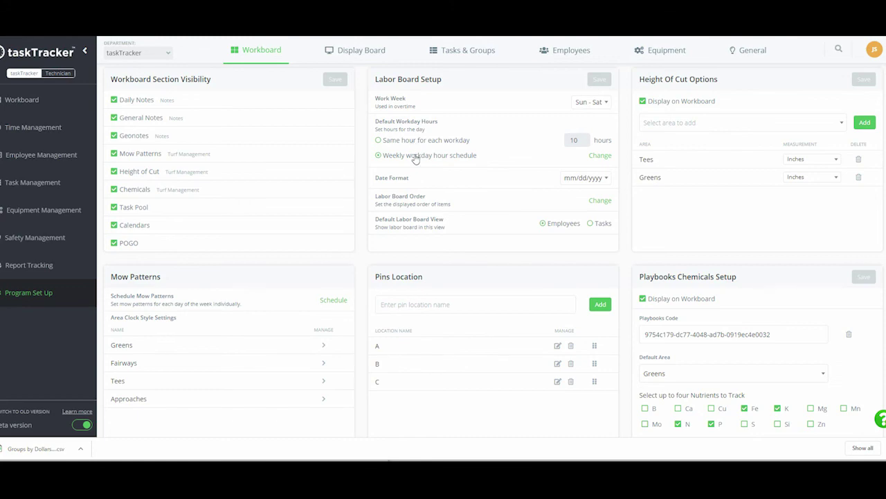
# View the weekly workday hour schedule, close it unchanged, and check the field for adding a pin location.
pyautogui.click(596, 155)
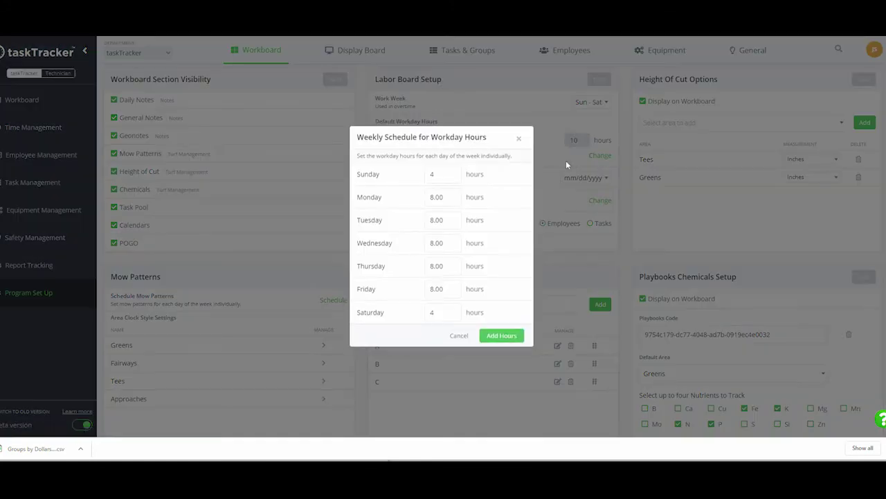
pyautogui.click(519, 139)
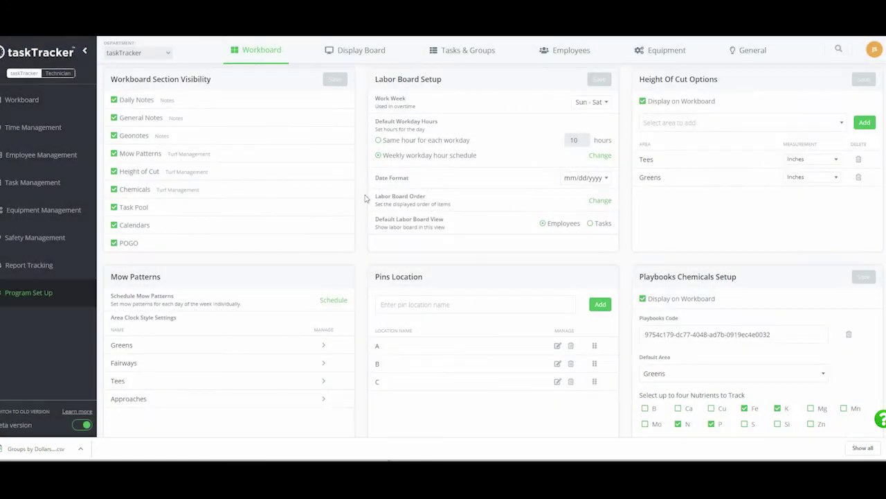
pyautogui.click(419, 304)
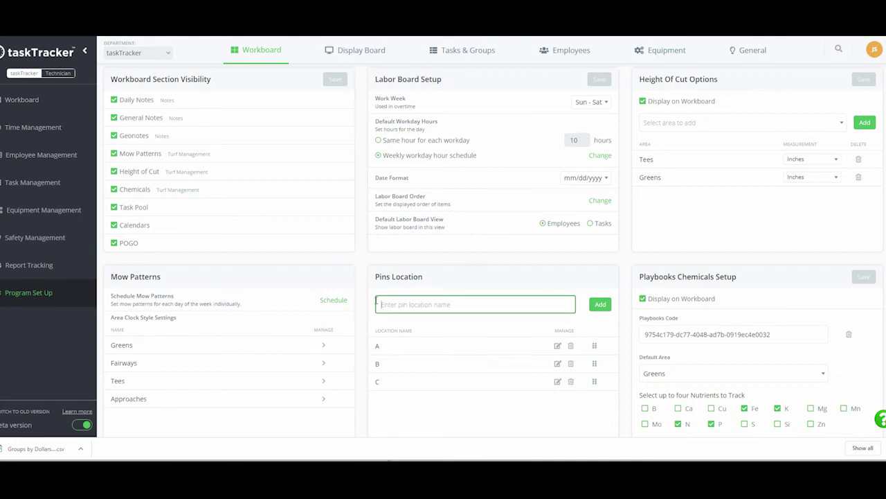
# Look through the display board, tasks and groups, employee, equipment and general settings, and return to the workboard settings.
pyautogui.click(340, 54)
pyautogui.click(455, 54)
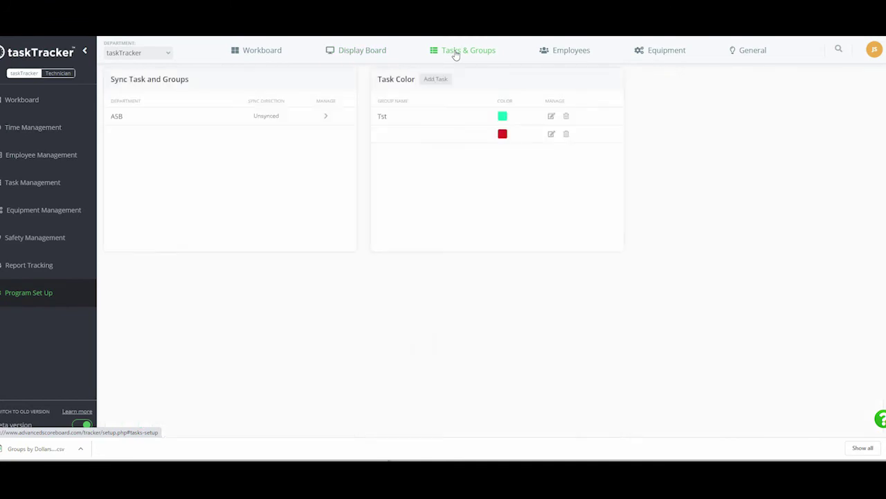
pyautogui.click(556, 54)
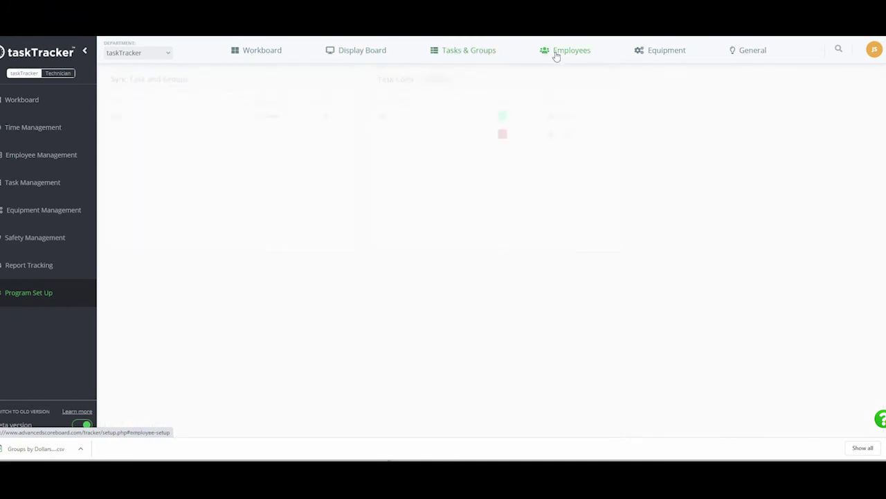
pyautogui.click(658, 54)
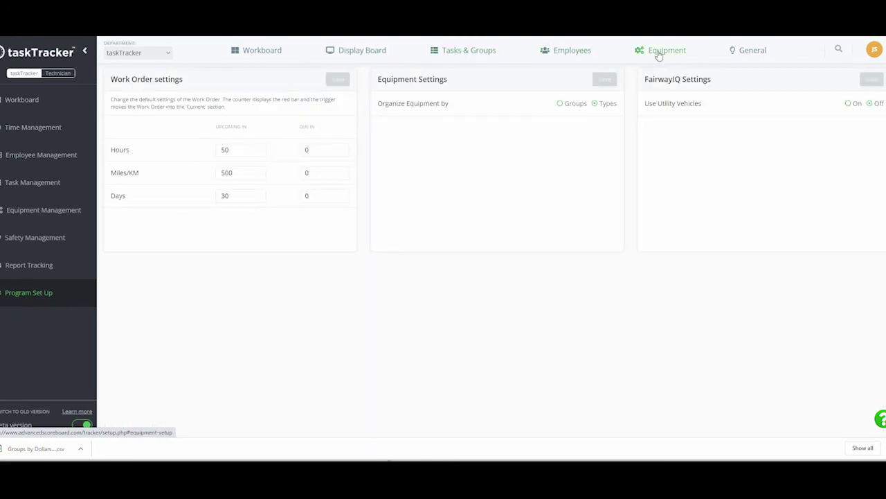
pyautogui.click(737, 54)
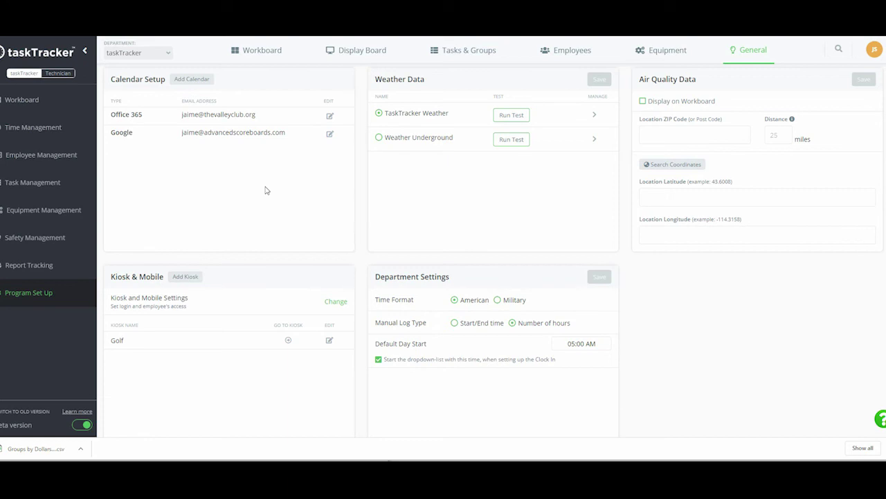
pyautogui.click(277, 55)
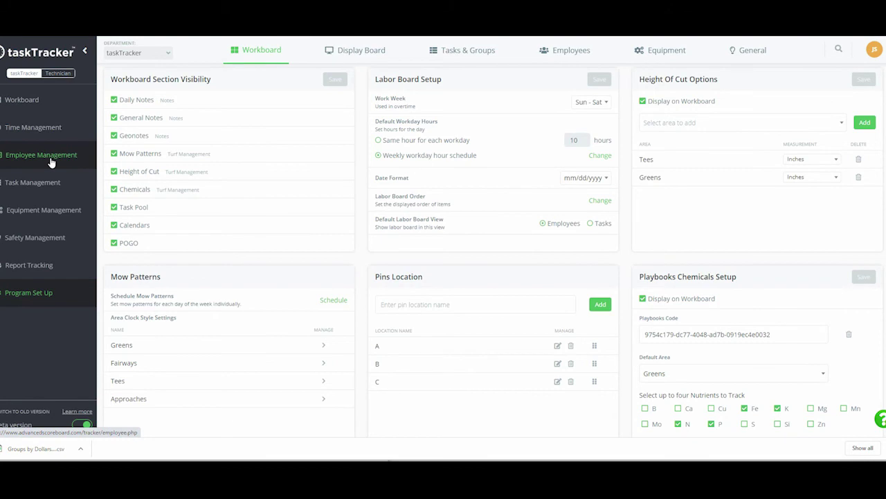
# Switch to the Technician workboard and expand the Check Tire work order for John Deere 2500 unit 3.
pyautogui.click(65, 78)
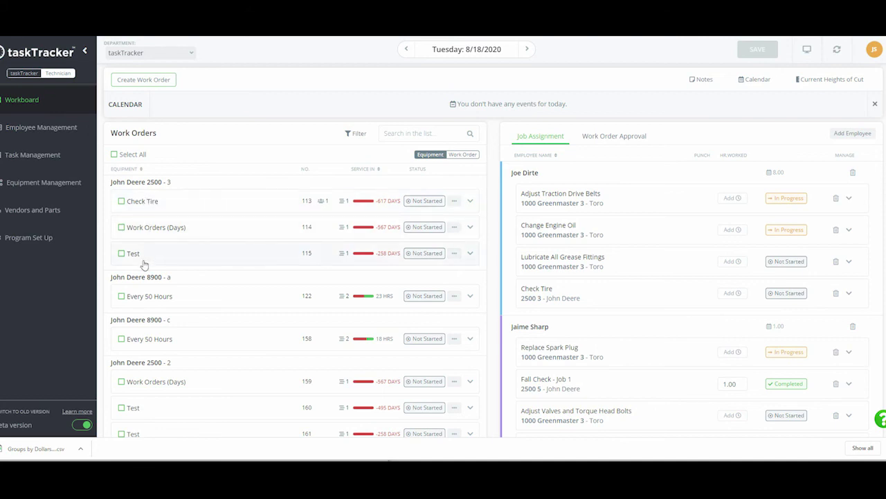
pyautogui.click(471, 201)
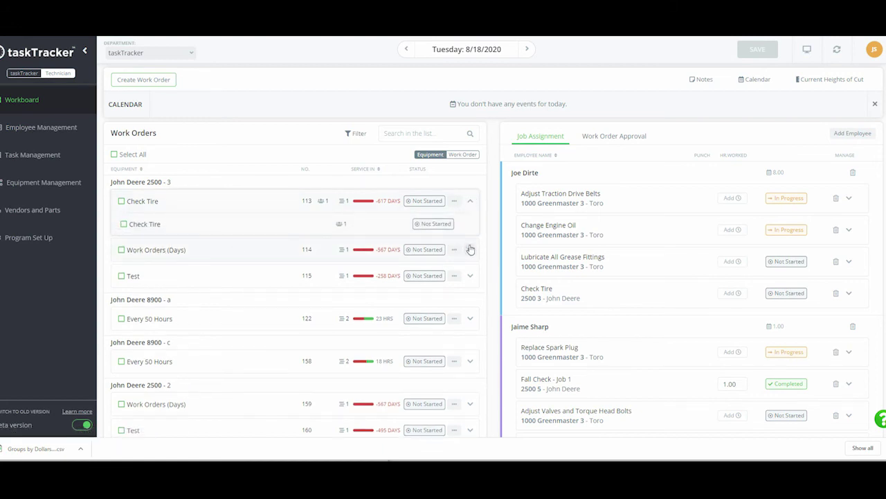
# Expand the remaining John Deere 2500 unit 3 work orders and the 8900 c Every 50 Hours order, and review the employees' job assignments.
pyautogui.click(471, 249)
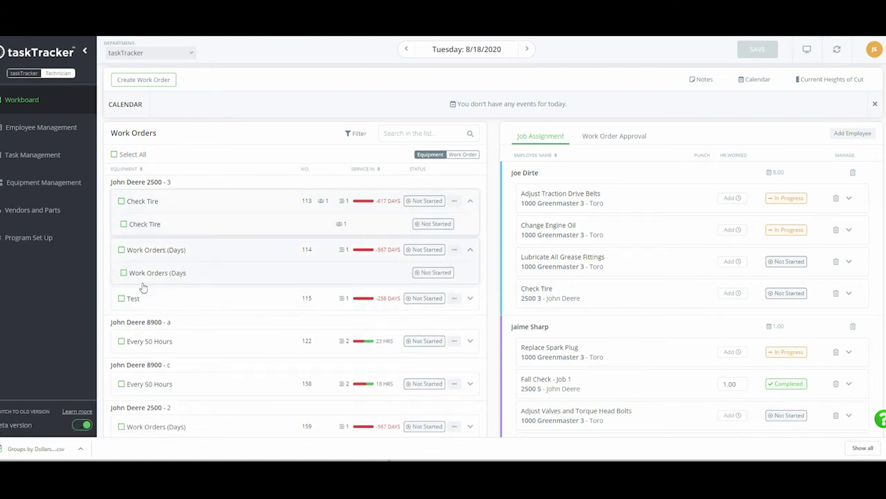
pyautogui.click(470, 298)
pyautogui.click(470, 299)
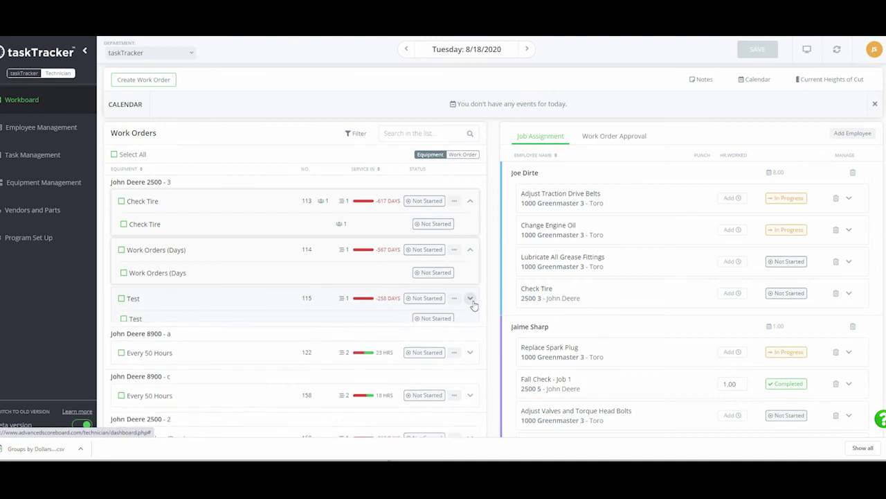
pyautogui.click(470, 384)
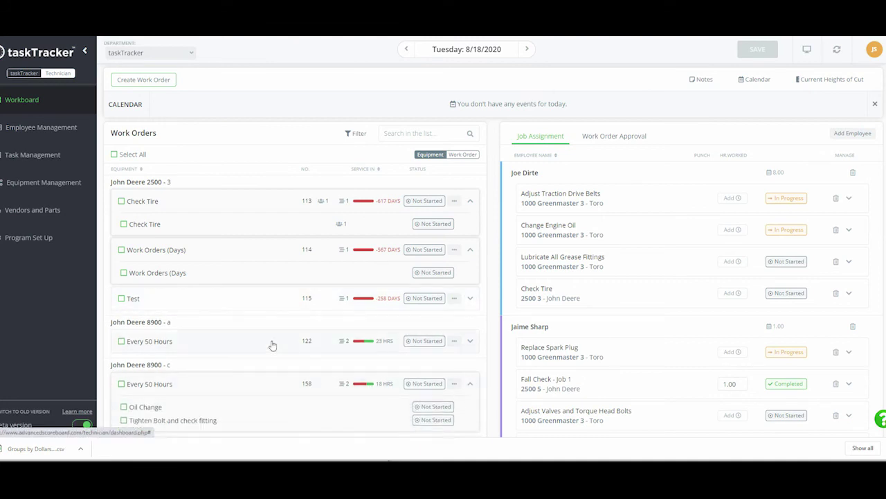
pyautogui.scroll(-1, 211, 345)
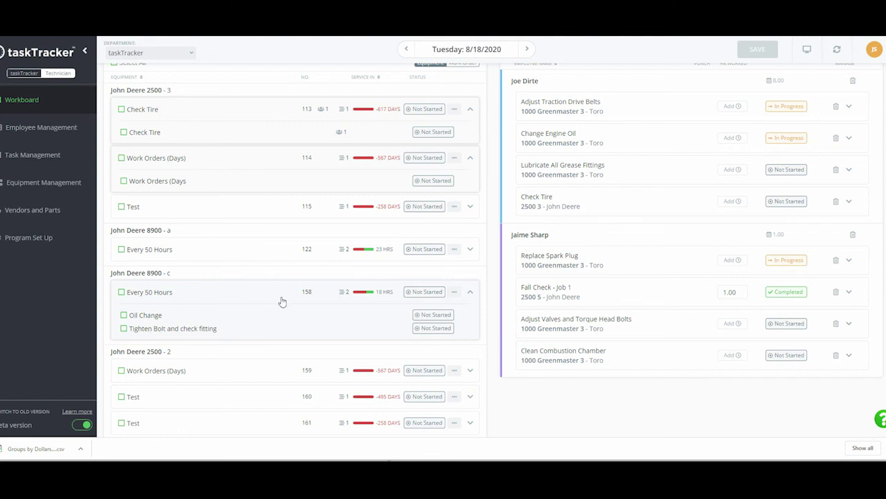
pyautogui.scroll(1, 491, 312)
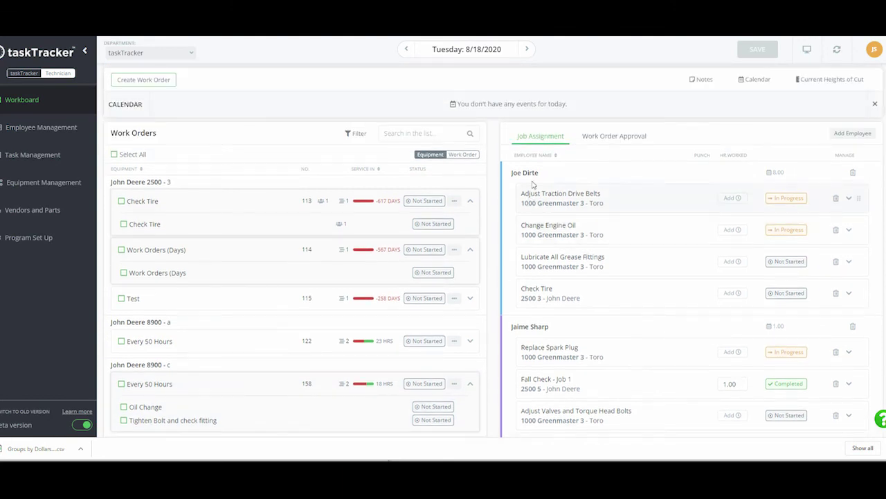
pyautogui.scroll(-1, 531, 335)
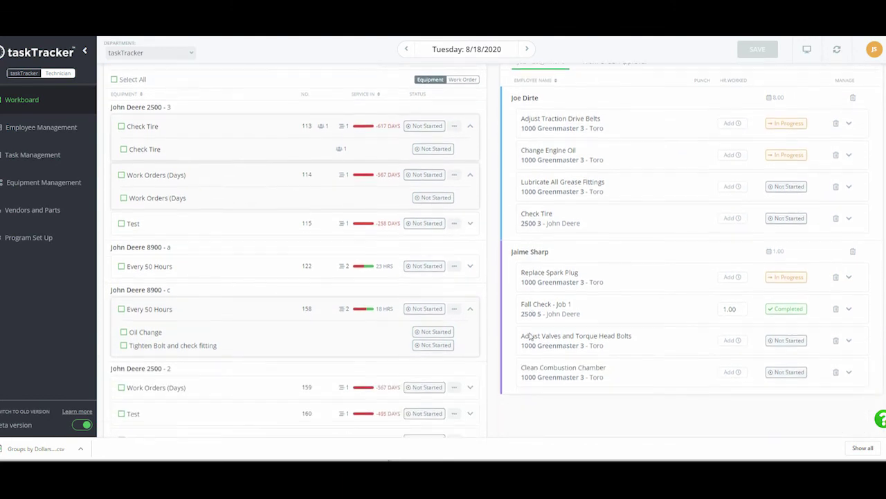
# Assign both John Deere 8900 c Every 50 Hours jobs to the second employee, place them first in that job list, and save.
pyautogui.click(121, 291)
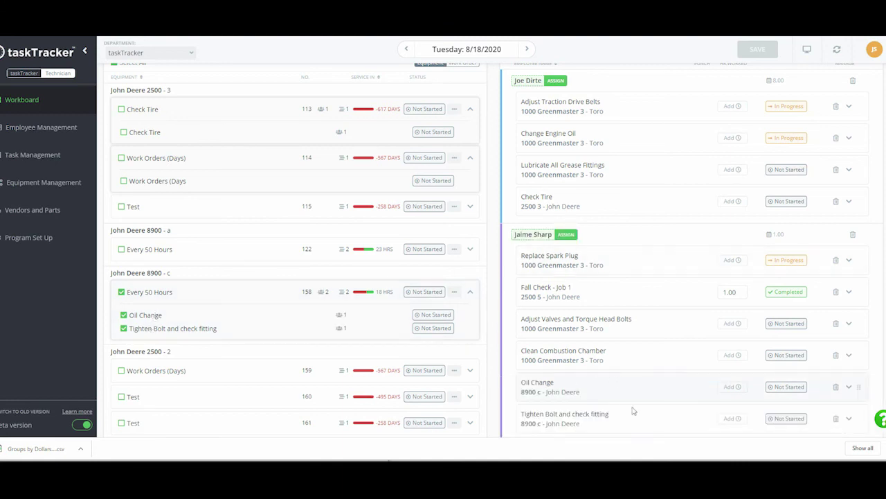
pyautogui.scroll(-2, 633, 425)
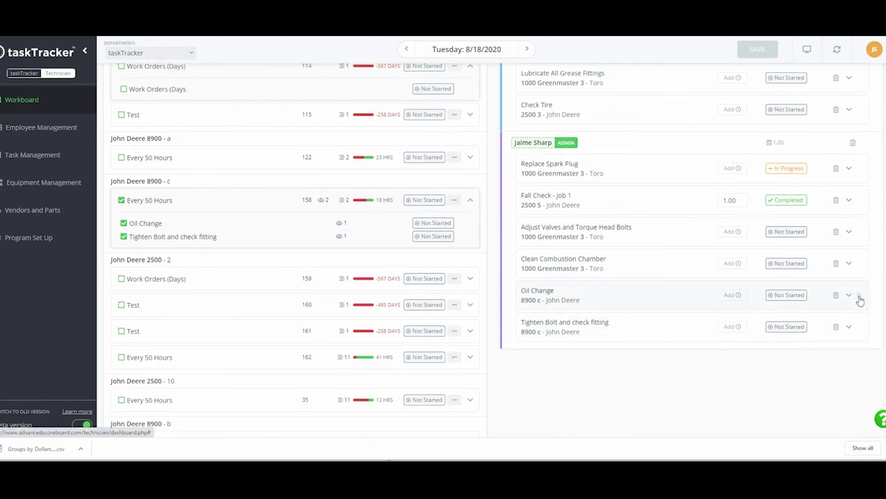
pyautogui.moveTo(859, 297); pyautogui.dragTo(849, 166)
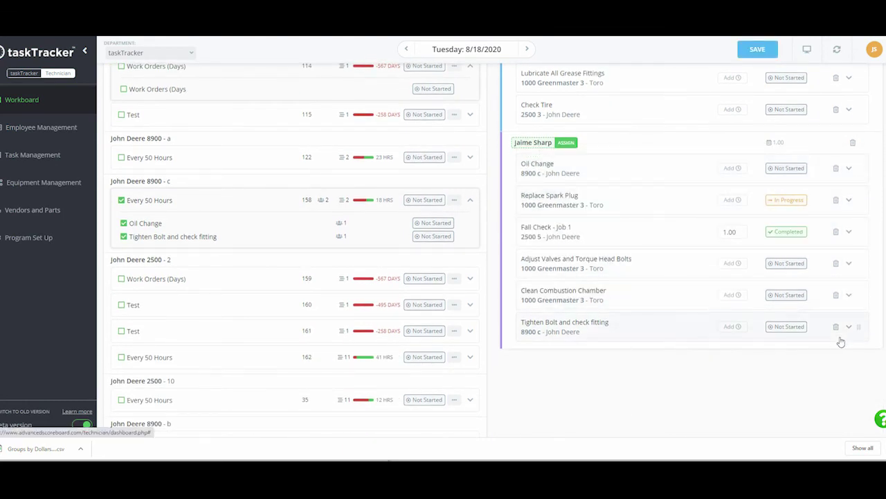
pyautogui.moveTo(861, 332); pyautogui.dragTo(851, 198)
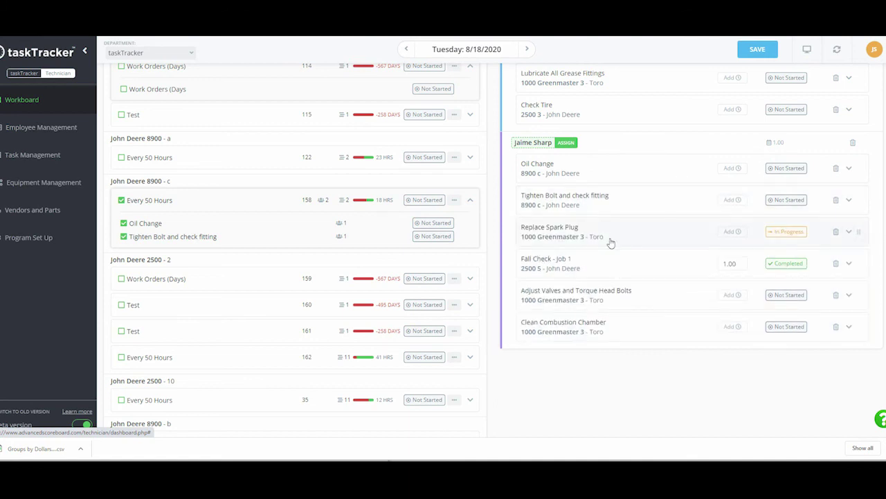
pyautogui.scroll(2, 572, 312)
pyautogui.scroll(3, 572, 311)
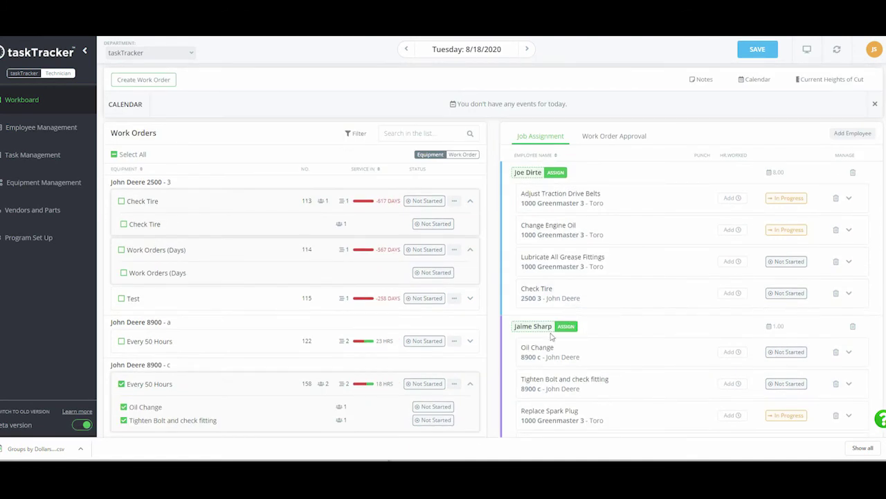
pyautogui.click(755, 48)
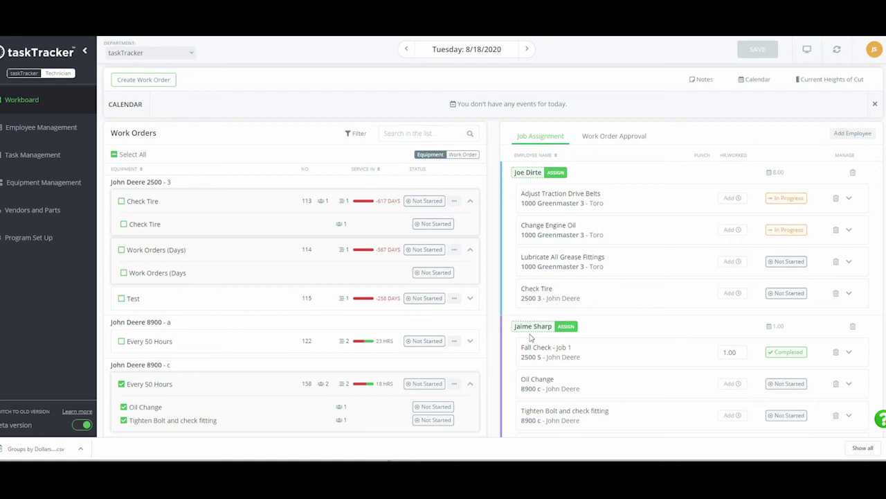
# Look through the Technician display board for the day's job assignments and return to the workboard.
pyautogui.click(809, 48)
pyautogui.scroll(-3, 506, 309)
pyautogui.scroll(3, 506, 310)
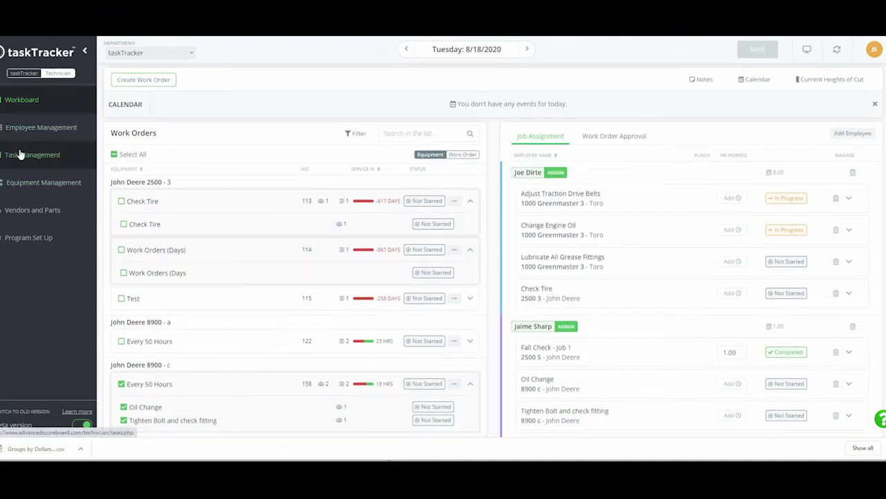
# View the Technician equipment and task lists, check the options for creating a new task, and close the form without adding one.
pyautogui.click(23, 181)
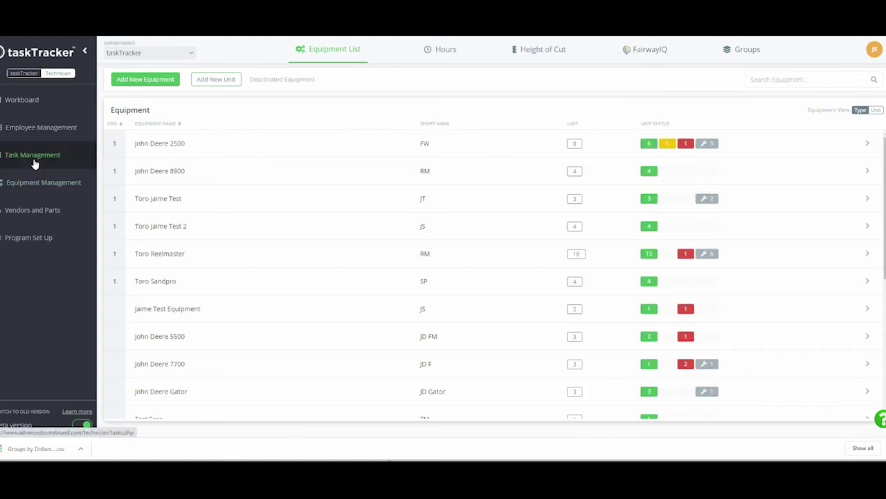
pyautogui.click(34, 158)
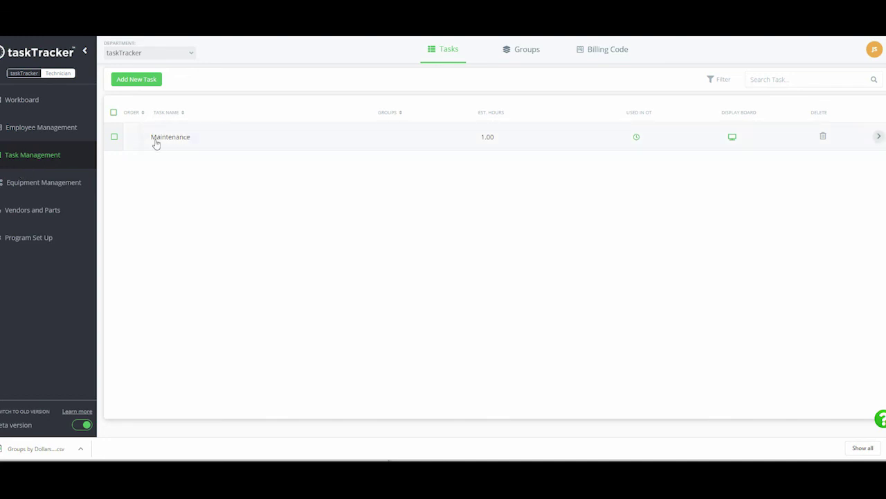
pyautogui.click(136, 83)
pyautogui.click(291, 162)
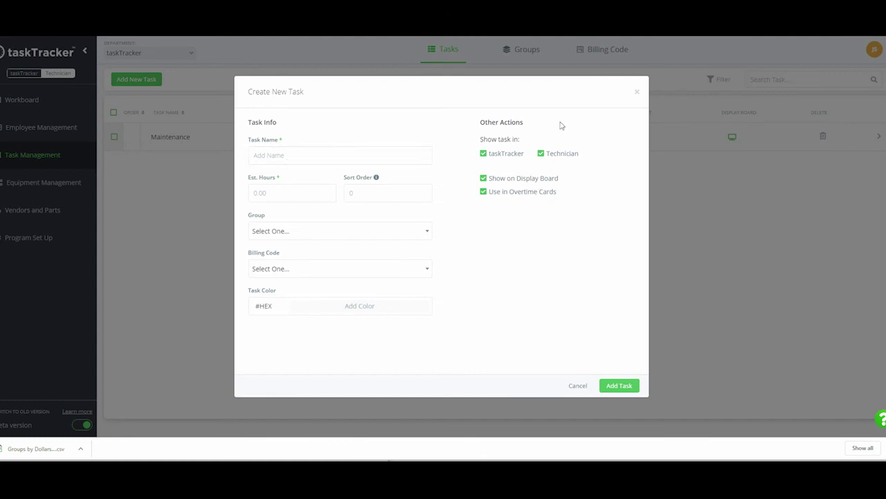
pyautogui.click(637, 92)
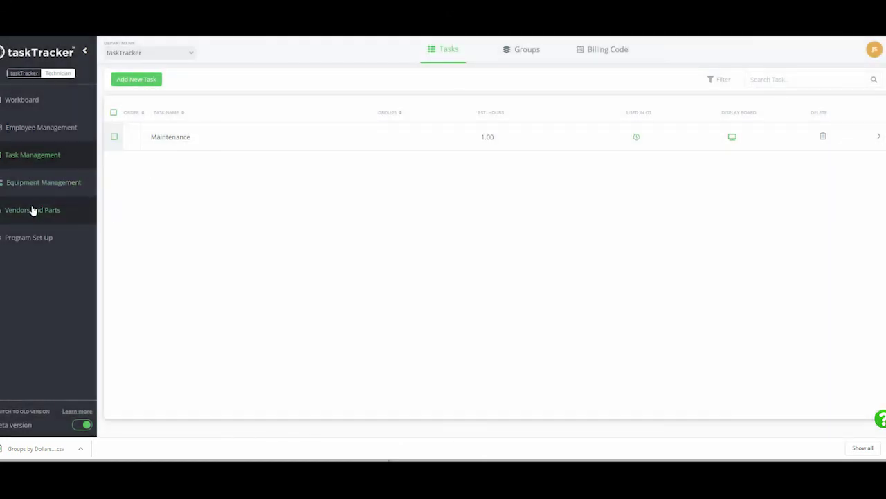
# On the Technician workboard, record 1 hour worked on the Oil Change job for John Deere 8900 c.
pyautogui.click(31, 110)
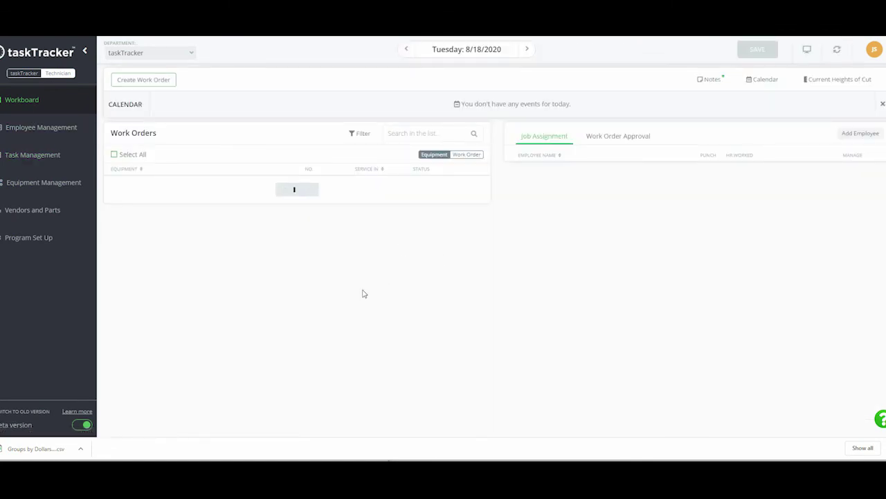
pyautogui.scroll(-1, 561, 306)
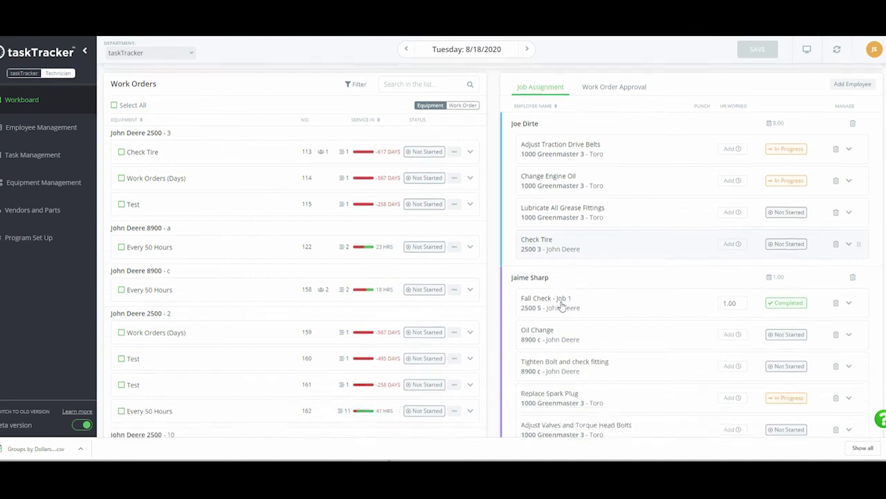
pyautogui.scroll(-2, 561, 306)
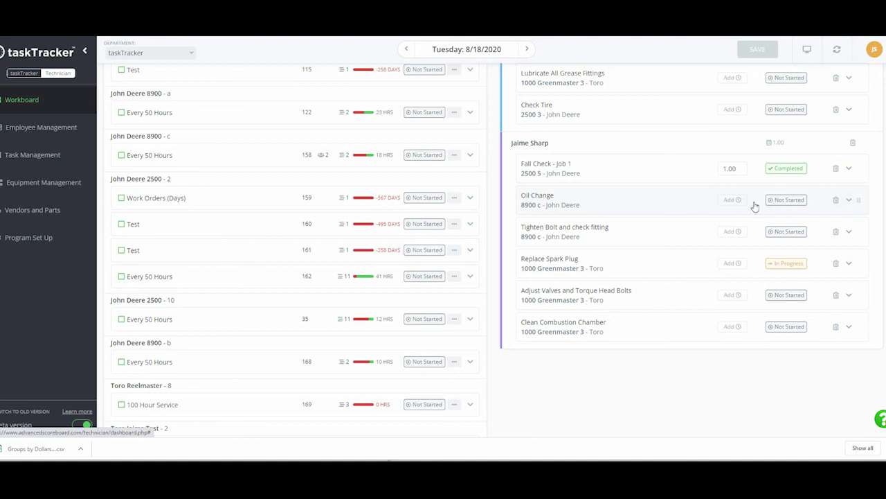
pyautogui.click(731, 199)
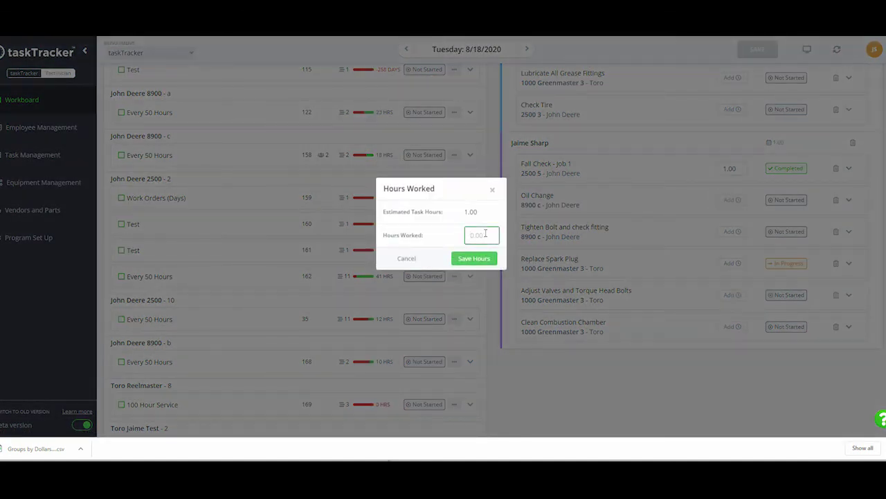
pyautogui.write('1')
pyautogui.click(485, 259)
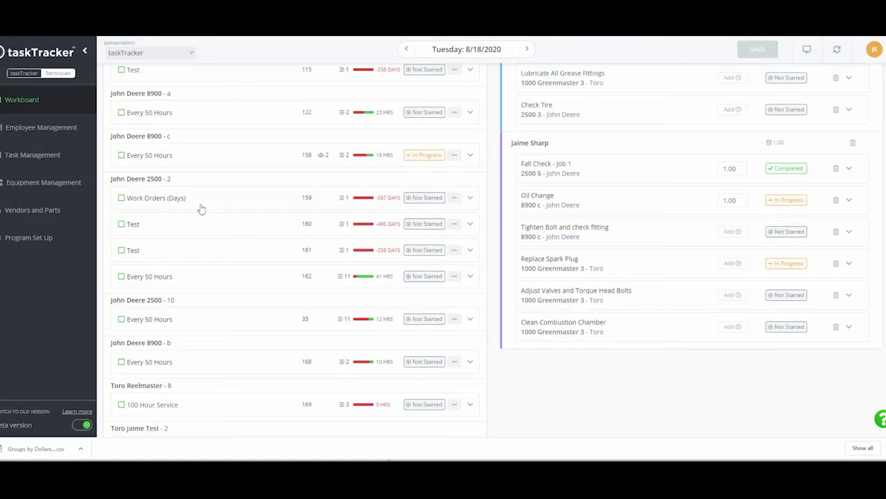
# Switch to the taskTracker workboard and review the work order notes on the technician's Maintenance tasks.
pyautogui.click(10, 99)
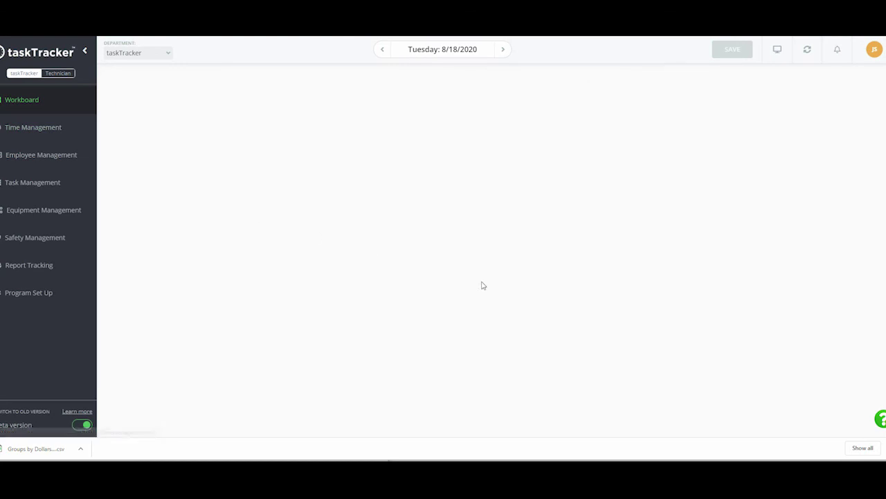
pyautogui.scroll(-3, 230, 254)
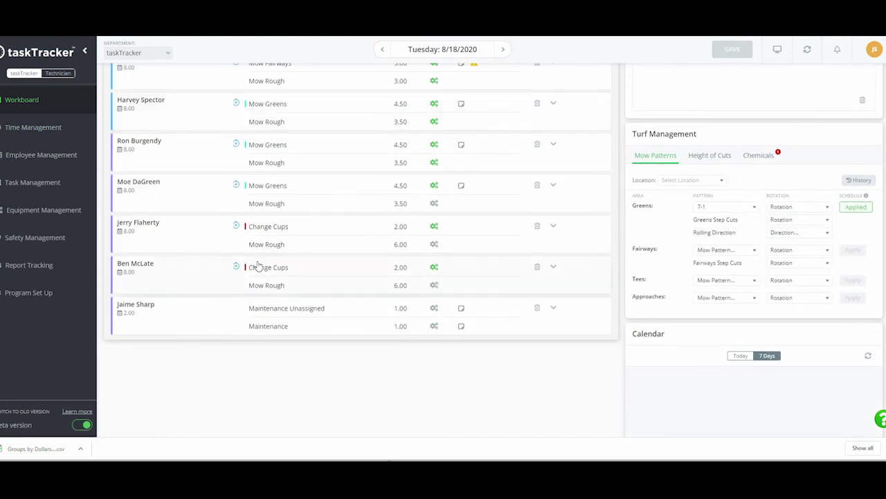
pyautogui.click(177, 308)
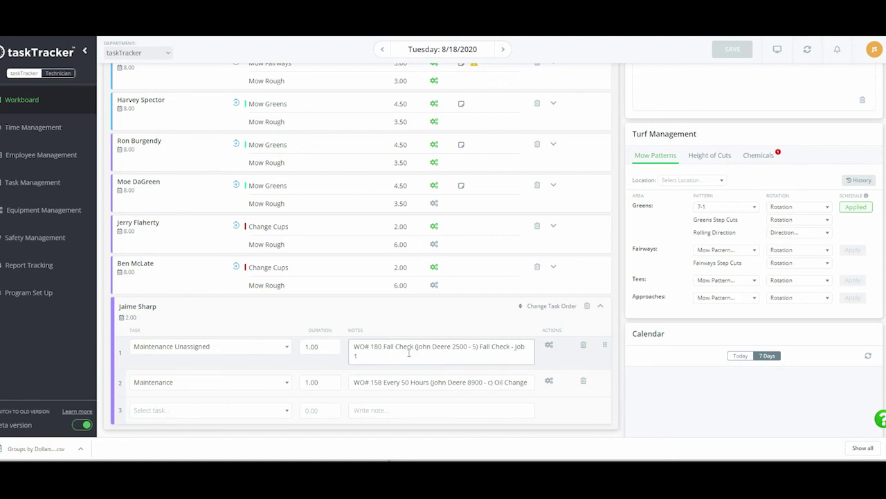
pyautogui.moveTo(357, 382); pyautogui.dragTo(442, 380)
pyautogui.moveTo(506, 382); pyautogui.dragTo(490, 382)
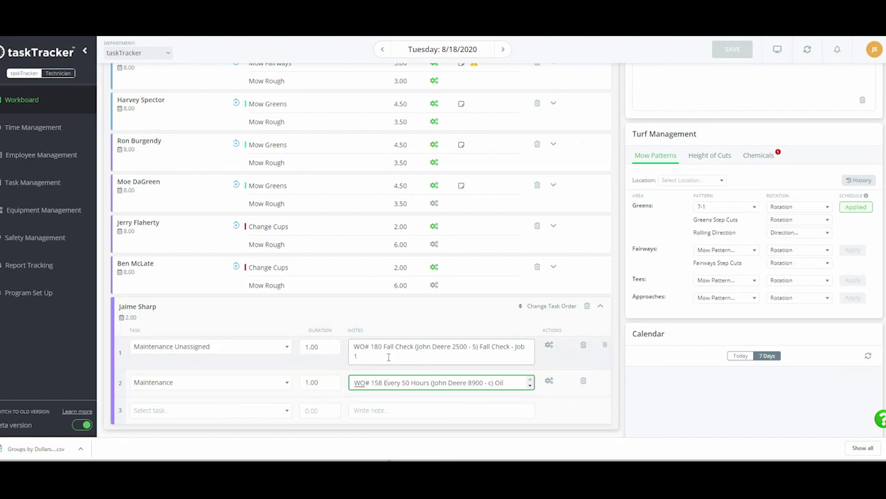
# Return to Technician and review the John Deere vendor's info, representative, address and contact details, closing the record unchanged.
pyautogui.click(56, 73)
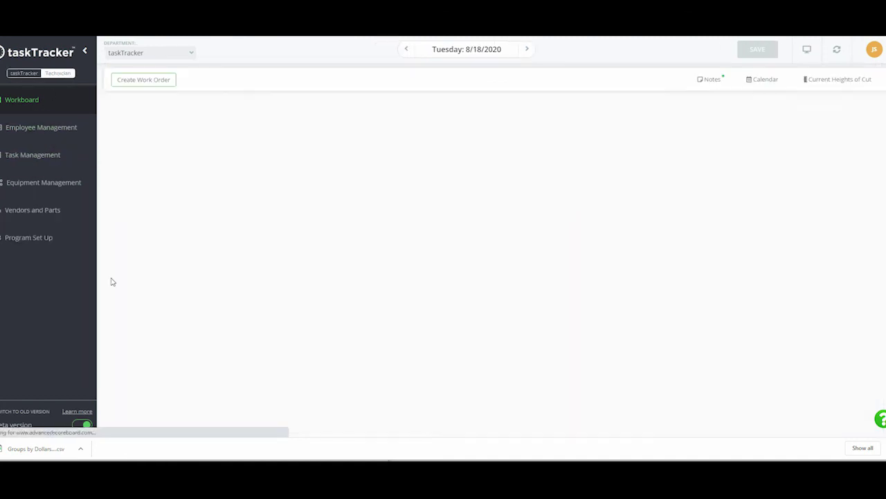
pyautogui.click(22, 206)
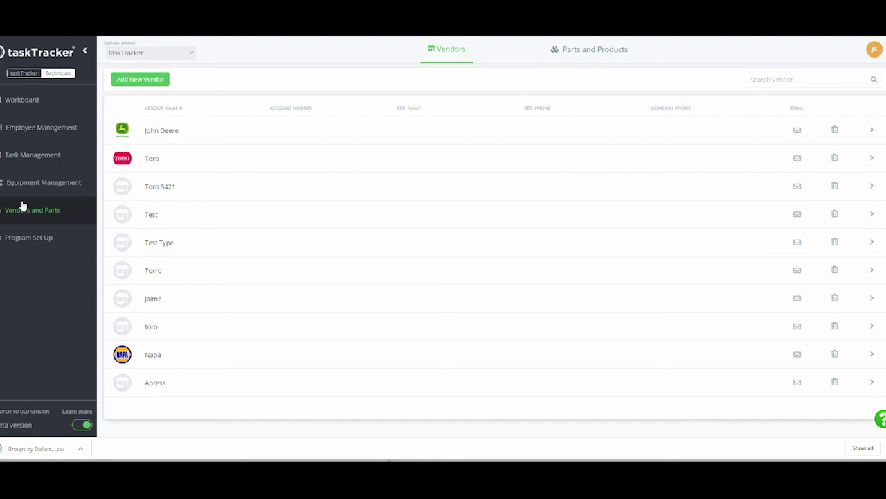
pyautogui.click(201, 127)
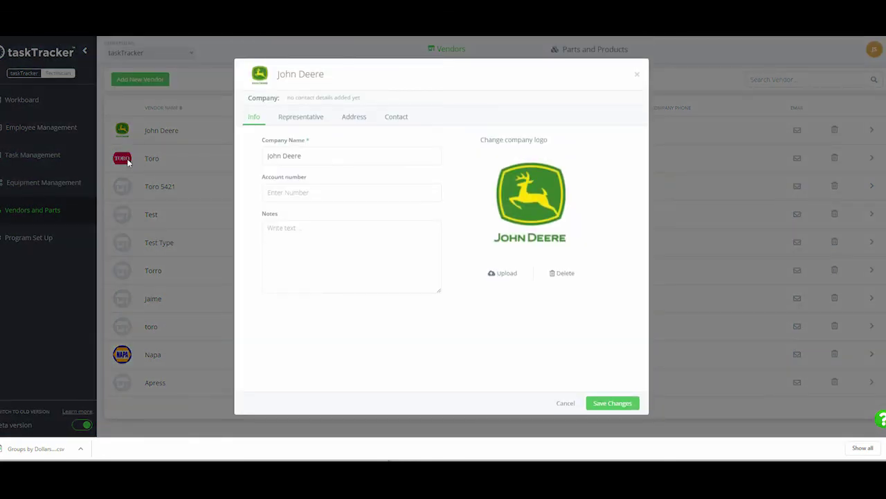
pyautogui.click(300, 117)
pyautogui.click(350, 117)
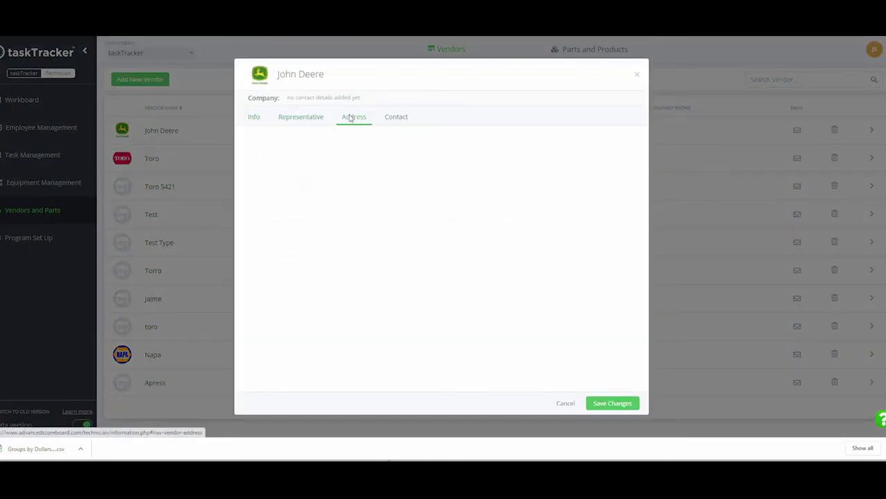
pyautogui.click(393, 118)
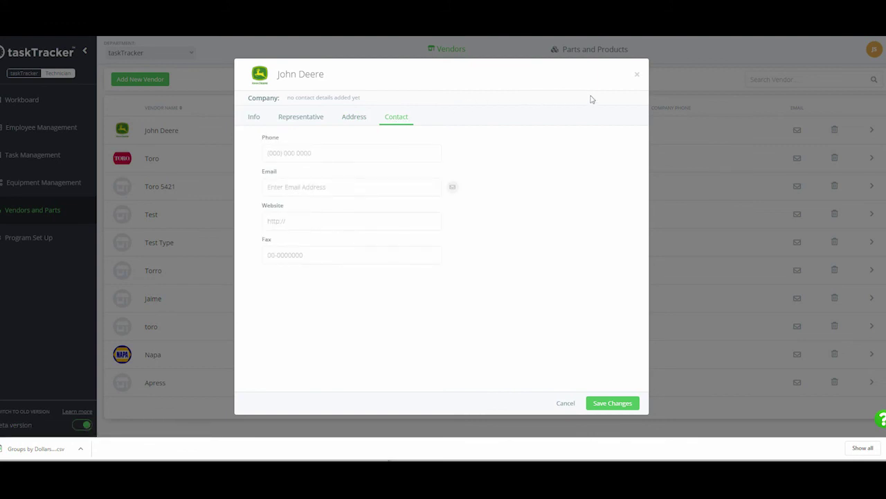
pyautogui.click(637, 75)
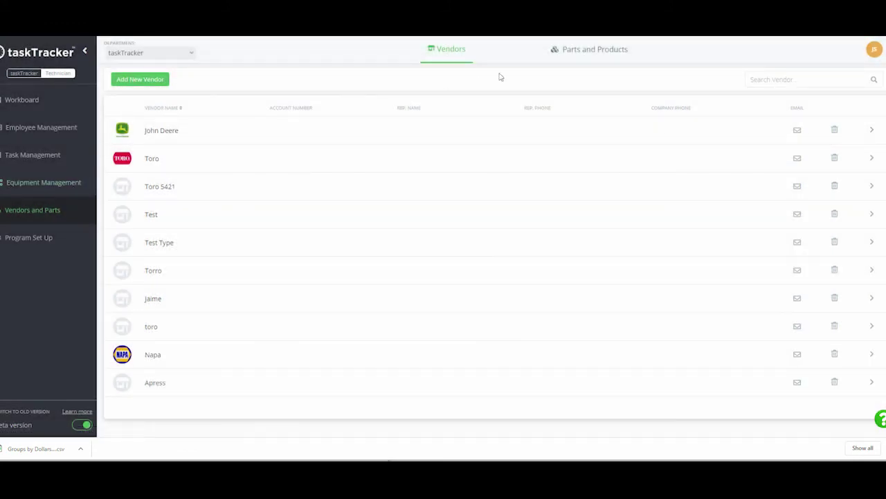
# Look over the parts and products list, view the Battery 12 Volt details, and close them unchanged.
pyautogui.click(570, 60)
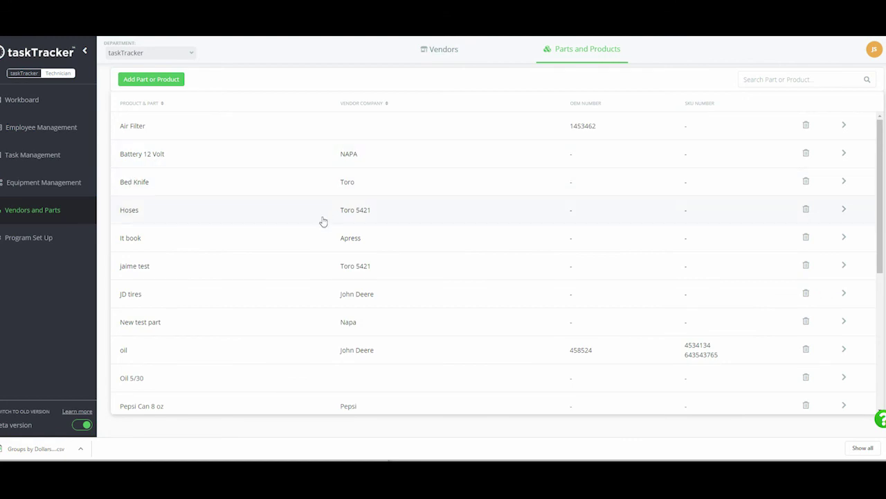
pyautogui.click(132, 153)
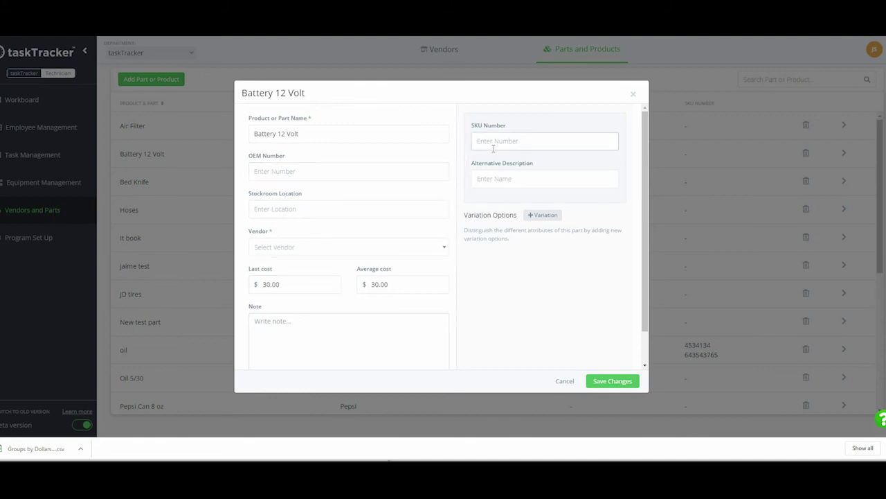
pyautogui.click(634, 96)
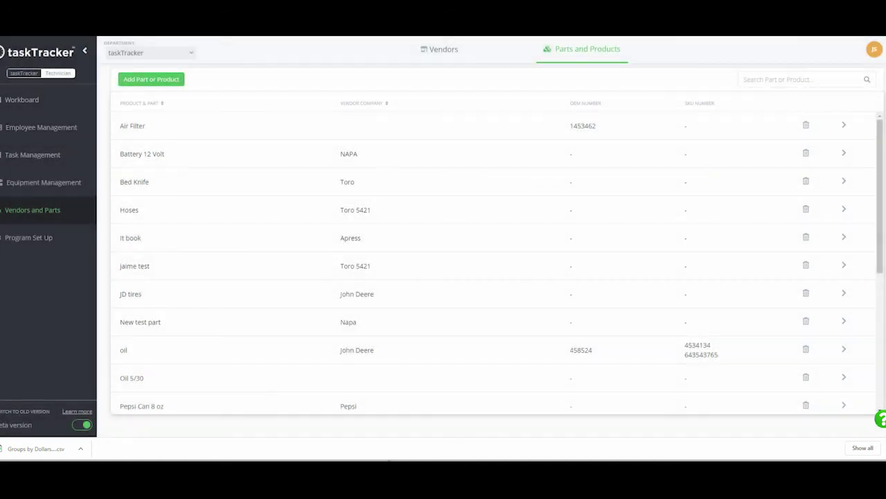